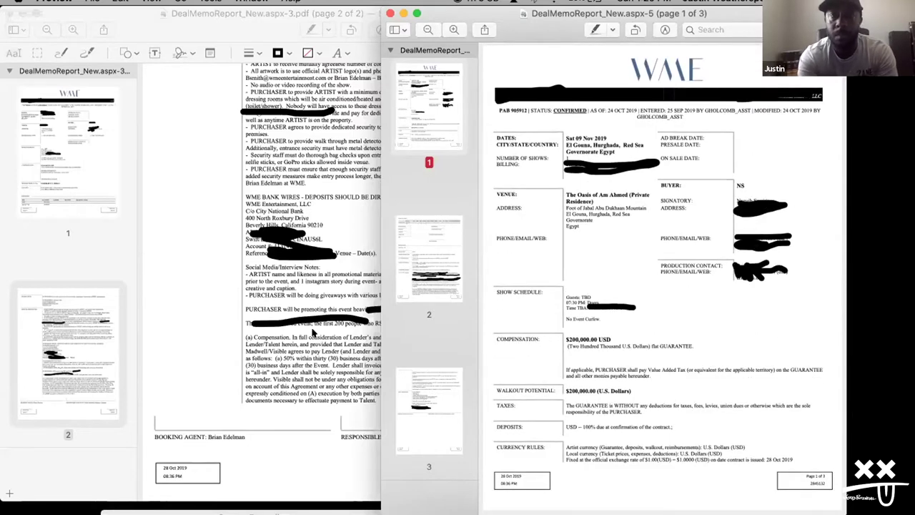
Step: Go back to the first page of the DealMemoReport_New.aspx-3 deal memo to view its show and compensation terms
scroll(312, 333, "up", 10)
scroll(313, 333, "up", 5)
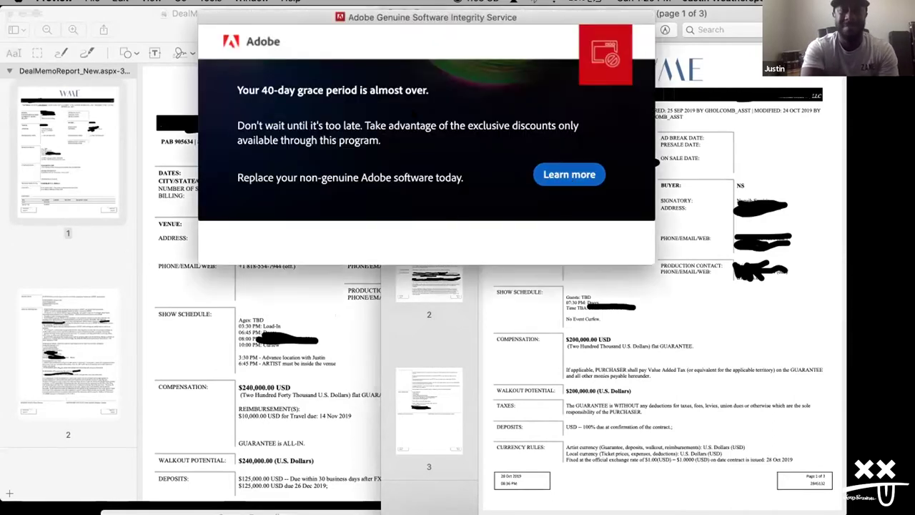
Step: Switch to Excel with the Lil Cotton & The Frosted Flakes budget workbook and show it full screen
key("super+Tab")
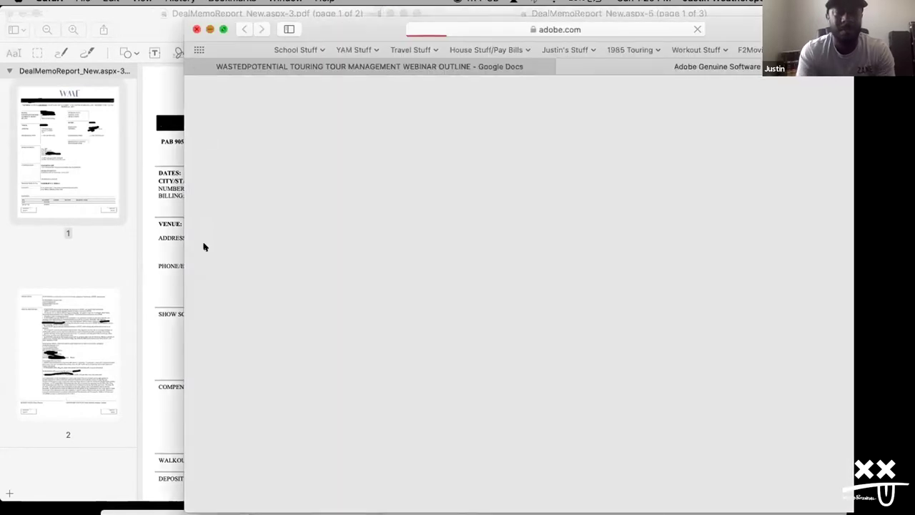
key("super+Tab")
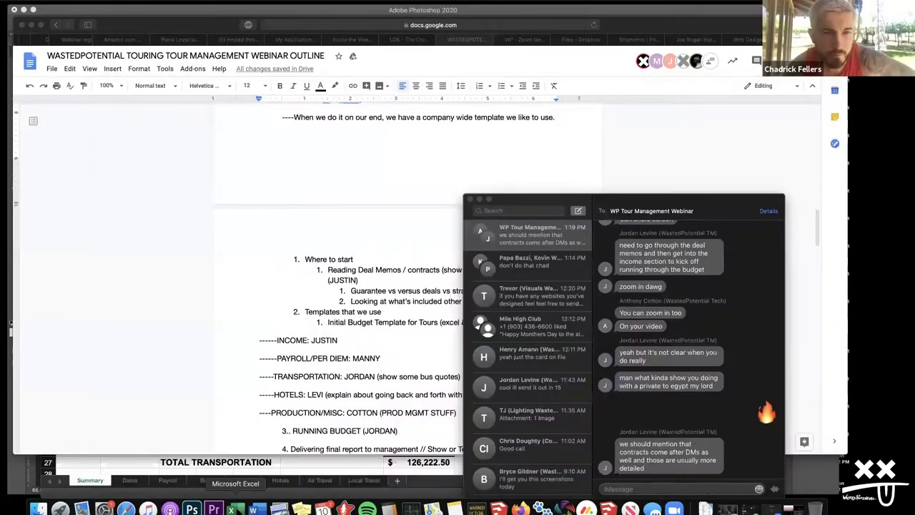
left_click(231, 508)
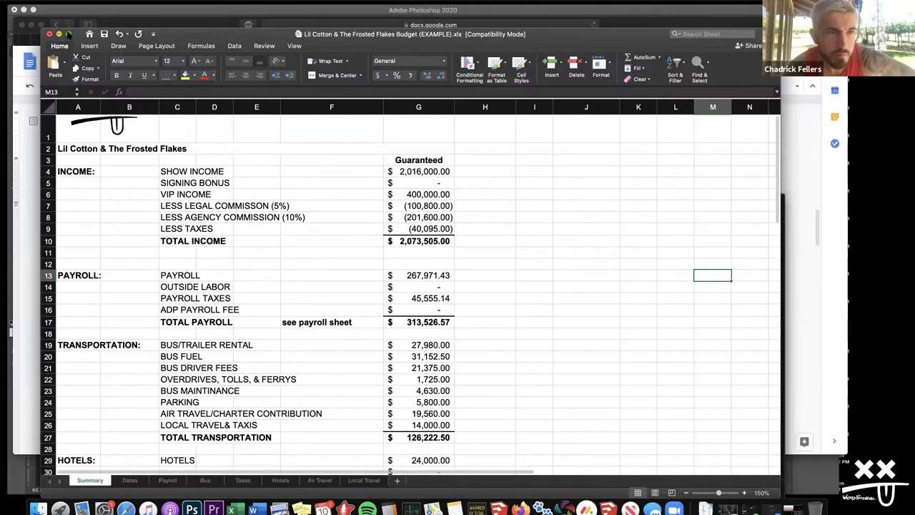
left_click(70, 33)
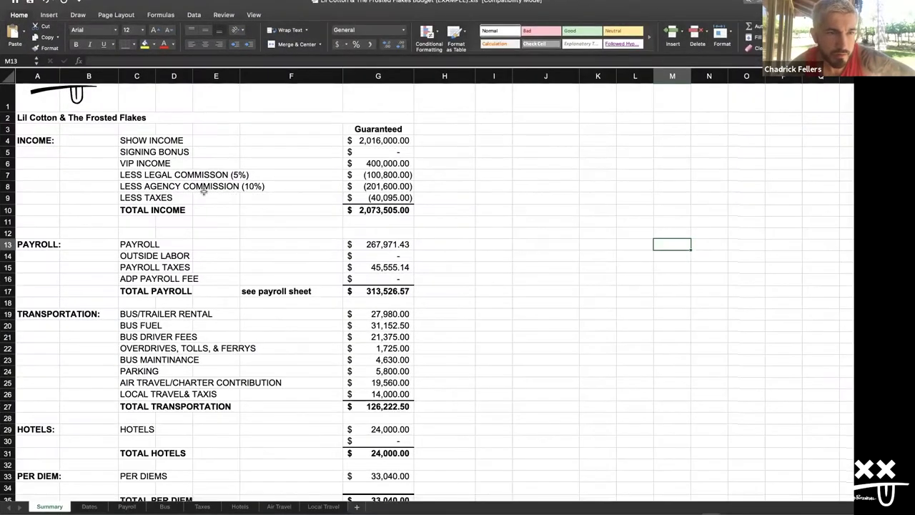
Step: Look over the Summary sheet from the artist title and income section to the production/miscellaneous costs
left_click(43, 165)
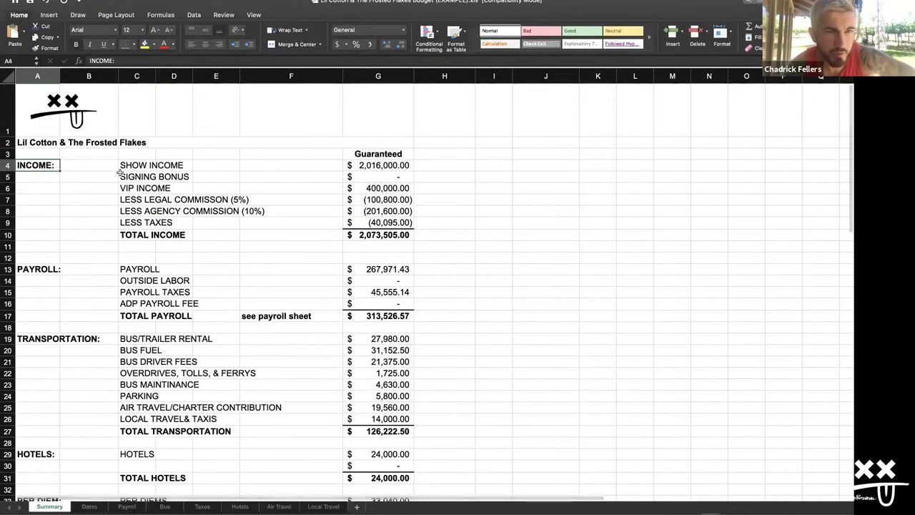
left_click(37, 143)
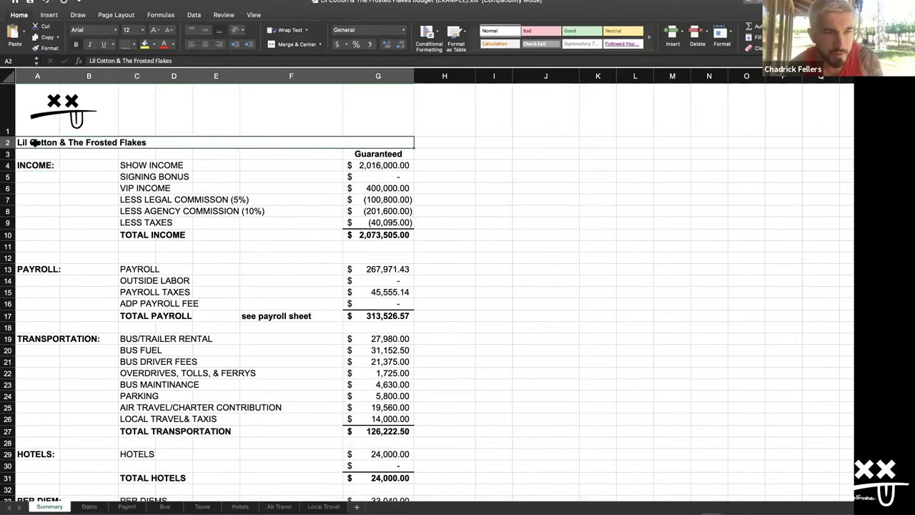
scroll(231, 276, "down", 3)
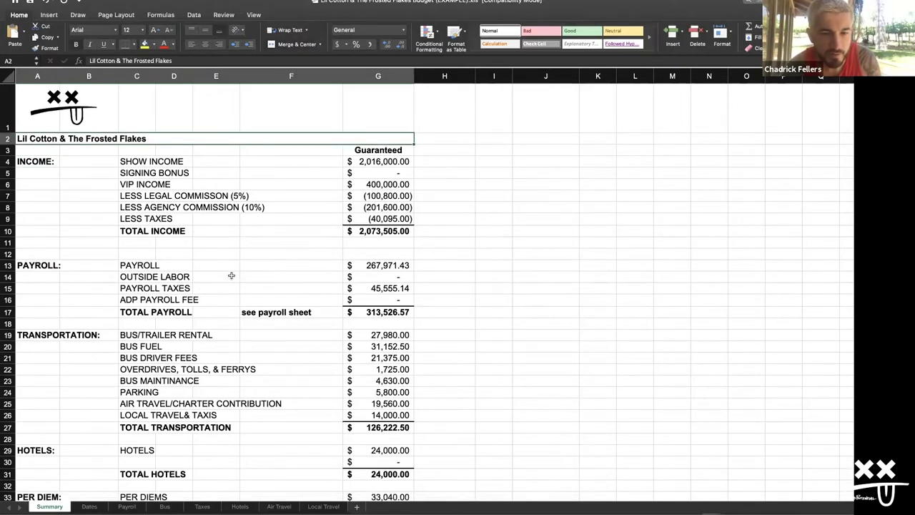
scroll(231, 275, "up", 1)
scroll(231, 276, "down", 3)
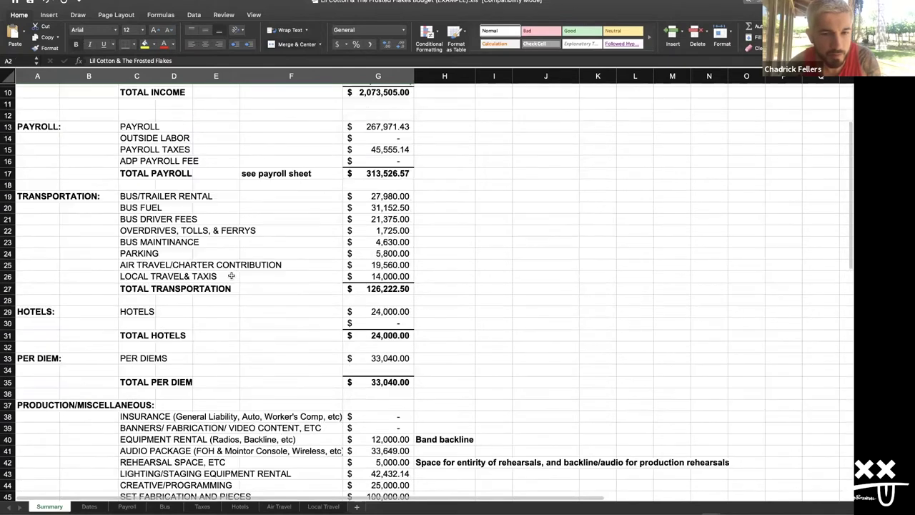
scroll(229, 271, "up", 4)
scroll(229, 271, "right", 1)
scroll(36, 149, "left", 1)
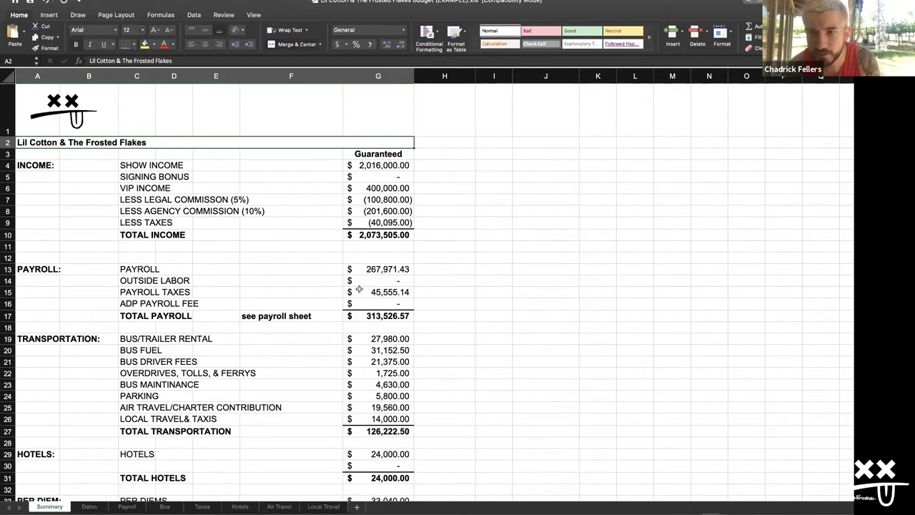
Step: Highlight the income section on the Summary sheet, from the INCOME heading to the total income amount (A4:G10)
left_click(42, 165)
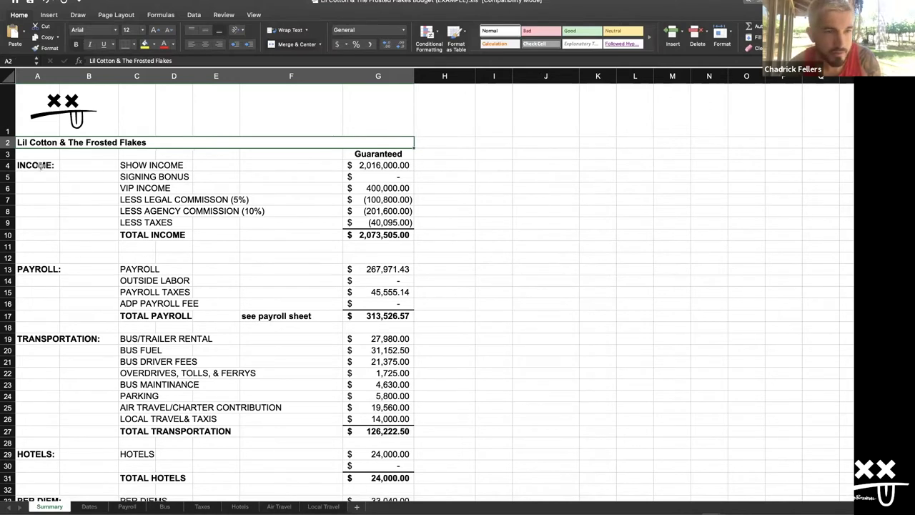
left_click(144, 166)
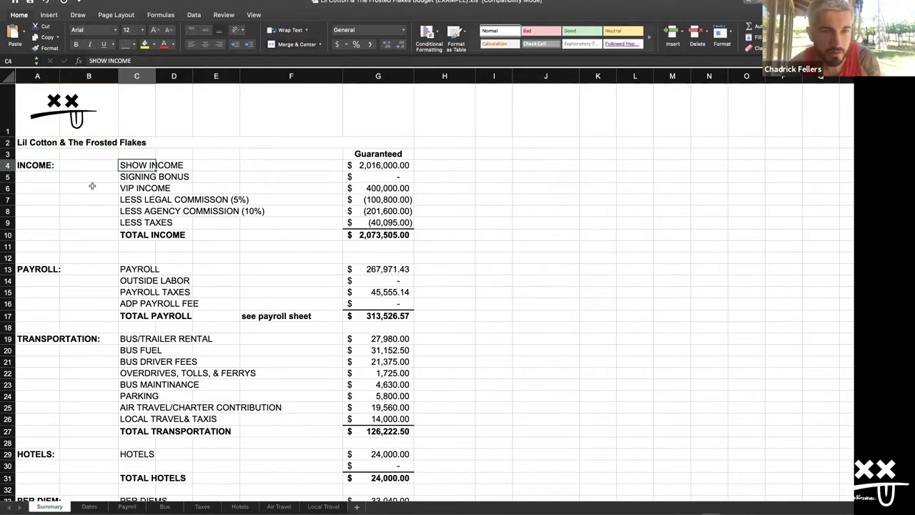
left_click(42, 165)
left_click(385, 236, "shift")
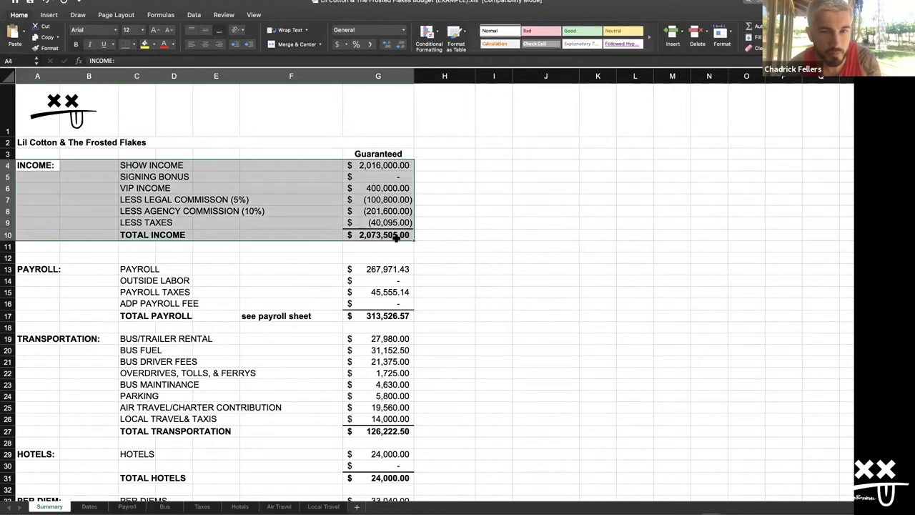
left_click(129, 246)
left_click(133, 167)
left_click(109, 165)
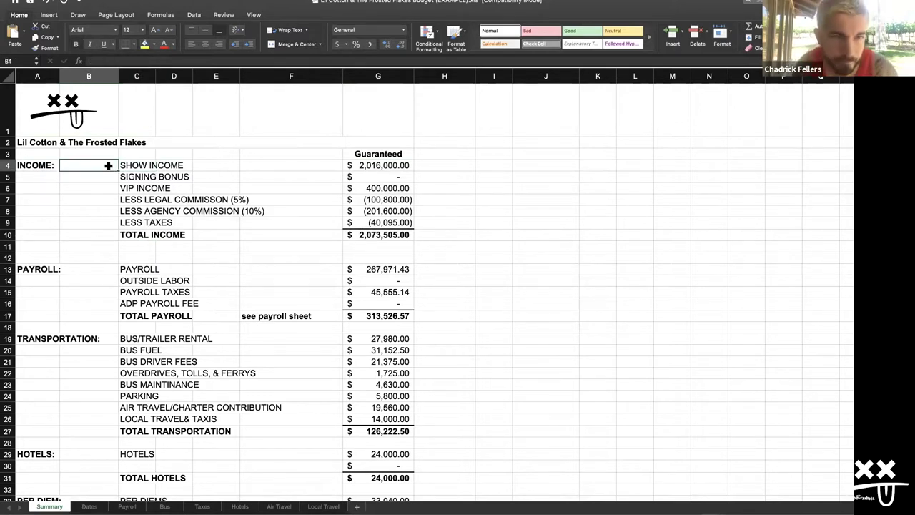
left_click(45, 167)
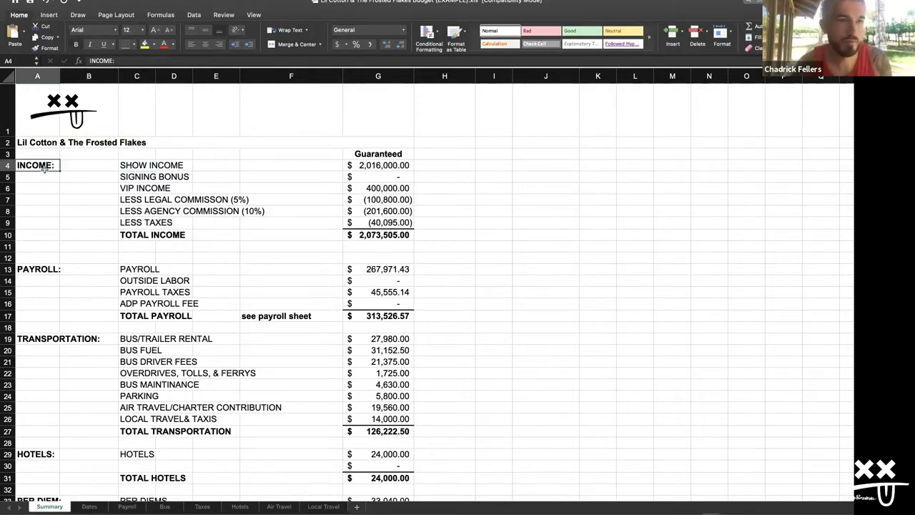
left_click(379, 236, "shift")
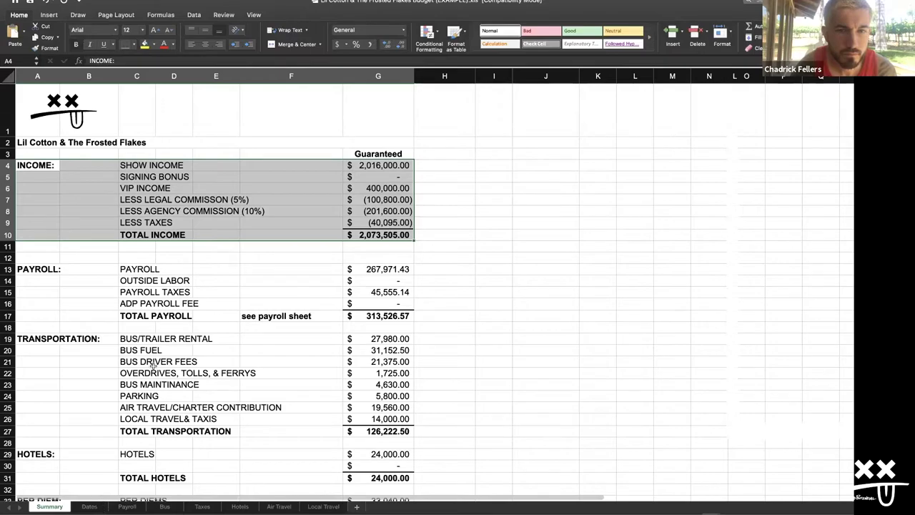
Step: Examine the tour schedule and show guarantees on the Dates sheet and return to the Summary sheet
left_click(99, 507)
scroll(175, 309, "up", 3)
scroll(175, 309, "down", 10)
scroll(175, 309, "up", 10)
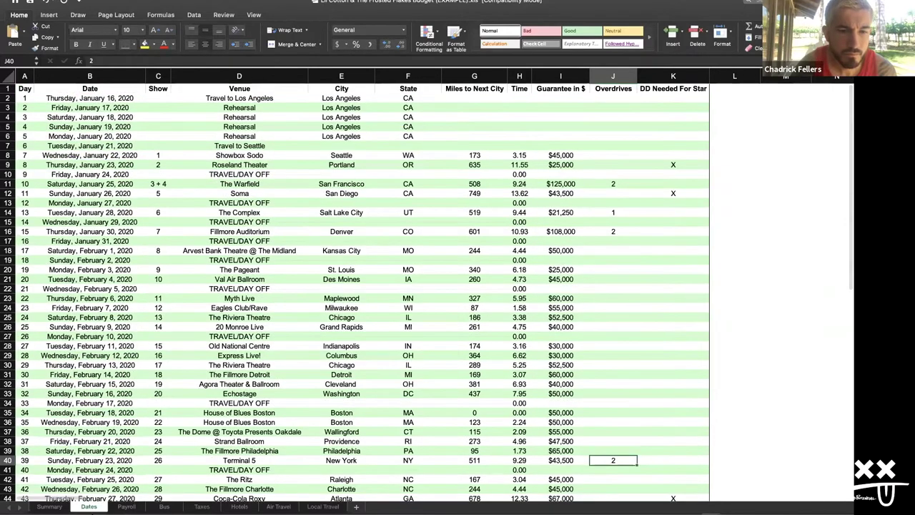
left_click(48, 507)
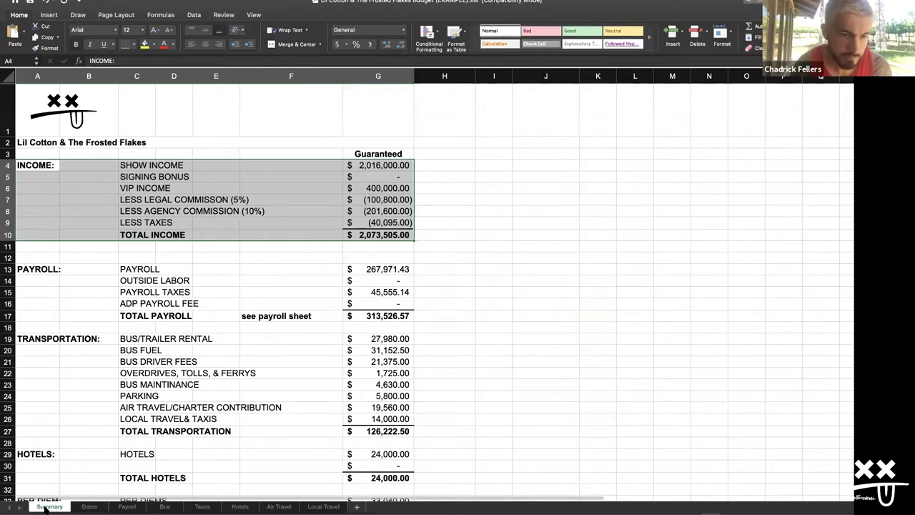
Step: Examine the state tax rates on the Taxes sheet, including Canada's rate, and return to the Summary sheet
left_click(202, 506)
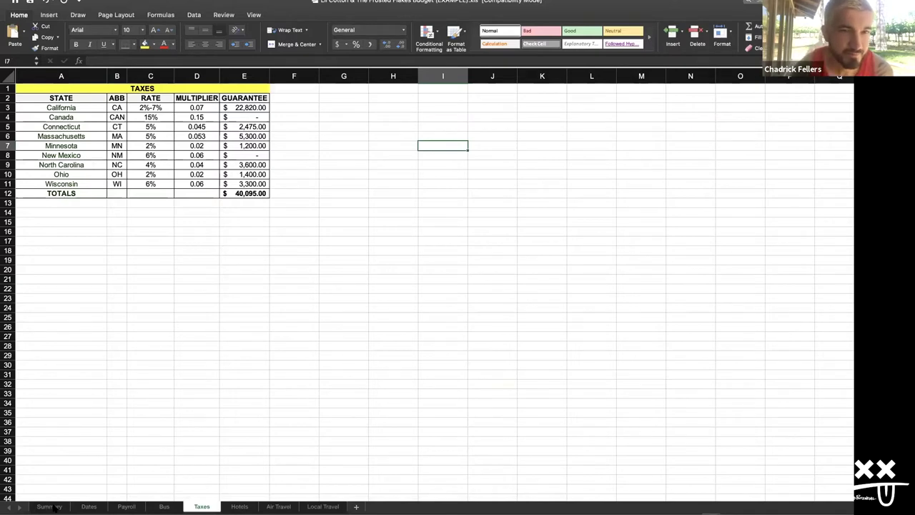
left_click(148, 118)
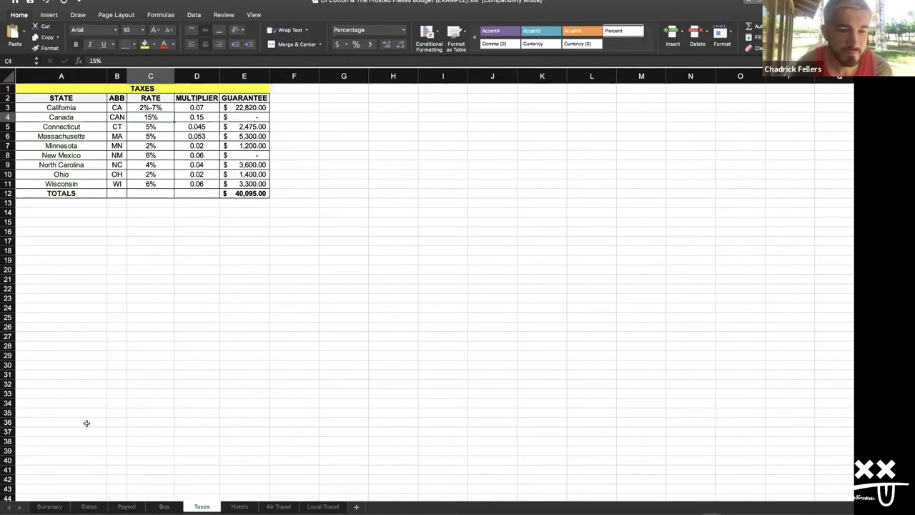
left_click(51, 506)
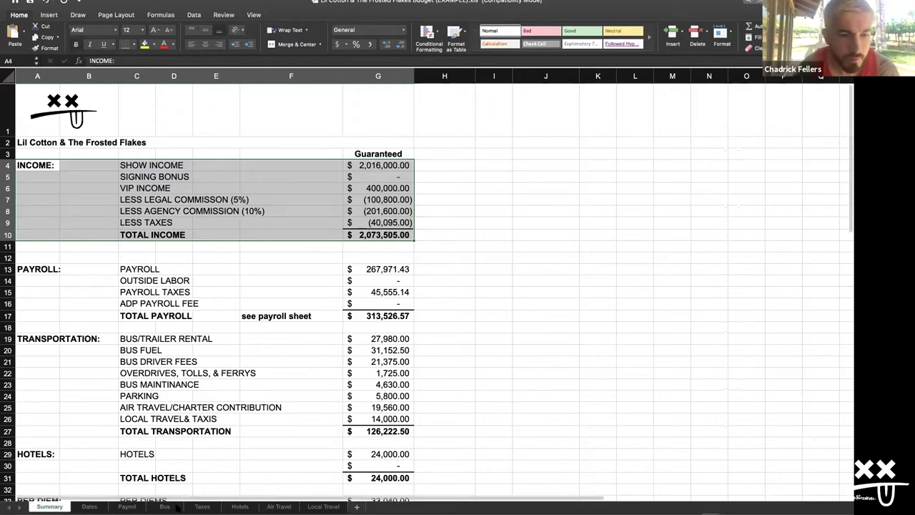
Step: Inspect the total profit/(shortfall) before commissions in G62 and return to the income section of the Summary sheet
left_click(149, 244)
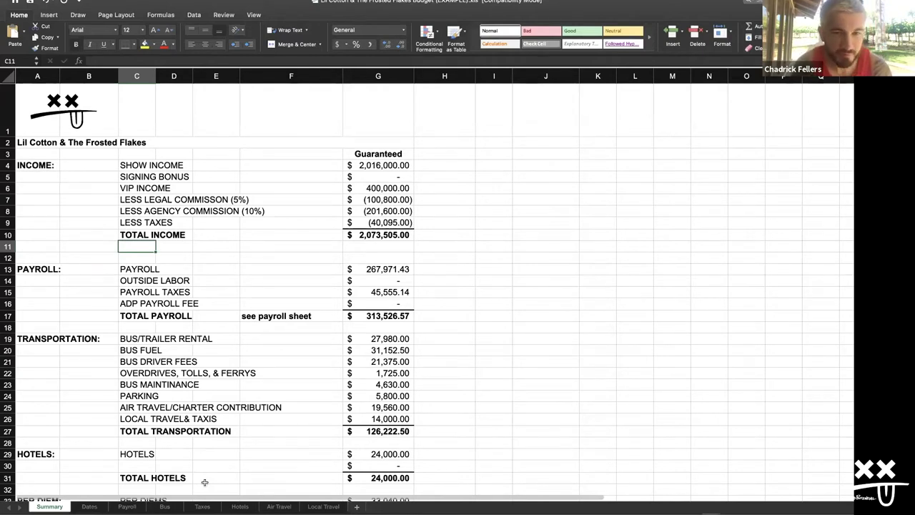
left_click(90, 167)
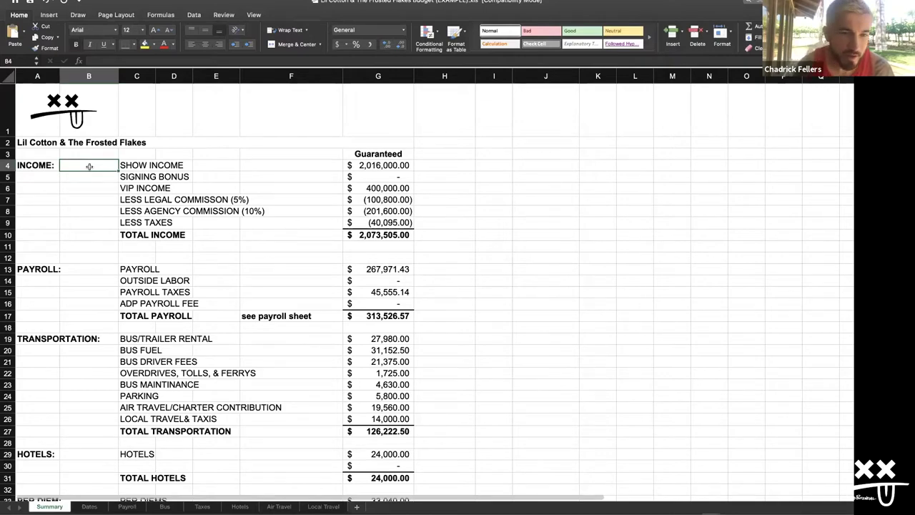
scroll(285, 263, "down", 5)
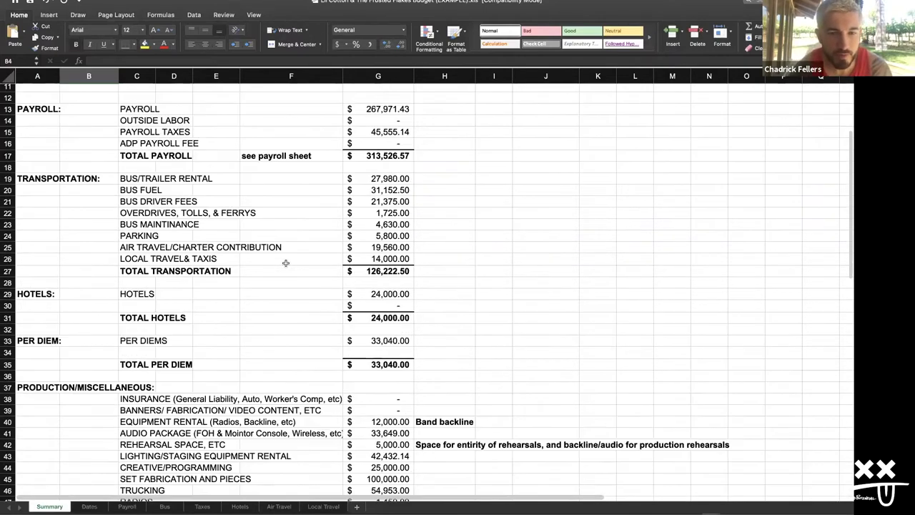
scroll(285, 263, "down", 7)
left_click(379, 391)
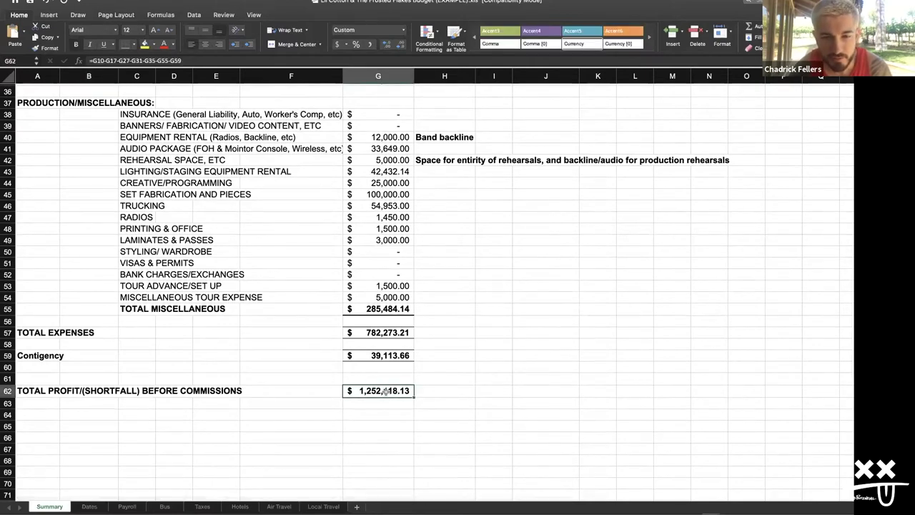
scroll(189, 239, "up", 10)
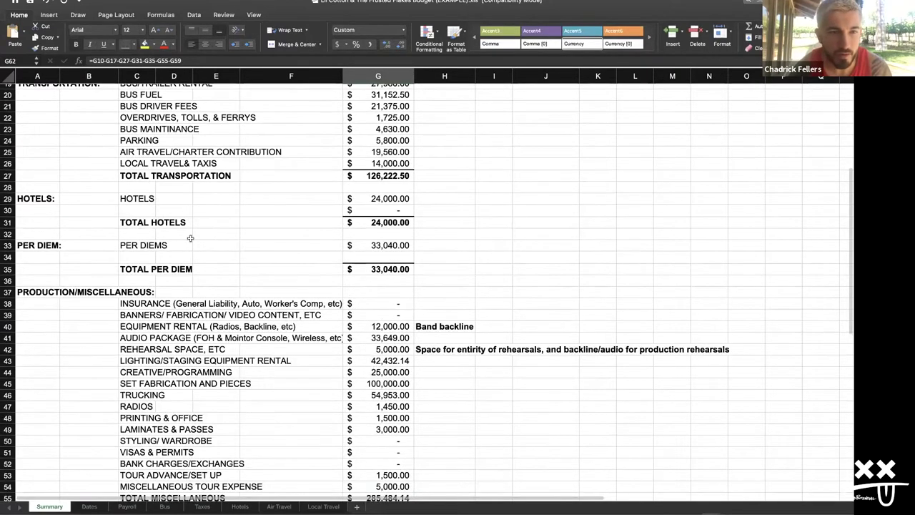
scroll(132, 239, "up", 3)
Step: Inspect the VIP income and signing bonus amounts in the income section
left_click(140, 187)
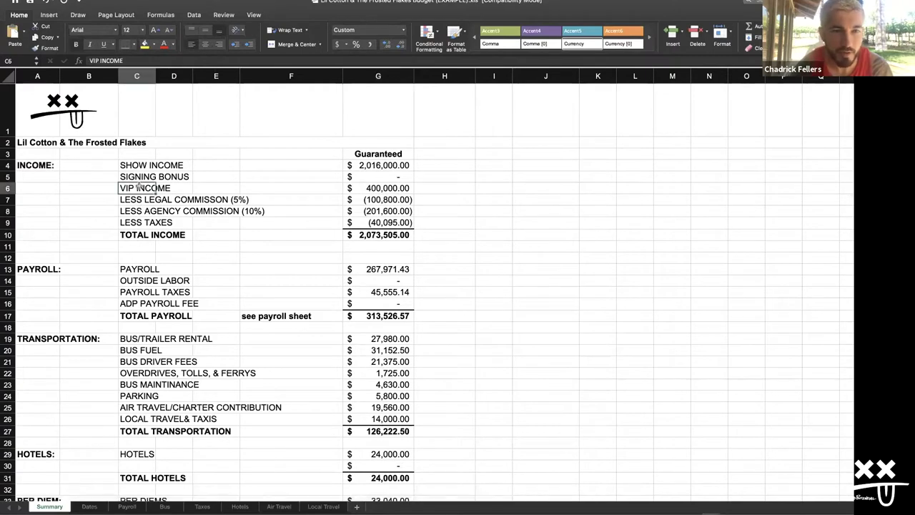
left_click(384, 187)
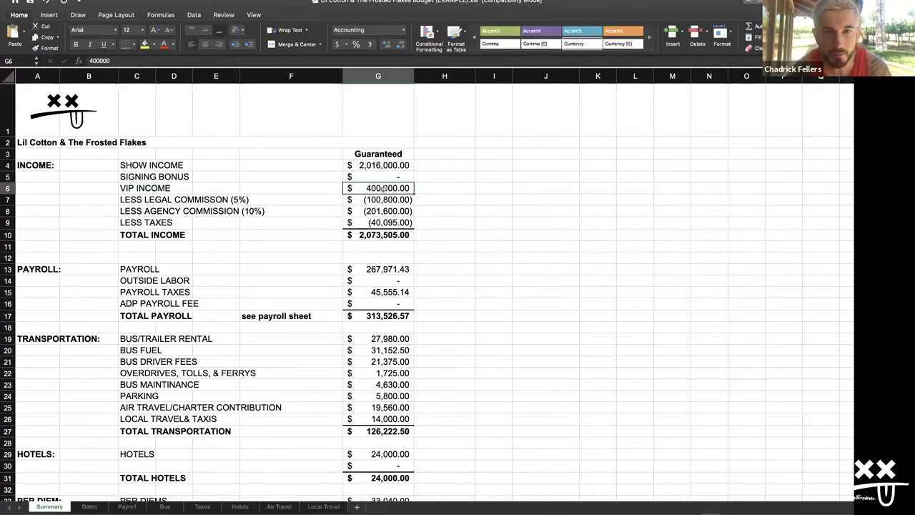
left_click(171, 178)
left_click(379, 177)
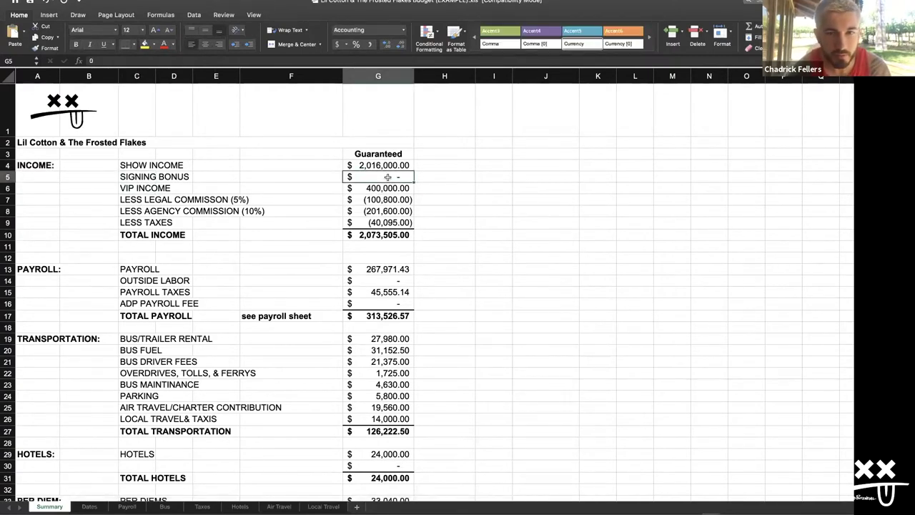
left_click(382, 189)
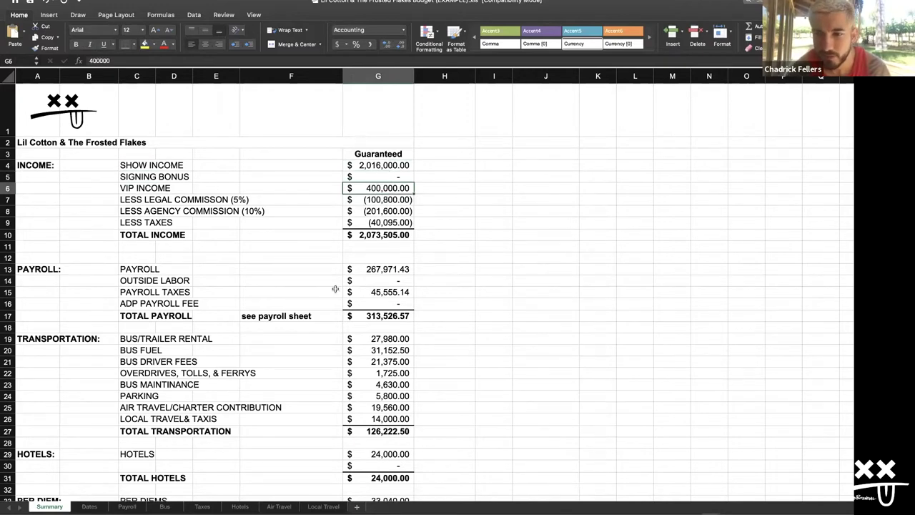
Step: Check the profit before commissions in G62 again and go back to the signing bonus amount in G5
scroll(335, 289, "down", 1)
scroll(336, 288, "down", 15)
scroll(351, 270, "up", 4)
left_click(378, 227)
scroll(378, 227, "up", 15)
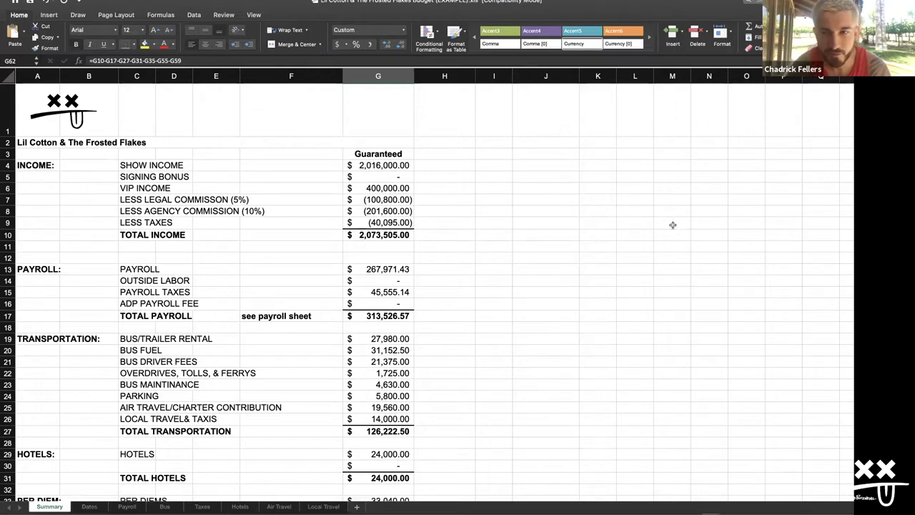
left_click(359, 176)
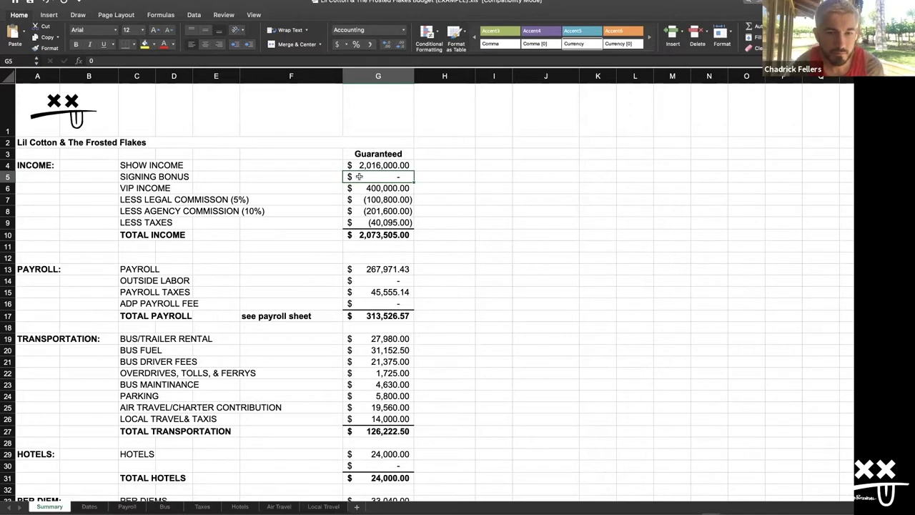
Step: Look through the Bus, Taxes, Hotels, Air Travel and Local Travel sheets and return to the Payroll sheet
left_click(133, 507)
left_click(163, 506)
left_click(201, 506)
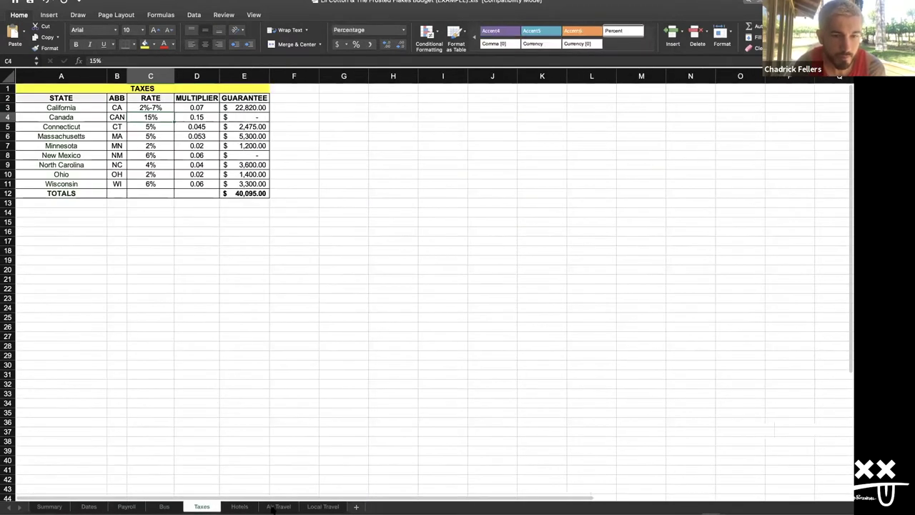
left_click(239, 506)
left_click(279, 506)
left_click(323, 506)
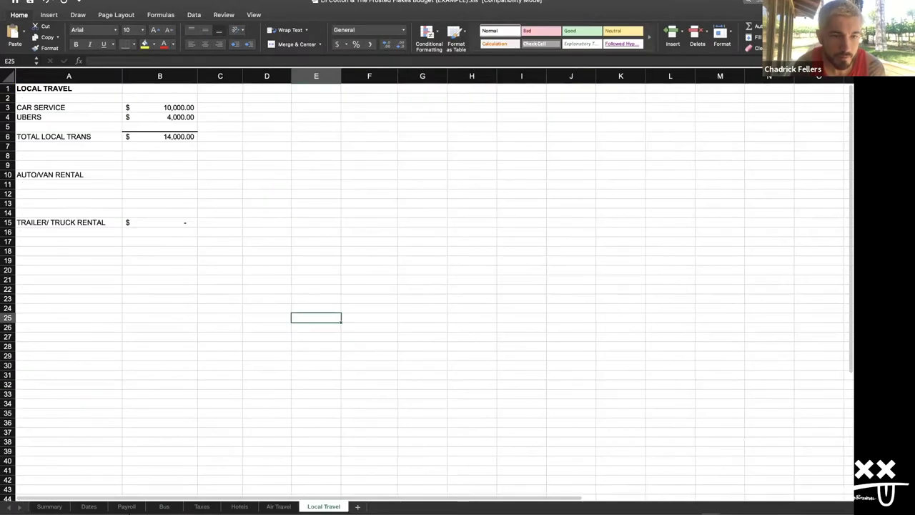
left_click(123, 508)
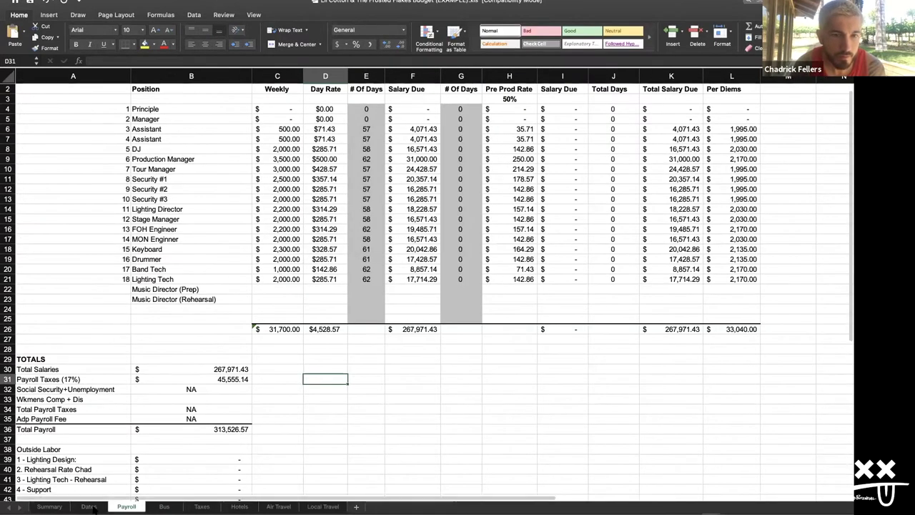
Step: Look through the Dates, Bus, Taxes, Hotels and Air Travel sheets of the tour budget
left_click(88, 506)
left_click(174, 507)
left_click(207, 508)
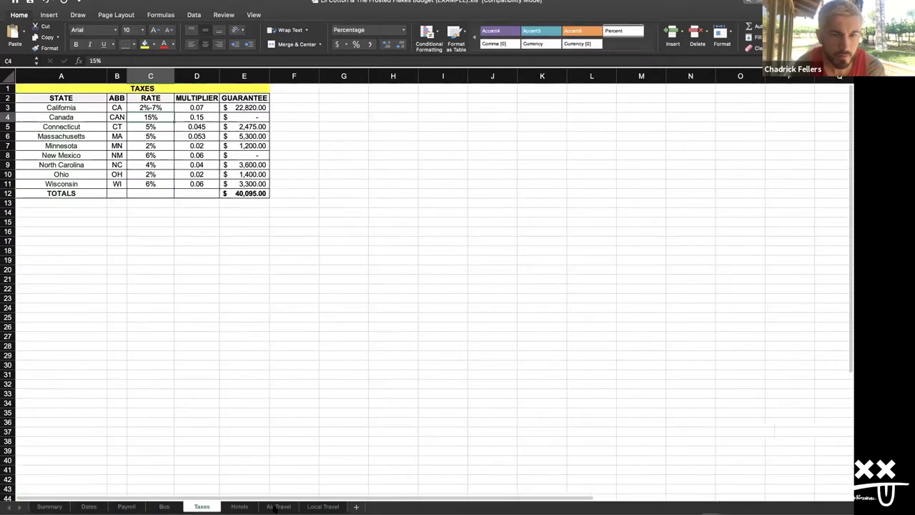
left_click(239, 506)
left_click(277, 506)
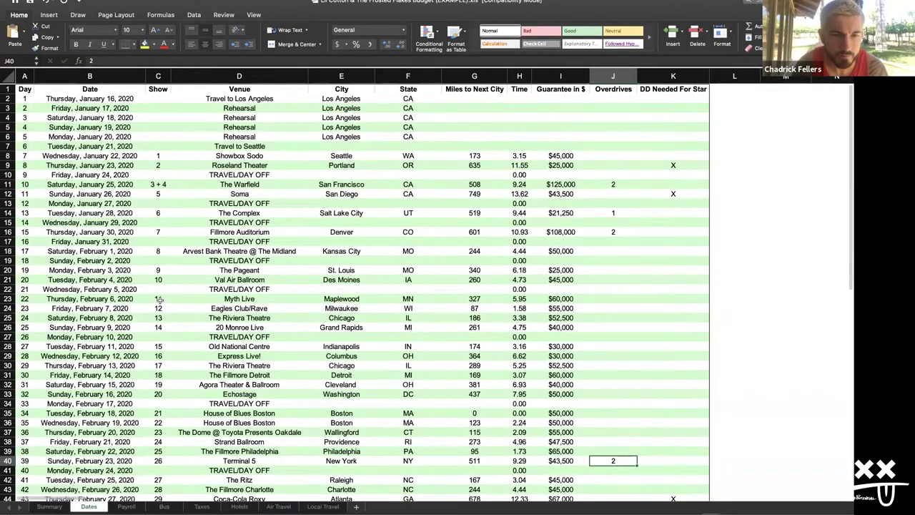
Step: Examine the tour schedule on the Dates sheet, including the miles to next city, guarantee and double-driver columns
scroll(160, 300, "down", 10)
scroll(159, 300, "up", 10)
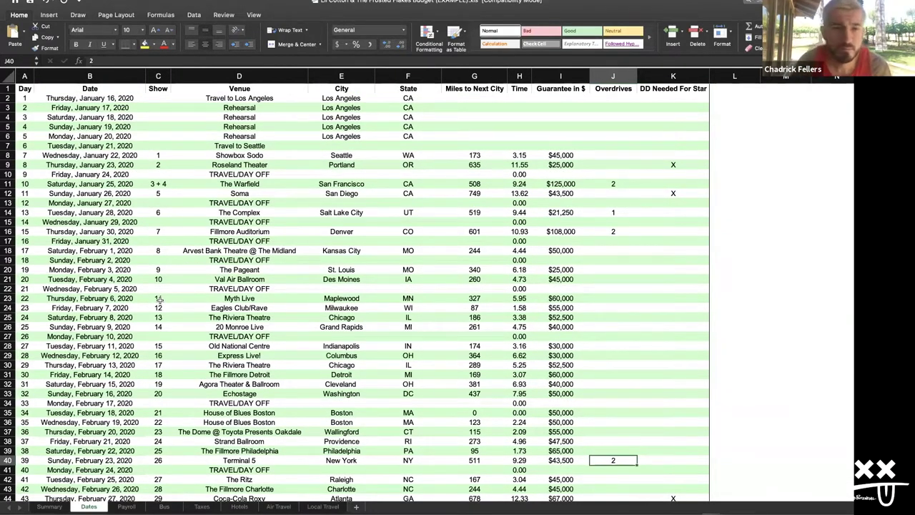
left_click(475, 156)
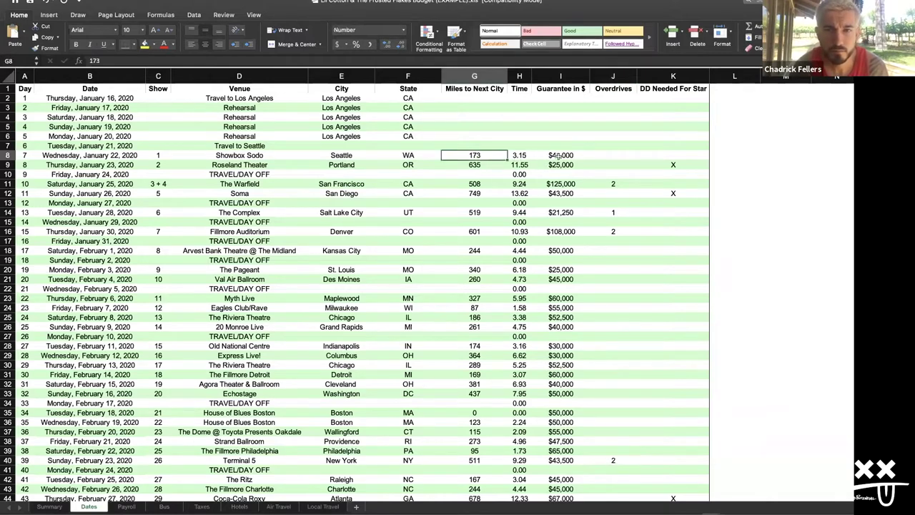
left_click(547, 156)
left_click(672, 164)
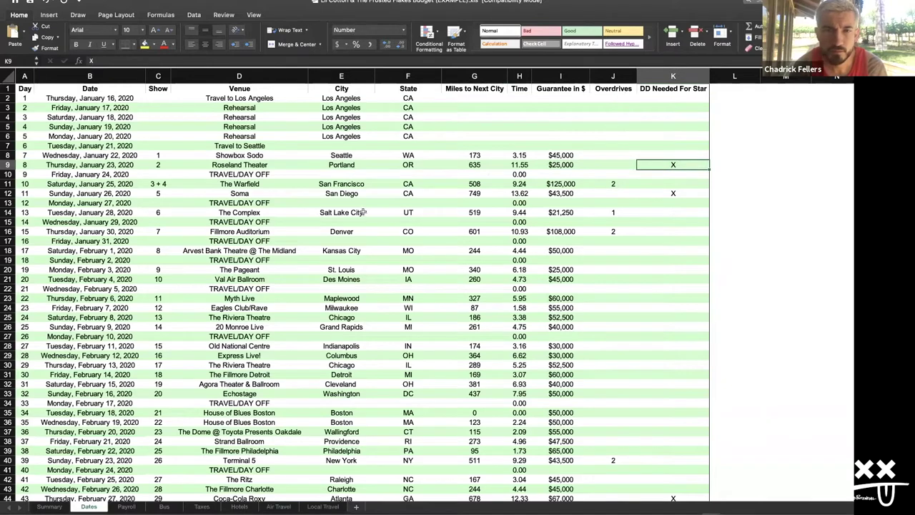
scroll(363, 211, "right", 2)
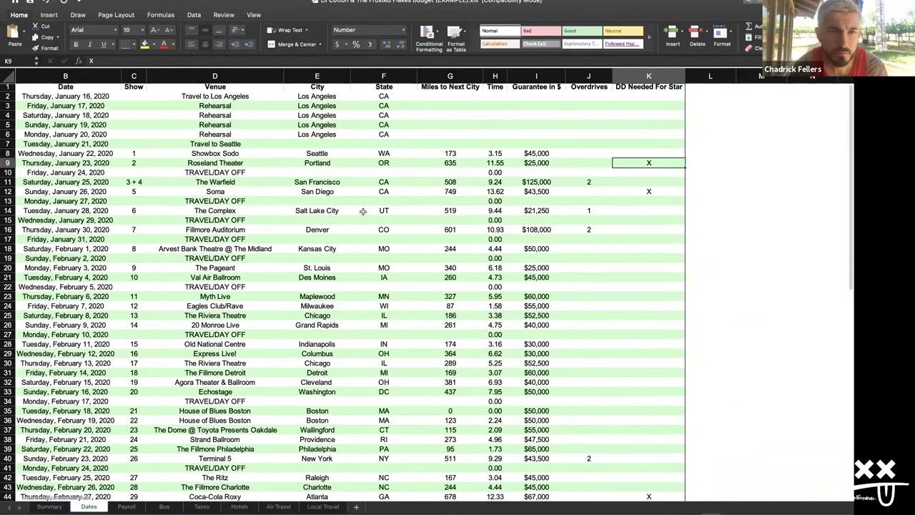
scroll(225, 282, "left", 2)
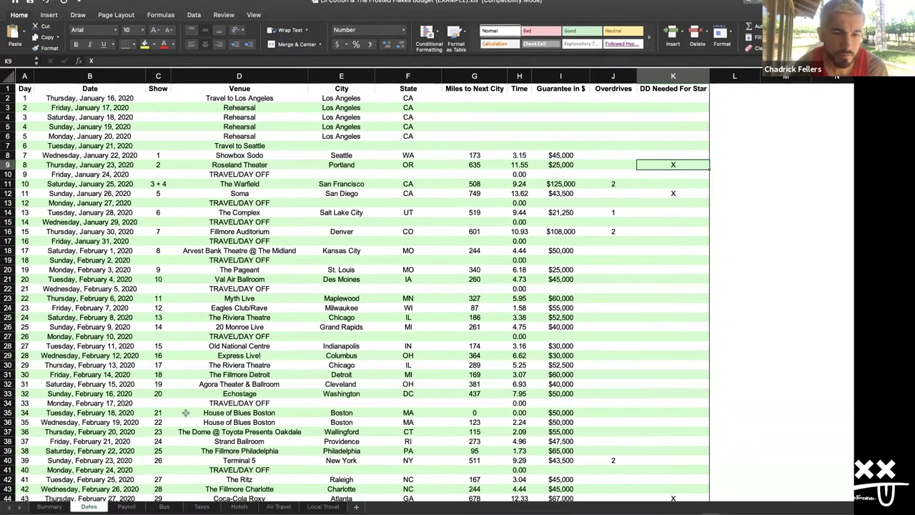
scroll(150, 486, "down", 1)
scroll(139, 493, "down", 2)
Step: Look through the Payroll, Taxes, Hotels, travel and Dates sheets and return to the Summary sheet
left_click(127, 506)
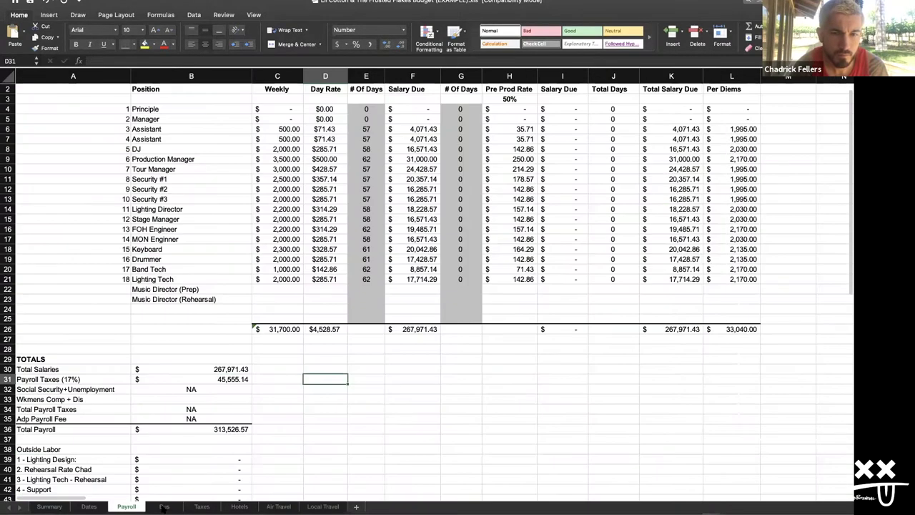
left_click(201, 506)
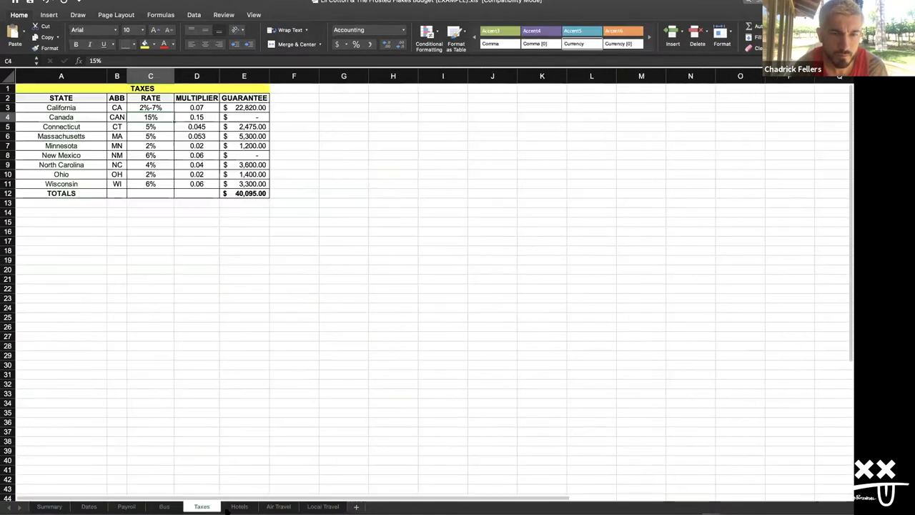
left_click(278, 506)
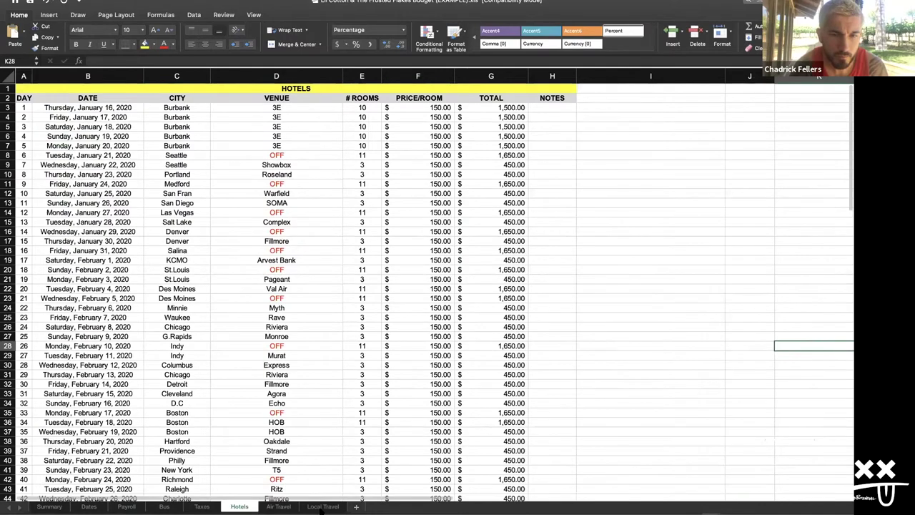
left_click(322, 506)
left_click(126, 506)
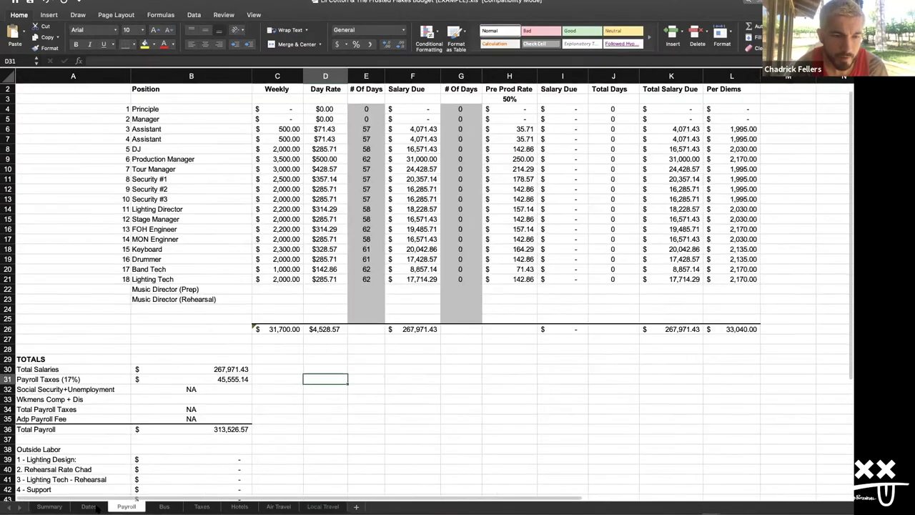
key("ctrl+Page_Up")
scroll(98, 480, "up", 3)
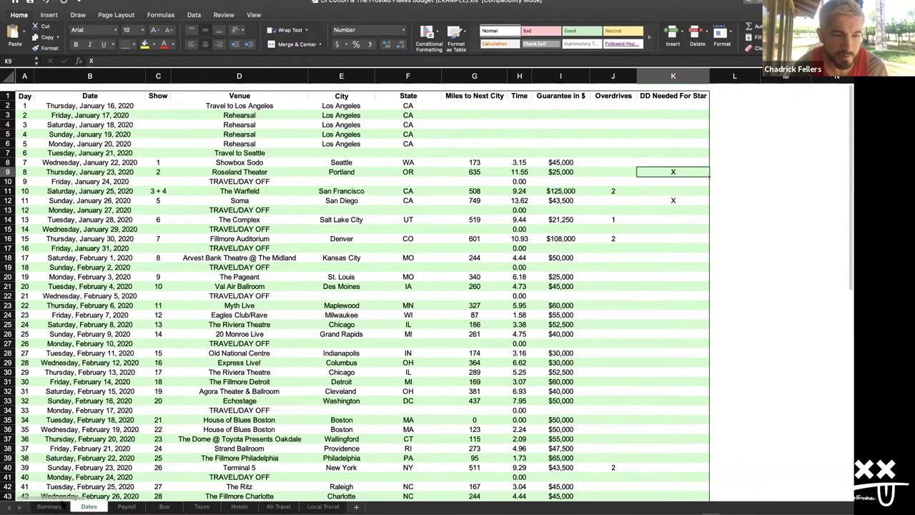
key("ctrl+Page_Up")
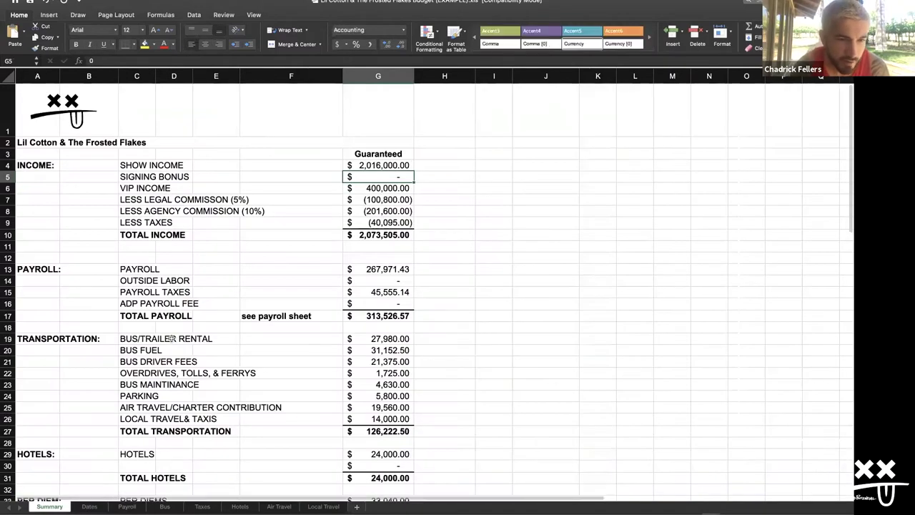
Step: Review the Summary sheet's categories from show income down through transportation, hotels, per diem and production/miscellaneous
scroll(172, 338, "down", 5)
scroll(172, 339, "down", 4)
scroll(172, 339, "up", 10)
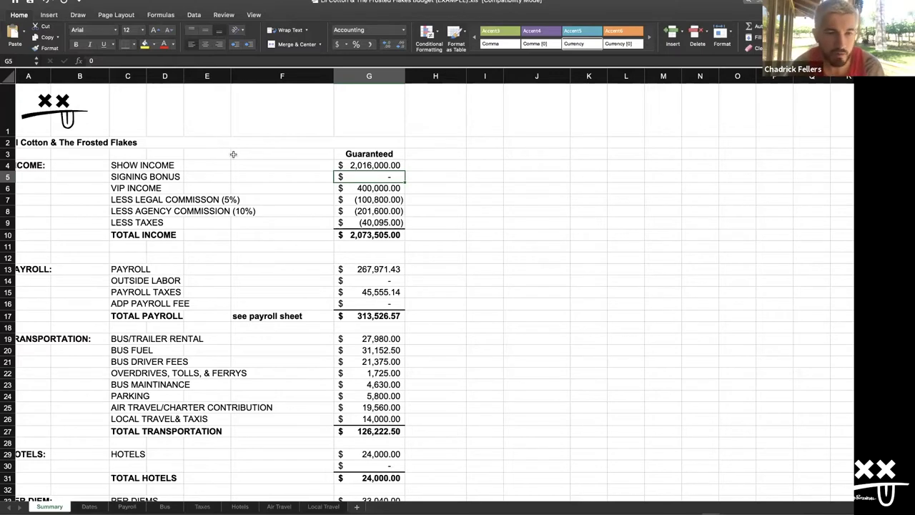
left_click(157, 165)
left_click(147, 349)
scroll(148, 350, "left", 1)
scroll(147, 348, "down", 3)
scroll(146, 348, "down", 12)
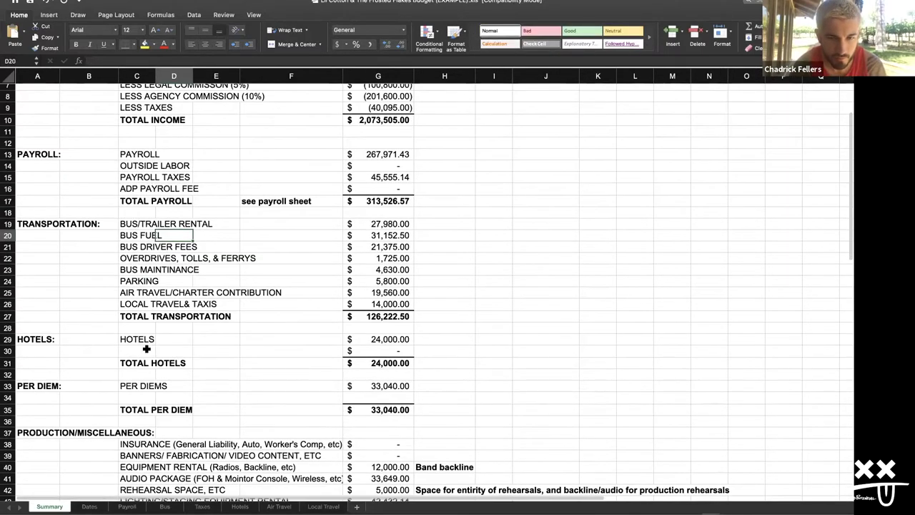
scroll(120, 279, "up", 12)
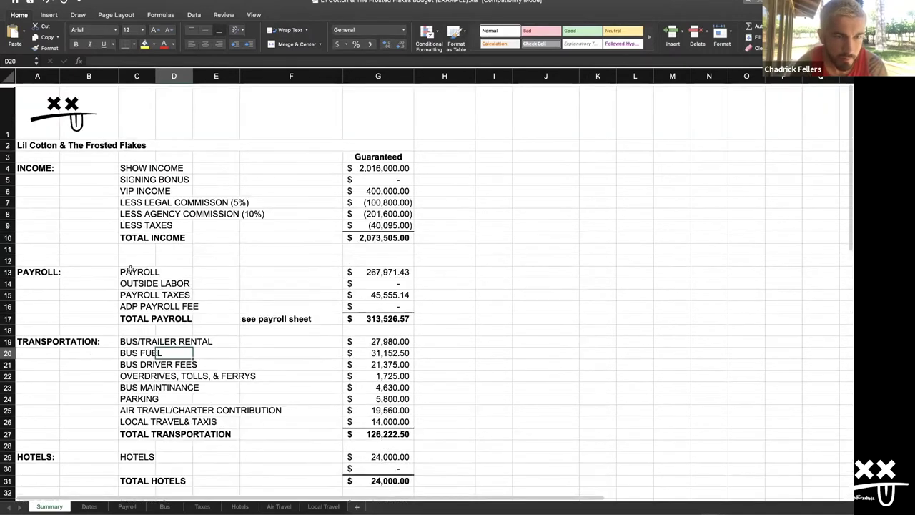
Step: Inspect the payroll section on the Summary sheet, highlighting its rows in A13:G17
left_click(129, 269)
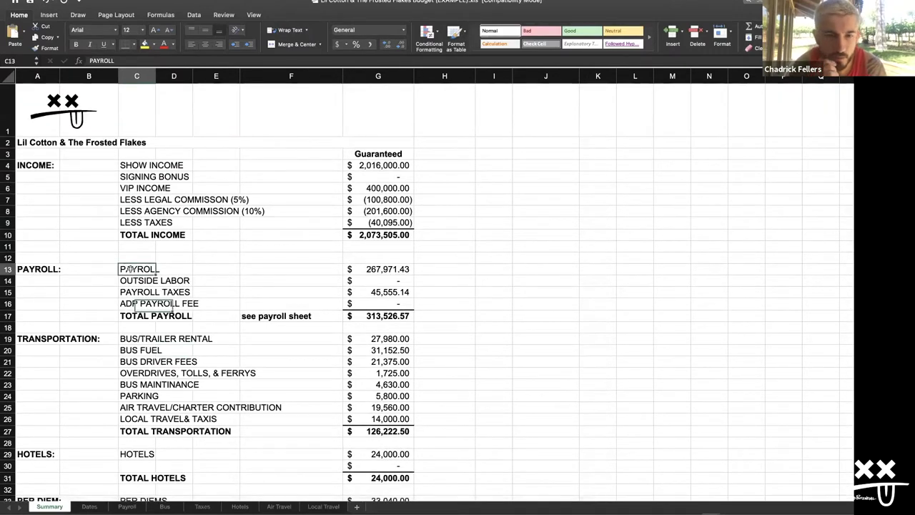
left_click(130, 204)
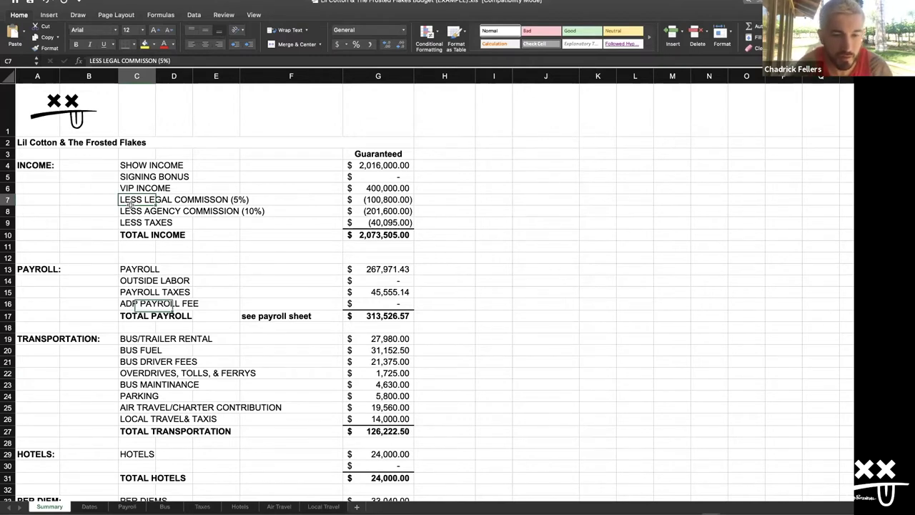
left_click(137, 270)
left_click(24, 269)
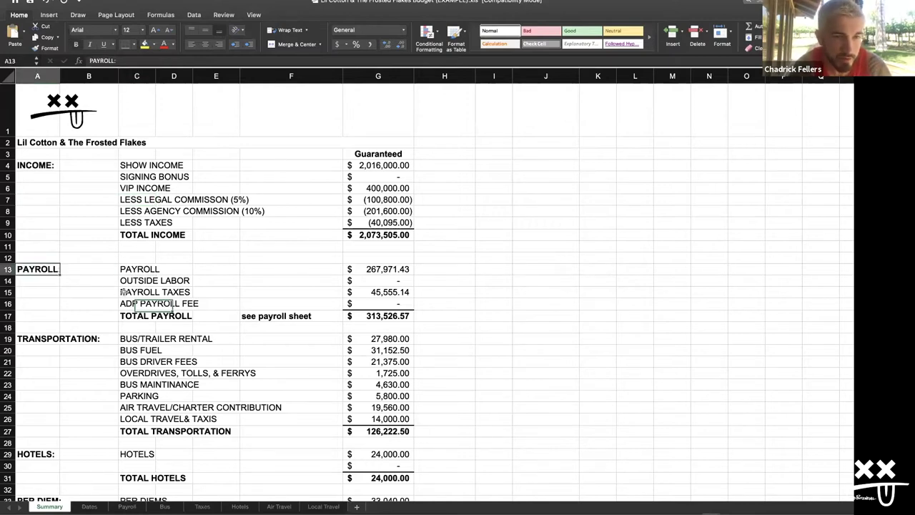
left_click(140, 274)
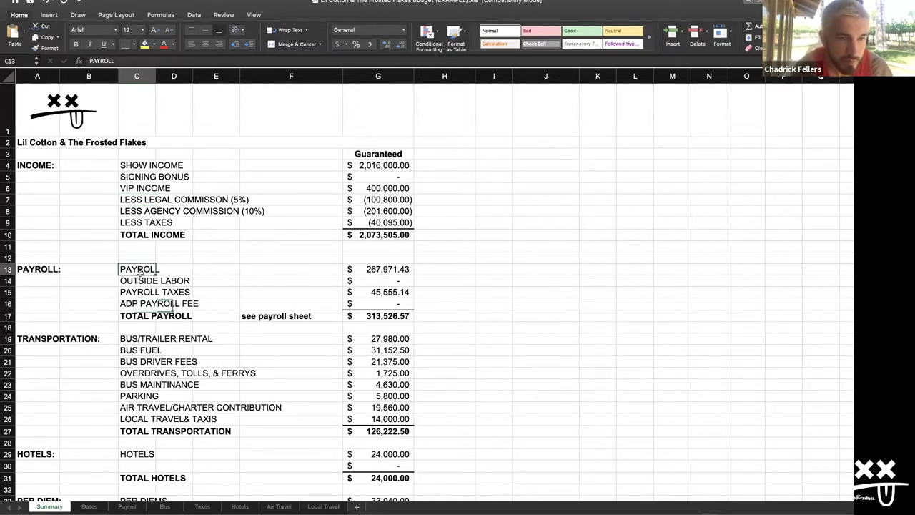
left_click(33, 273)
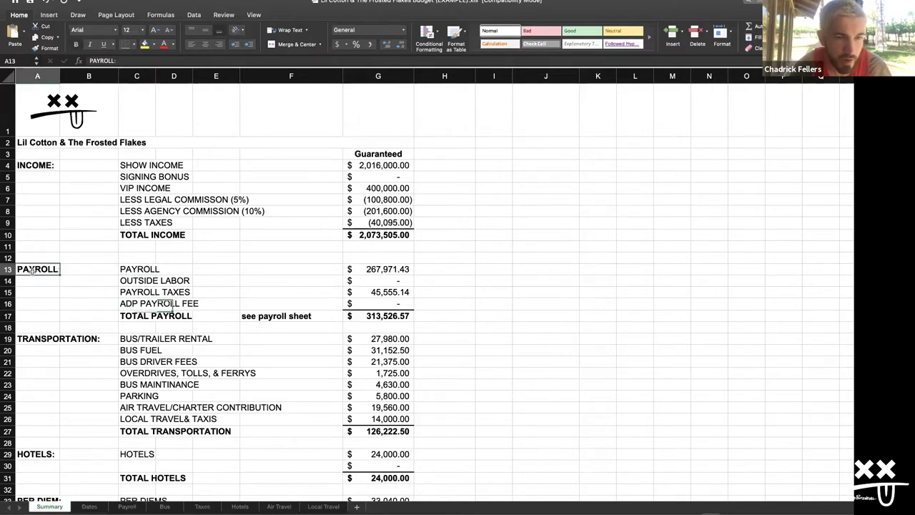
left_click(405, 315, "shift")
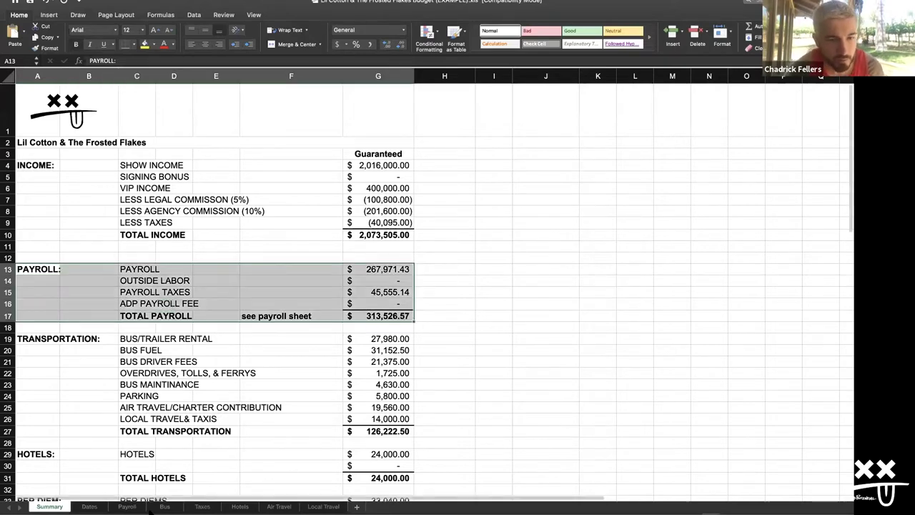
left_click(453, 319)
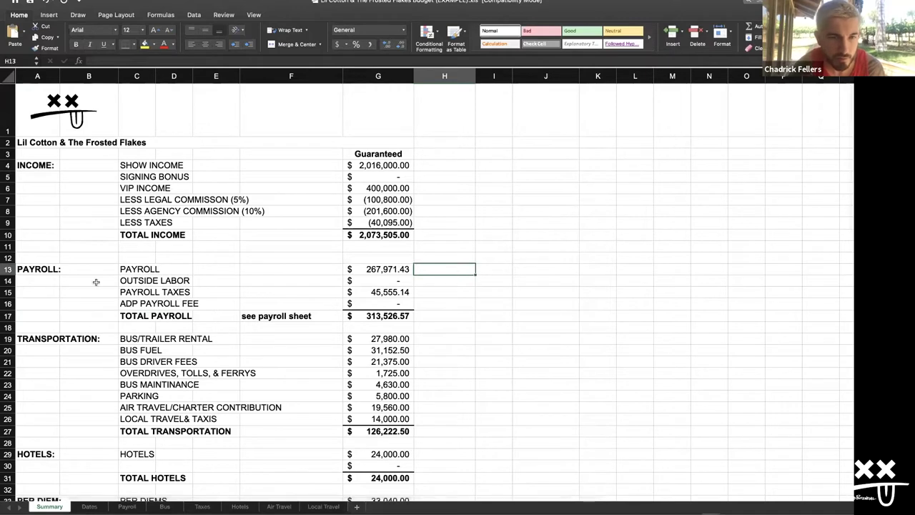
left_click(45, 270)
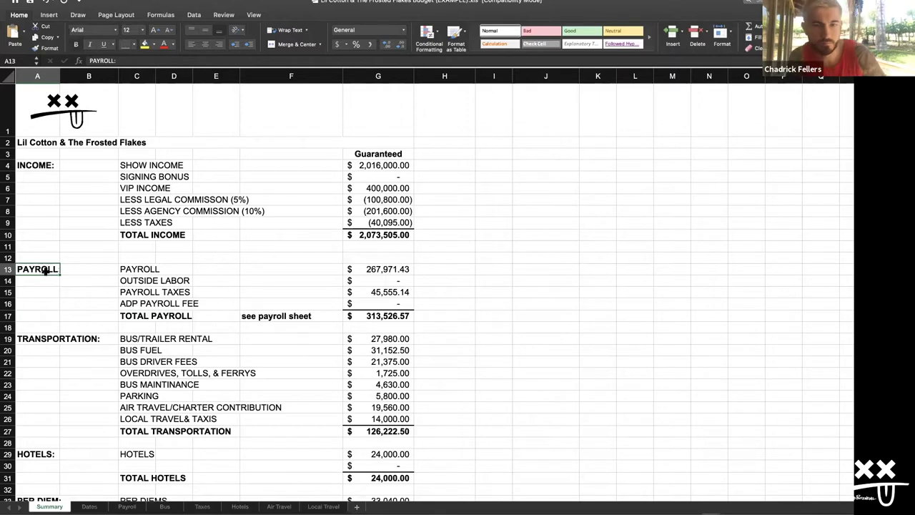
Step: Open the Payroll sheet and examine the crew positions with their rates, days, salaries and per diems
left_click(128, 506)
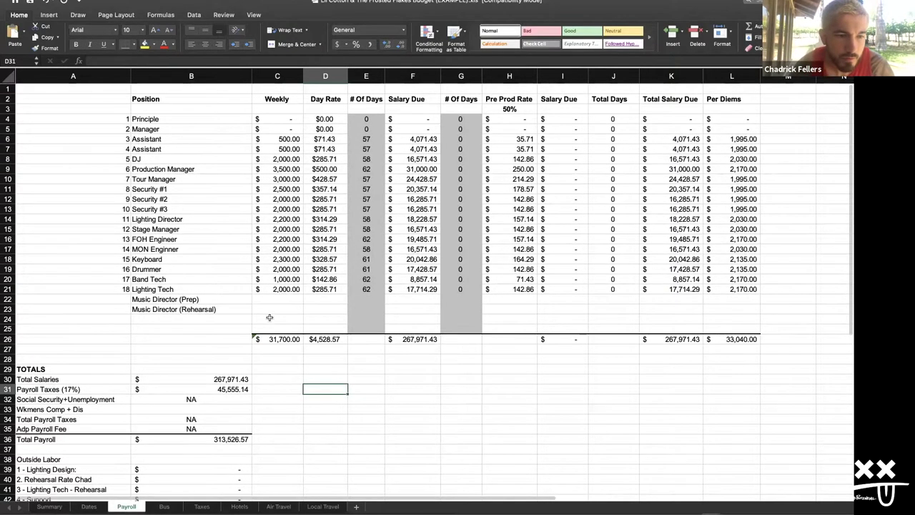
scroll(269, 318, "right", 1)
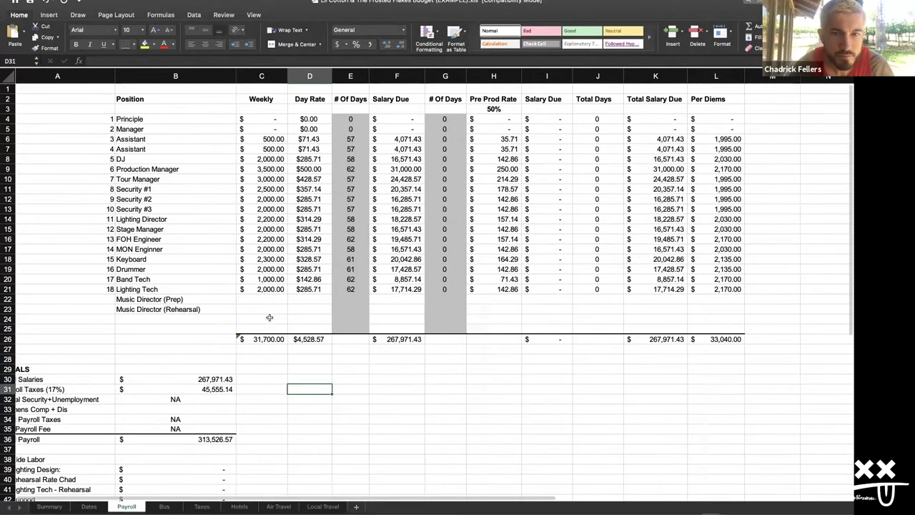
scroll(270, 317, "right", 3)
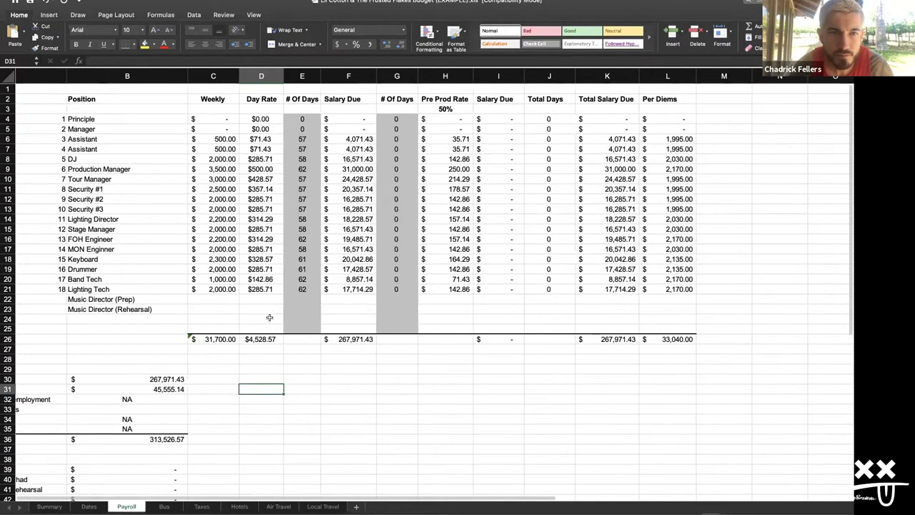
scroll(269, 317, "right", 1)
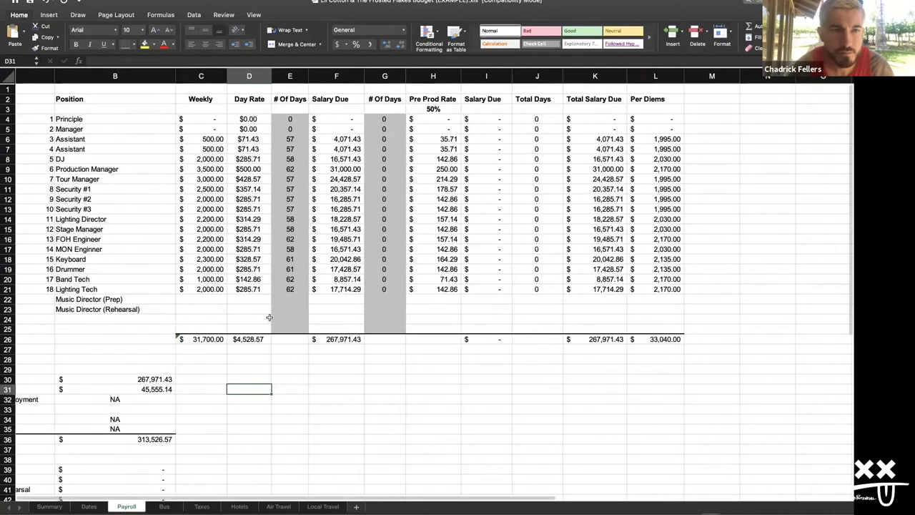
scroll(269, 318, "right", 1)
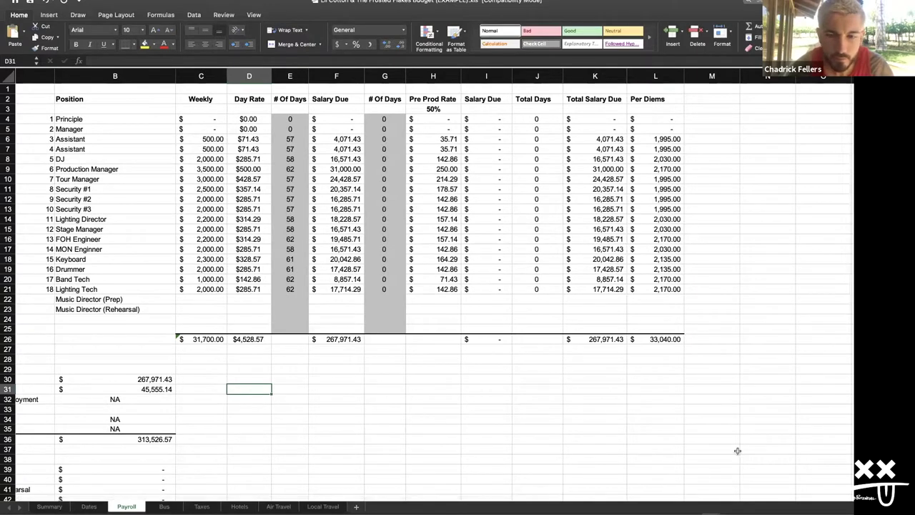
mouse_move(792, 510)
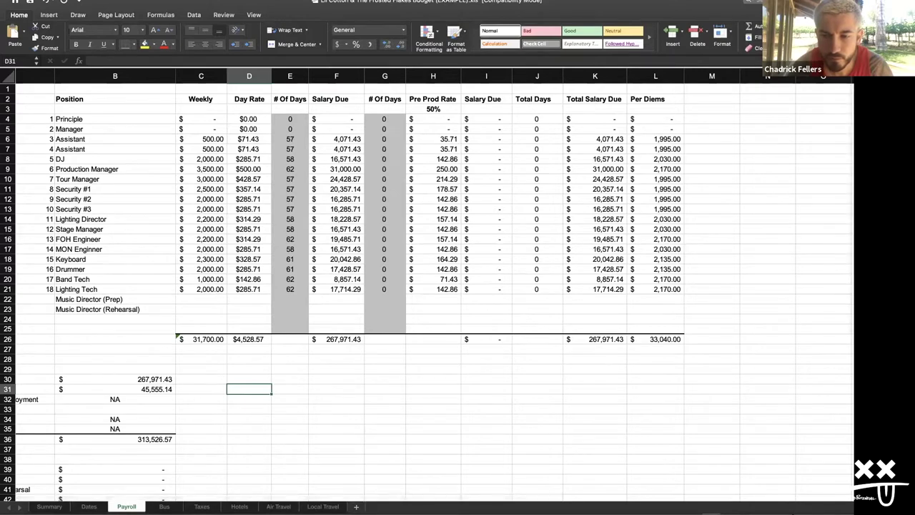
scroll(551, 343, "up", 3)
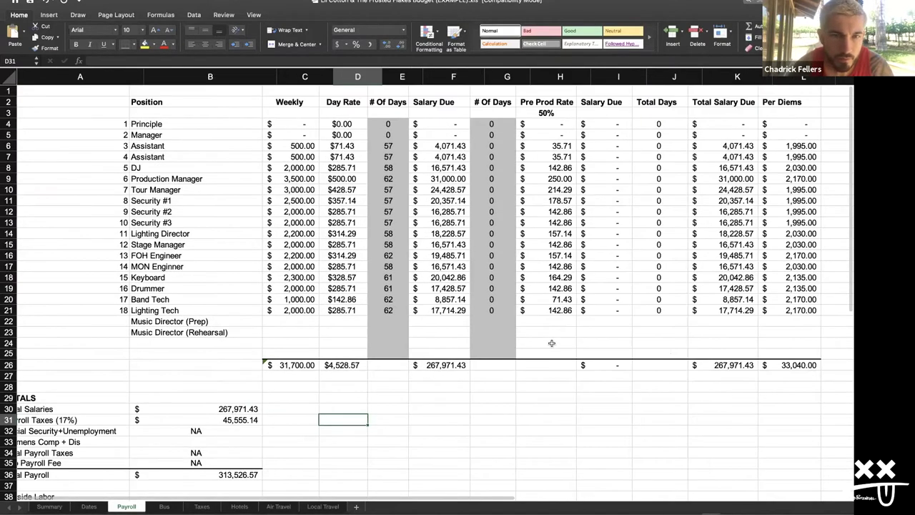
scroll(551, 343, "up", 2)
scroll(299, 161, "right", 1)
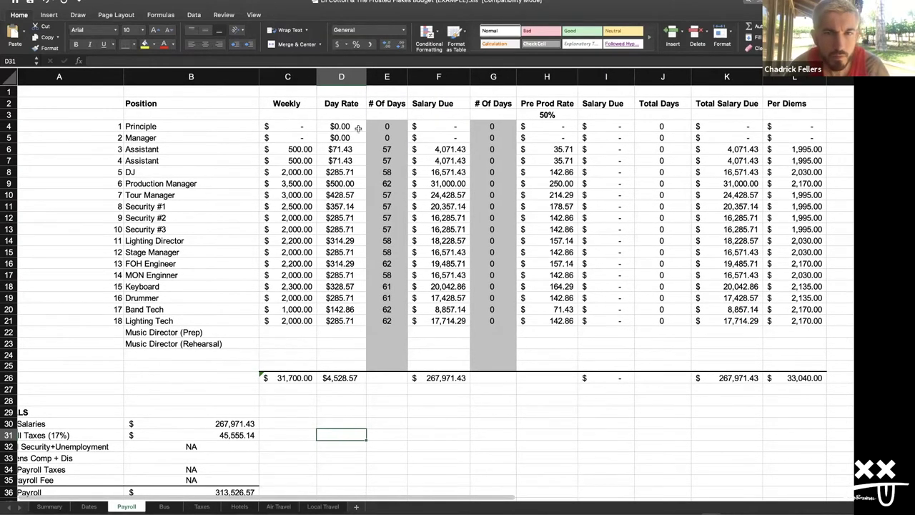
Step: Highlight the number of days in E4:E21 and inspect the Principle's weekly rate in C4
left_click(381, 124)
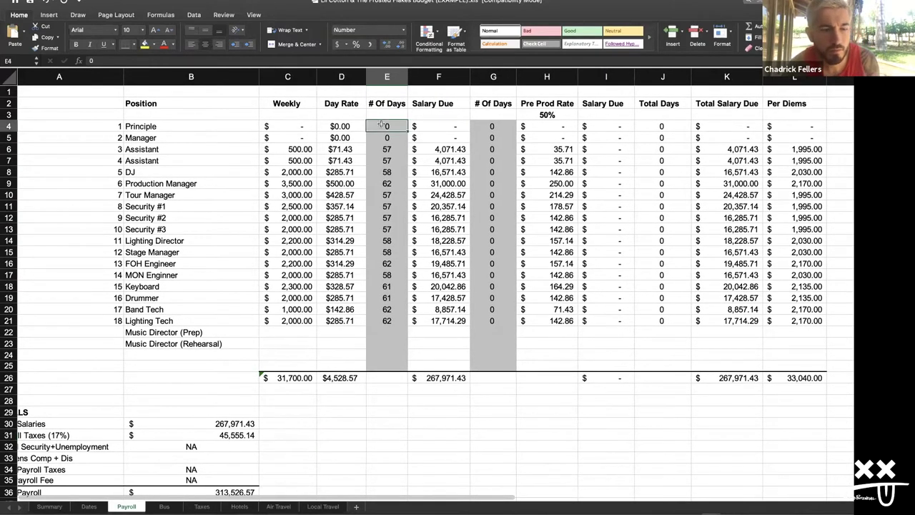
left_click(390, 320, "shift")
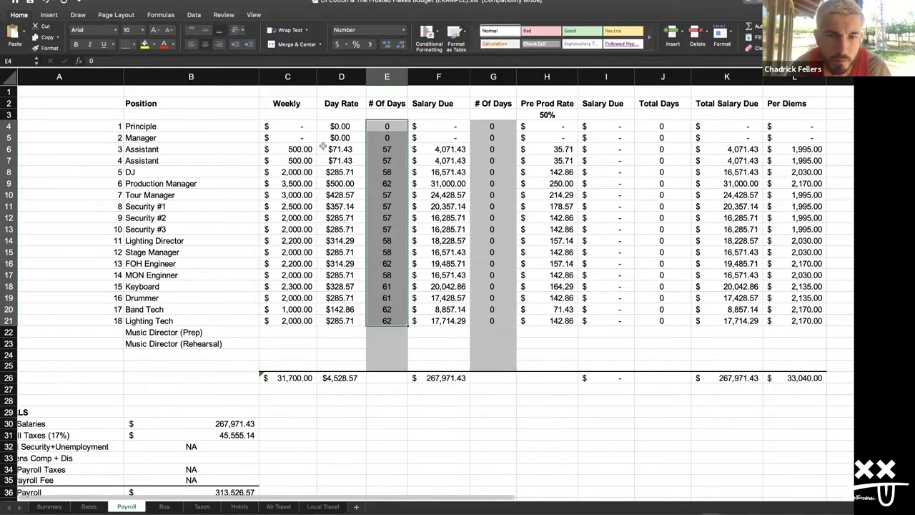
left_click(304, 127)
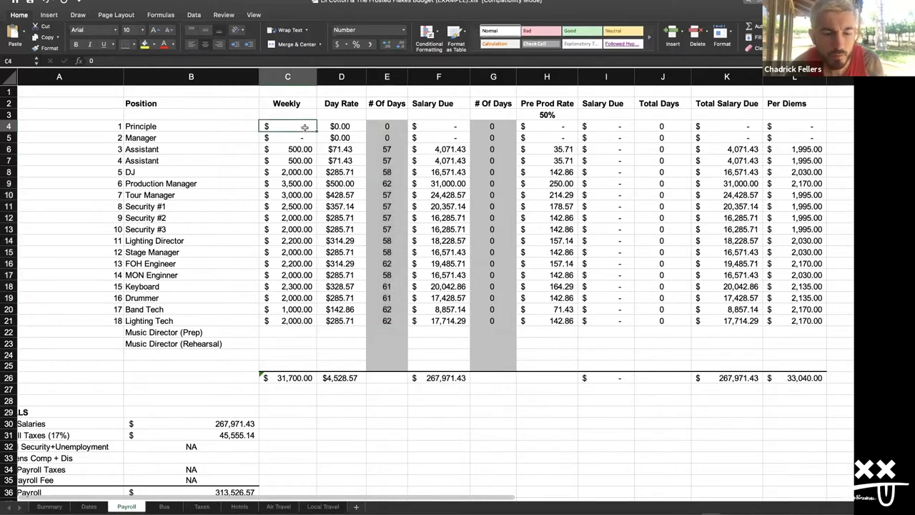
Step: Highlight the weekly rates in C4:C21 and the crew's salaries due in F6:F21 on the Payroll sheet
left_click(299, 321, "shift")
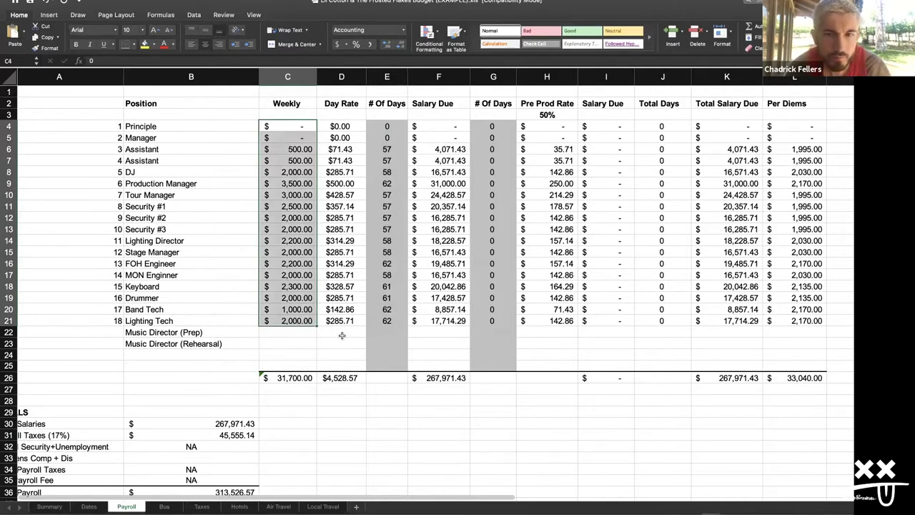
scroll(341, 336, "right", 1)
scroll(341, 335, "right", 5)
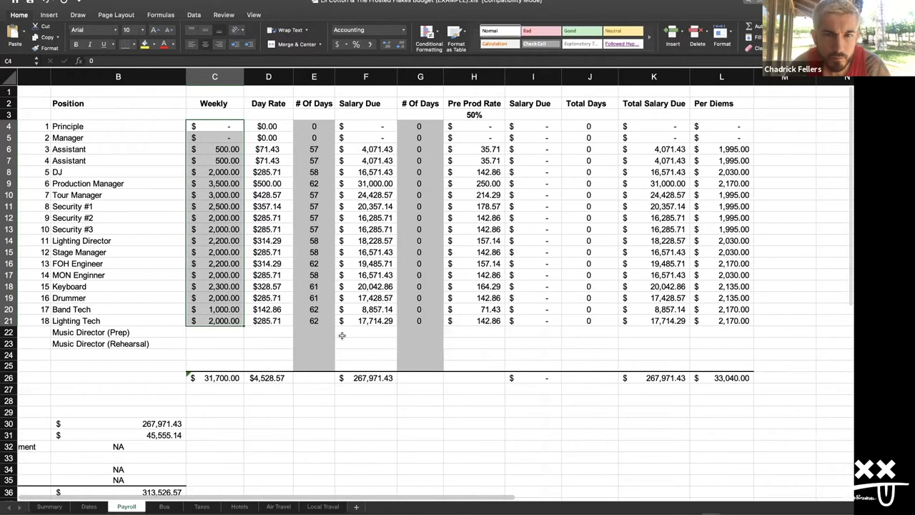
scroll(376, 176, "right", 2)
left_click(368, 149)
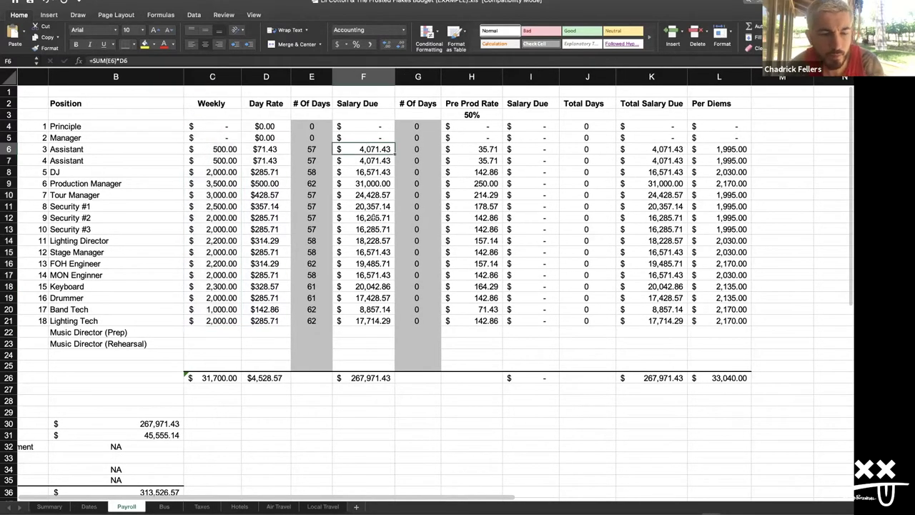
left_click(375, 320, "shift")
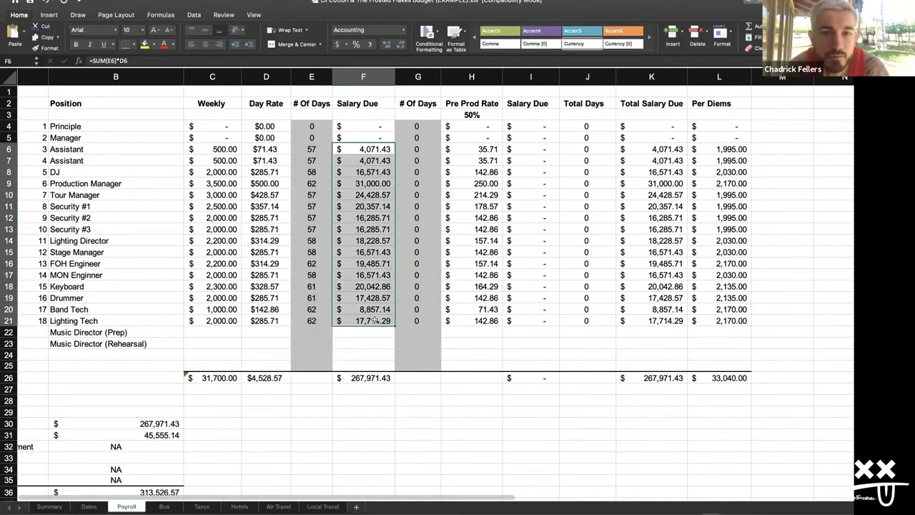
scroll(375, 320, "right", 3)
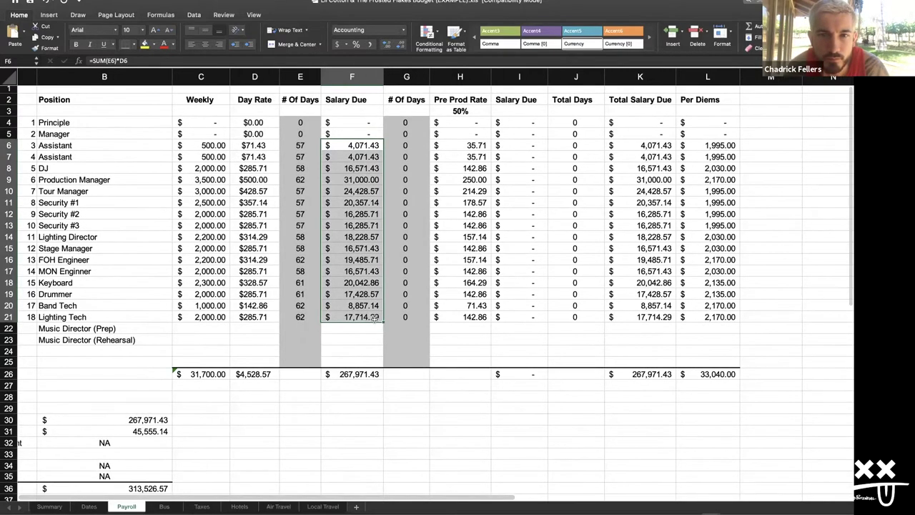
scroll(374, 321, "right", 2)
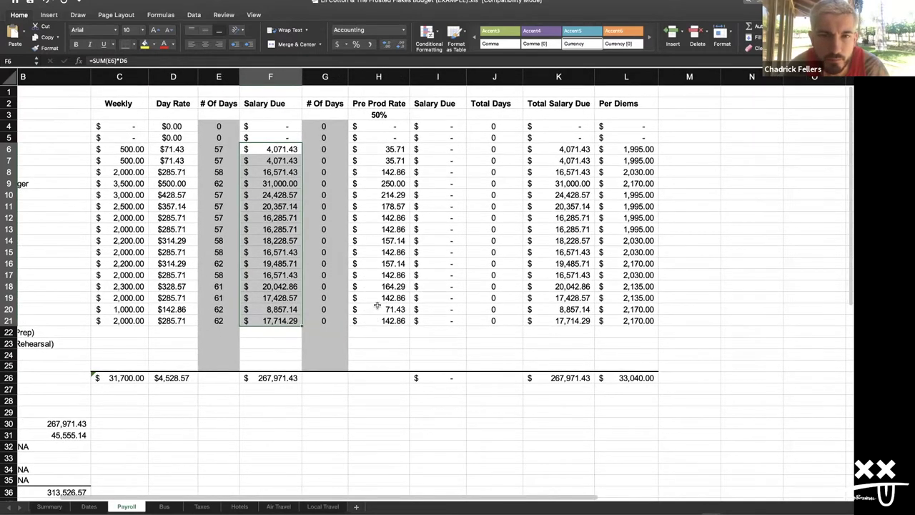
Step: Inspect the per diem formula in L6 and highlight the crew's per diems in L6:L21
left_click(619, 148)
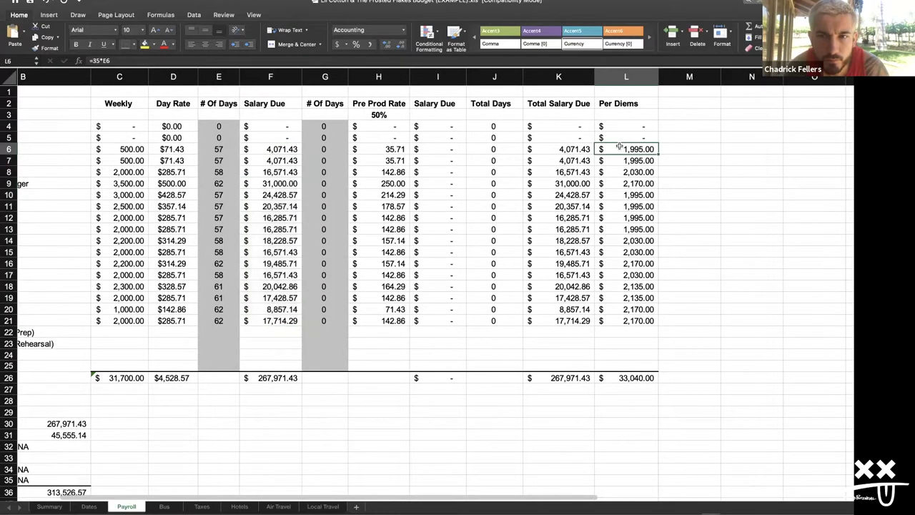
scroll(619, 147, "right", 1)
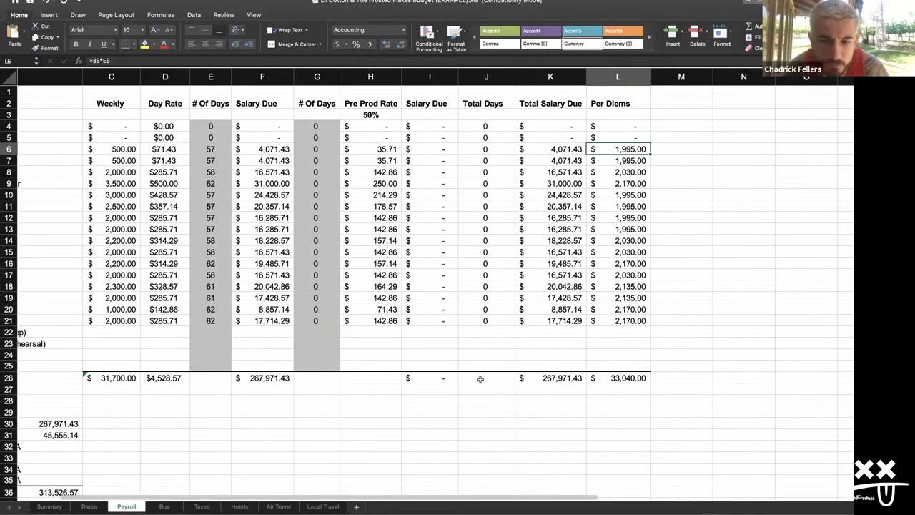
left_click(619, 320, "shift")
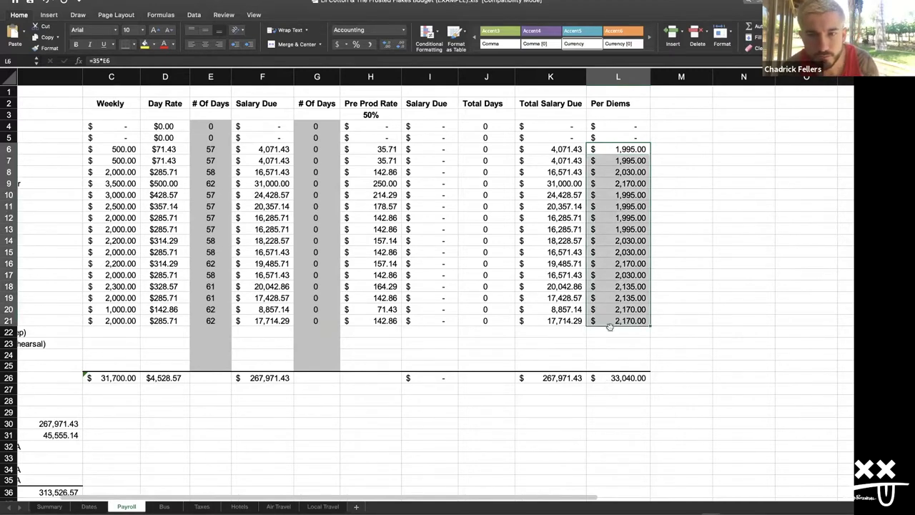
left_click(607, 330)
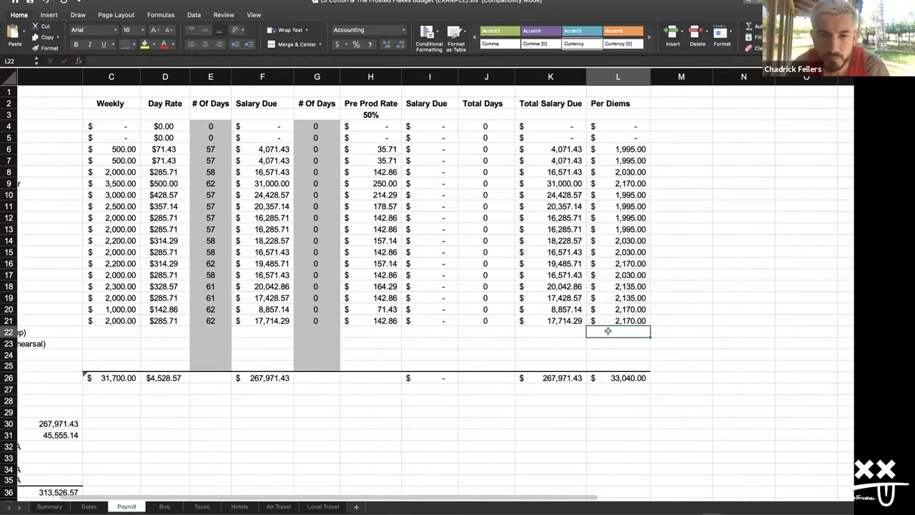
Step: Highlight the Payroll sheet's column totals in C26:L26
scroll(607, 330, "down", 3)
scroll(608, 330, "left", 2)
left_click(179, 313)
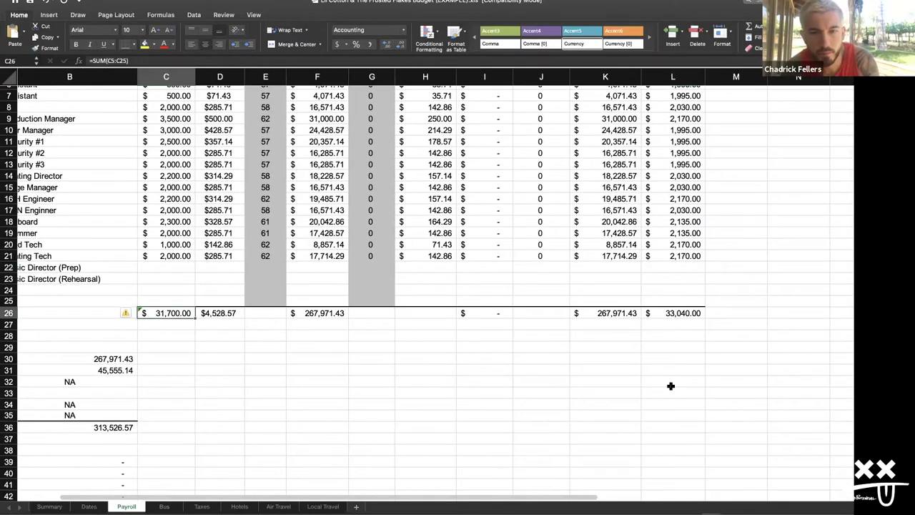
left_click(685, 312, "shift")
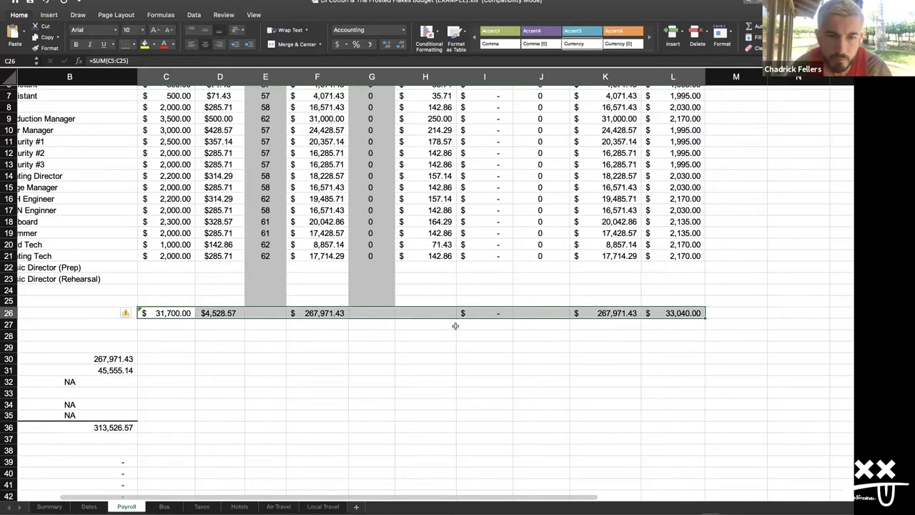
Step: Examine how the crew's rates, days, salaries and per diems feed into the totals row
scroll(454, 325, "up", 2)
scroll(454, 326, "left", 3)
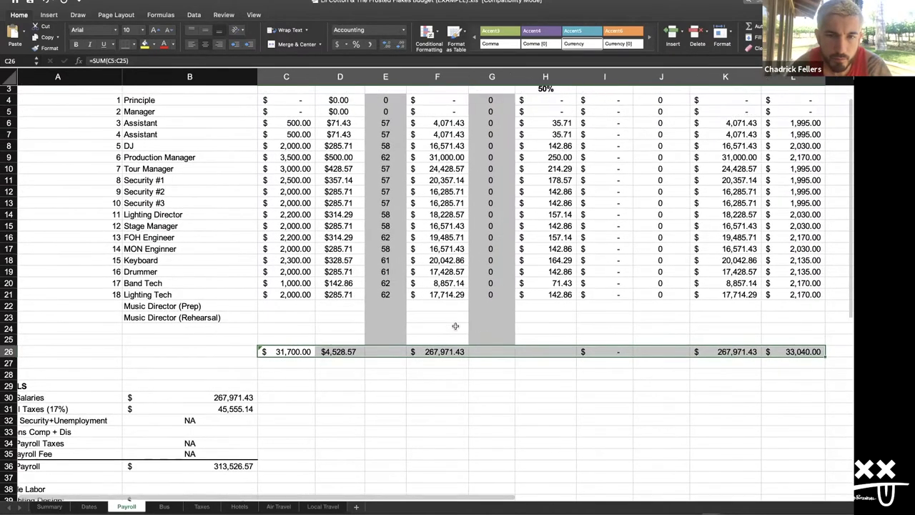
scroll(455, 326, "up", 1)
scroll(455, 326, "left", 2)
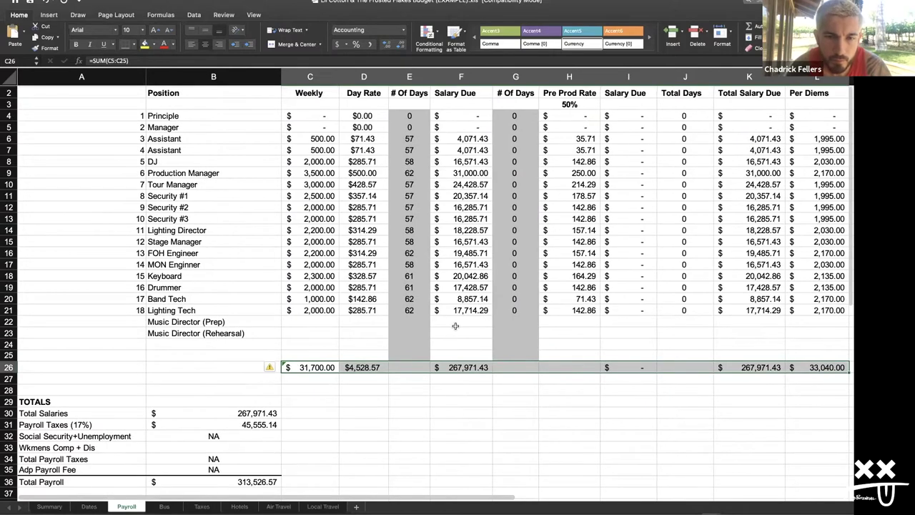
scroll(455, 326, "up", 1)
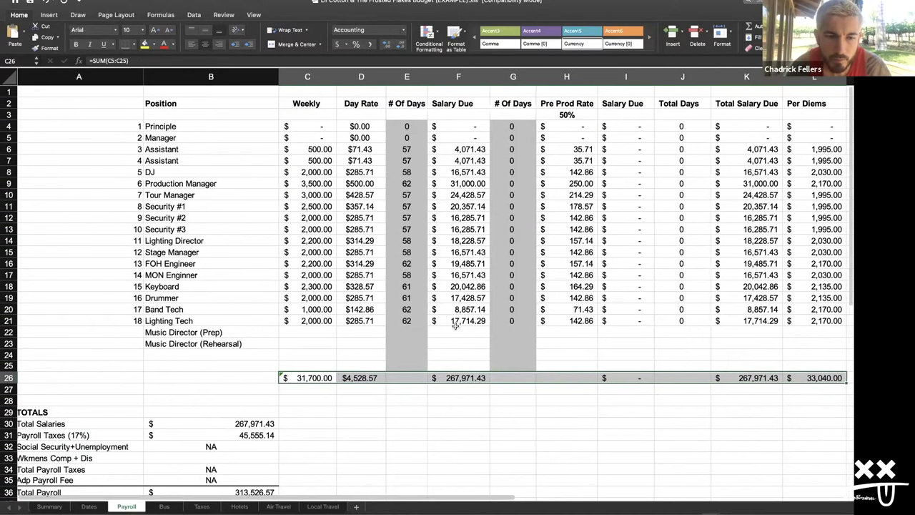
scroll(454, 326, "right", 3)
scroll(454, 326, "right", 4)
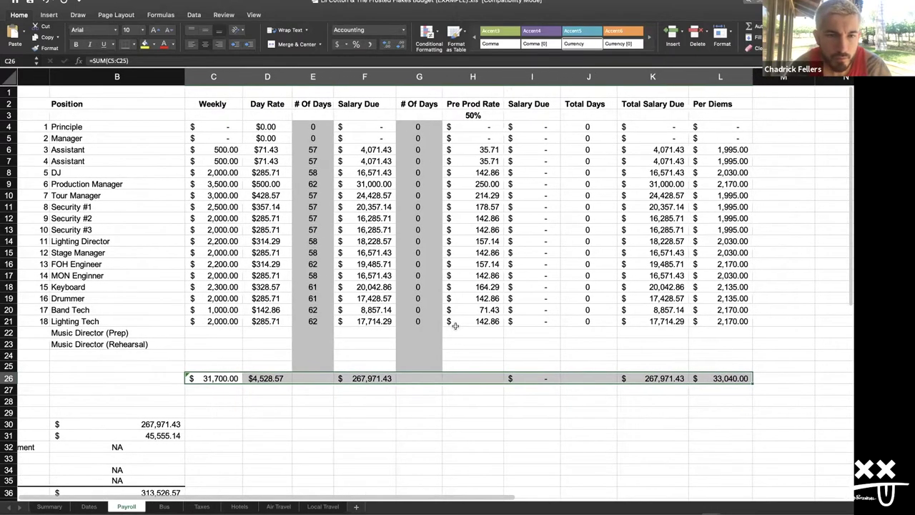
scroll(454, 326, "down", 1)
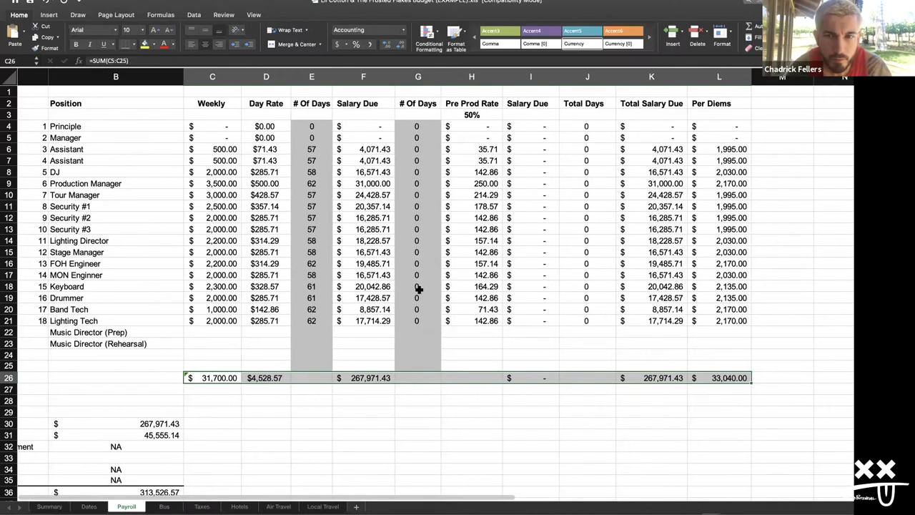
scroll(419, 289, "down", 1)
scroll(419, 289, "right", 4)
scroll(418, 289, "left", 3)
scroll(394, 328, "left", 5)
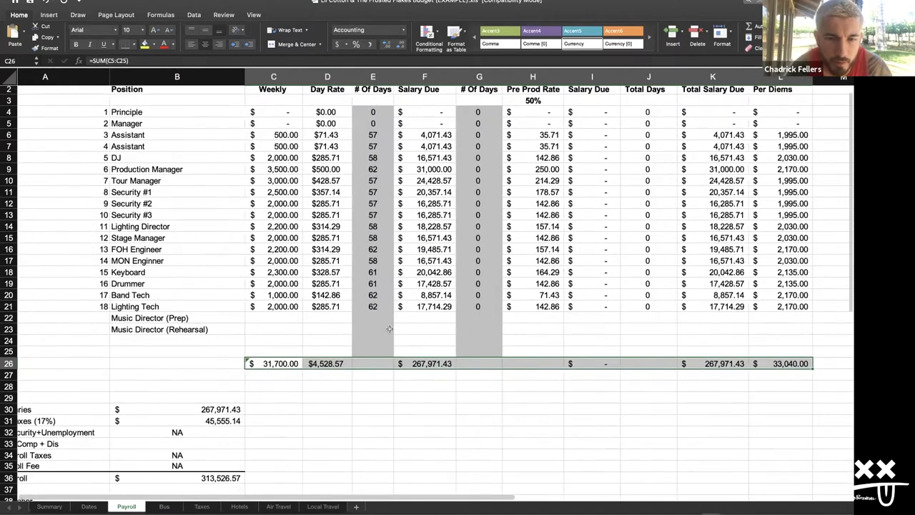
Step: Inspect the salary totals in row 26, including K26, and cancel the accidental data replacement there
left_click(395, 329)
scroll(369, 350, "down", 1)
scroll(370, 351, "right", 3)
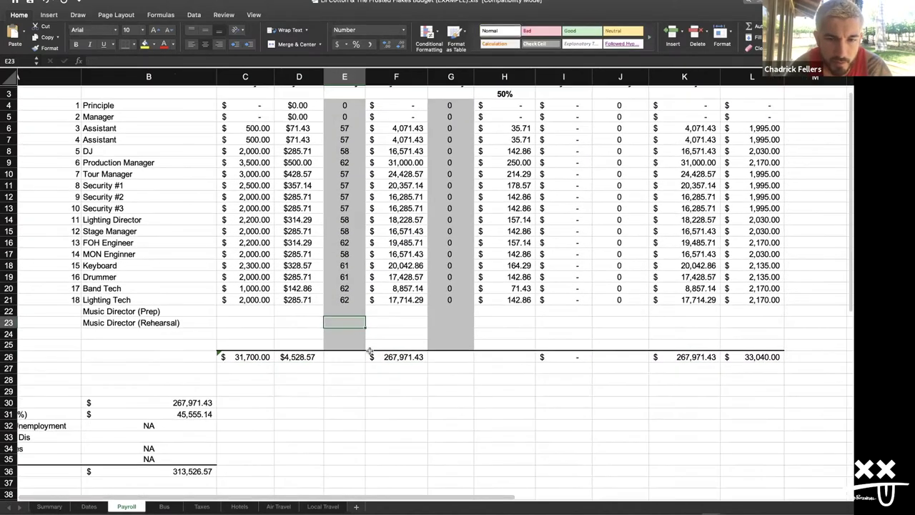
left_click(370, 350)
scroll(500, 364, "right", 2)
scroll(519, 361, "right", 3)
mouse_move(518, 359)
left_mouse_down()
mouse_move(517, 351)
mouse_move(508, 362)
left_mouse_up()
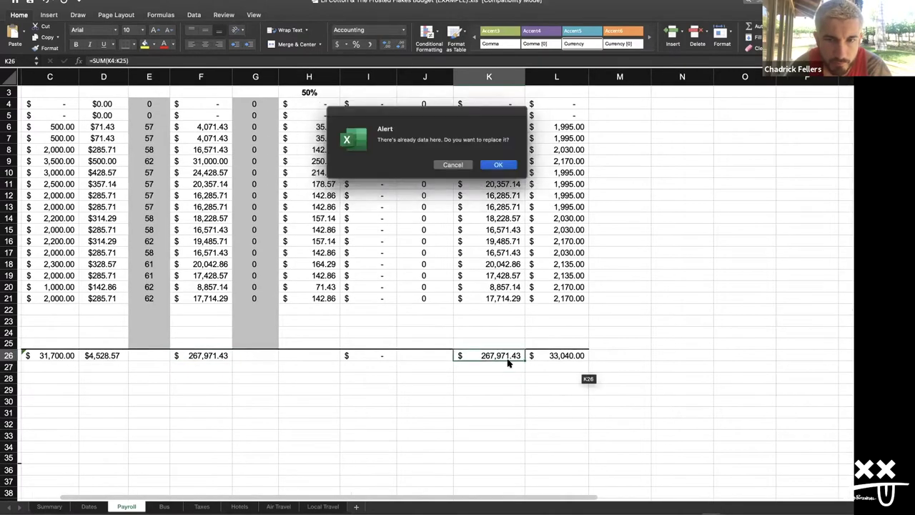
left_click(452, 164)
scroll(243, 336, "left", 3)
scroll(214, 359, "left", 3)
left_click(214, 359)
Step: Compare the payroll amount in G13 on the Summary sheet with the salary total in F26 on the Payroll sheet
left_click(49, 506)
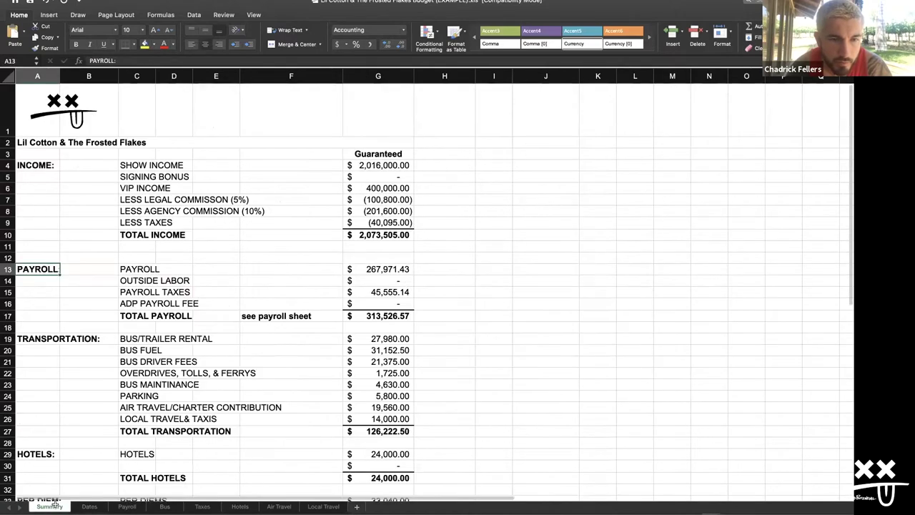
left_click(384, 269)
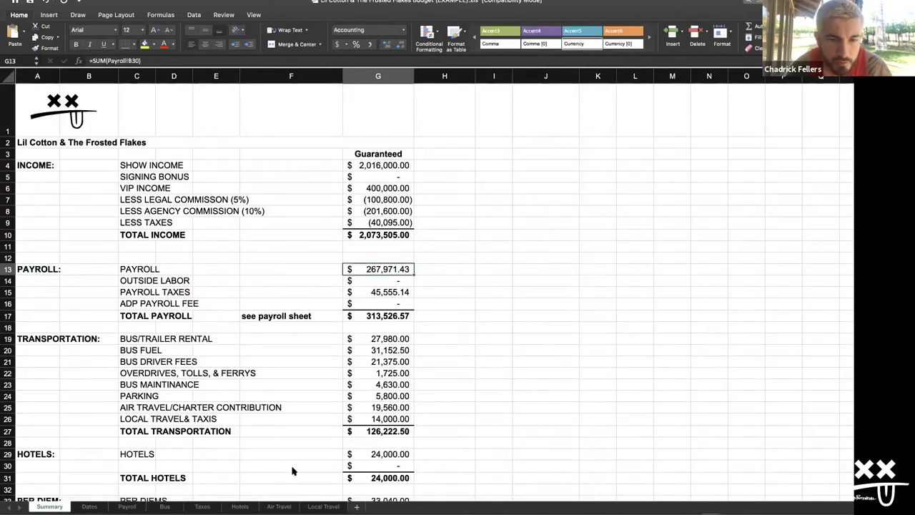
left_click(136, 507)
left_click(462, 355)
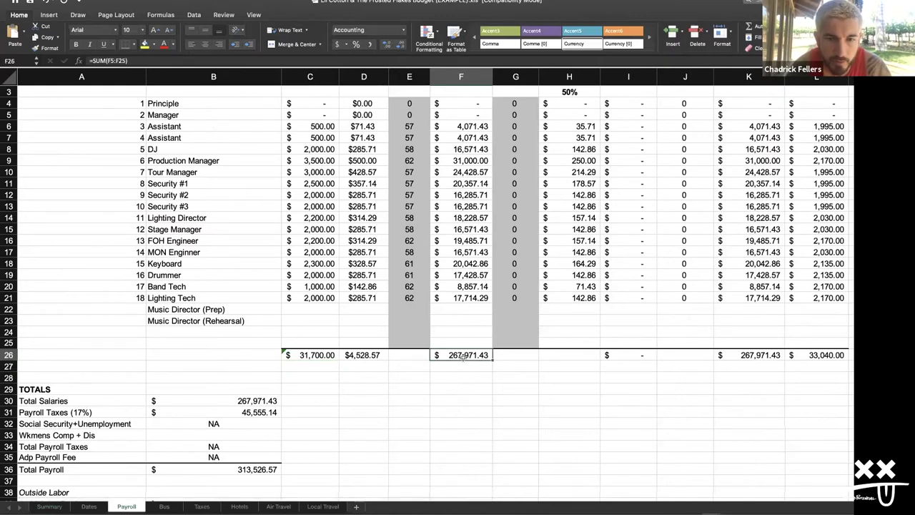
Step: Examine the Outside Labor entries below the payroll totals, including the lighting design, rehearsal rate and lighting tech lines
scroll(462, 357, "up", 2)
scroll(461, 357, "right", 2)
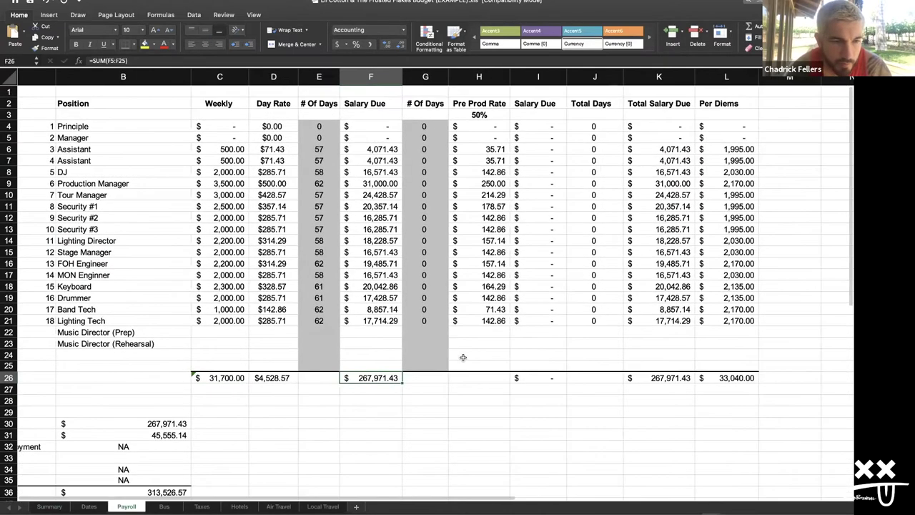
scroll(463, 358, "left", 2)
scroll(463, 357, "down", 7)
scroll(463, 357, "down", 4)
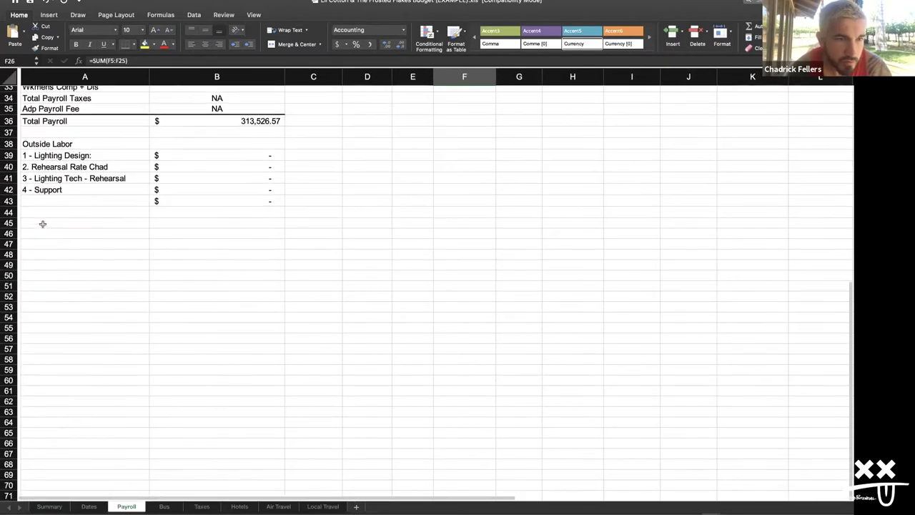
scroll(43, 236, "up", 2)
left_click(65, 252)
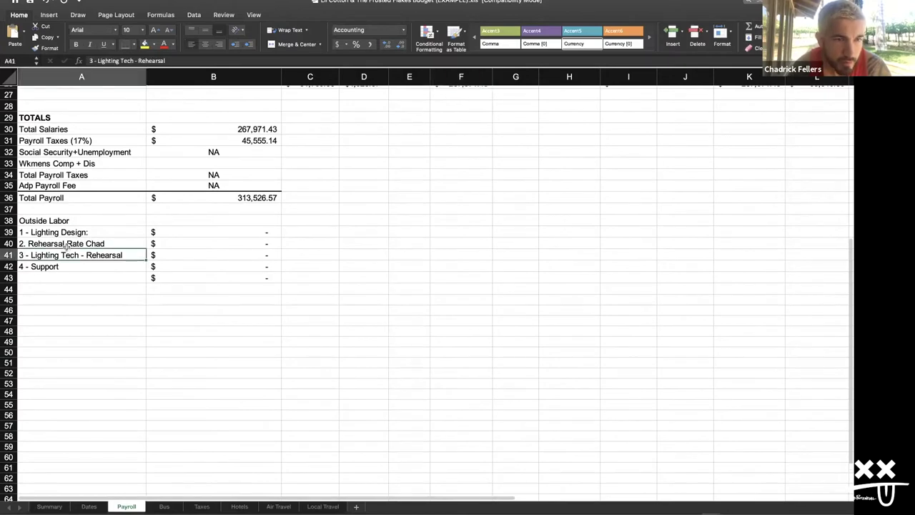
left_click(66, 246)
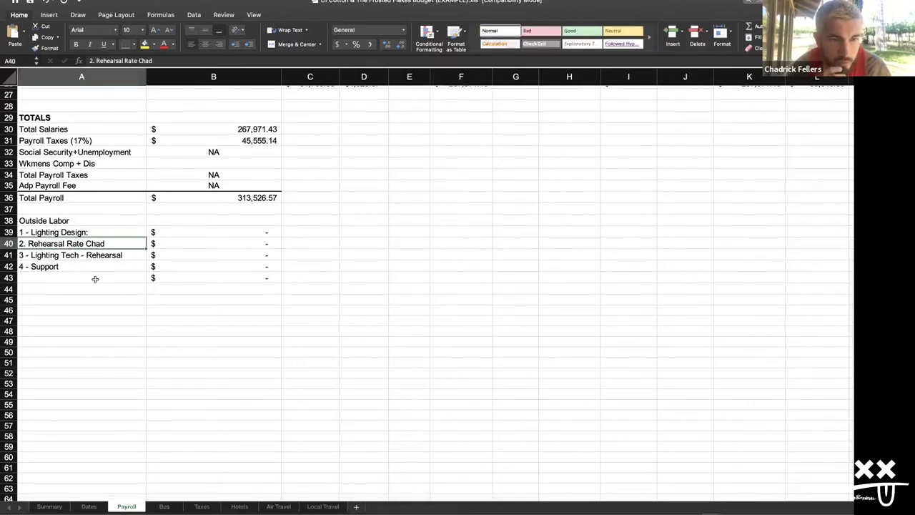
left_click(79, 256)
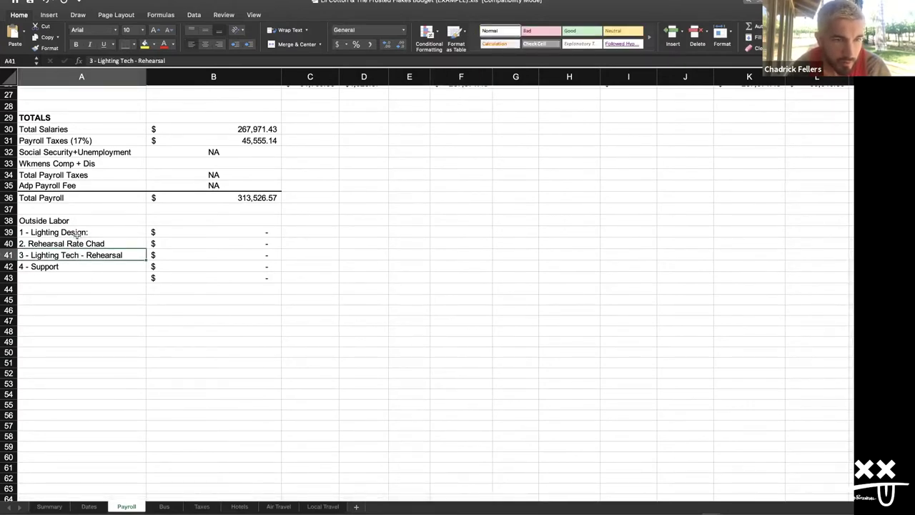
left_click(76, 235)
Step: Review the payroll TOTALS block from total salaries and payroll taxes down to total payroll
scroll(90, 271, "up", 3)
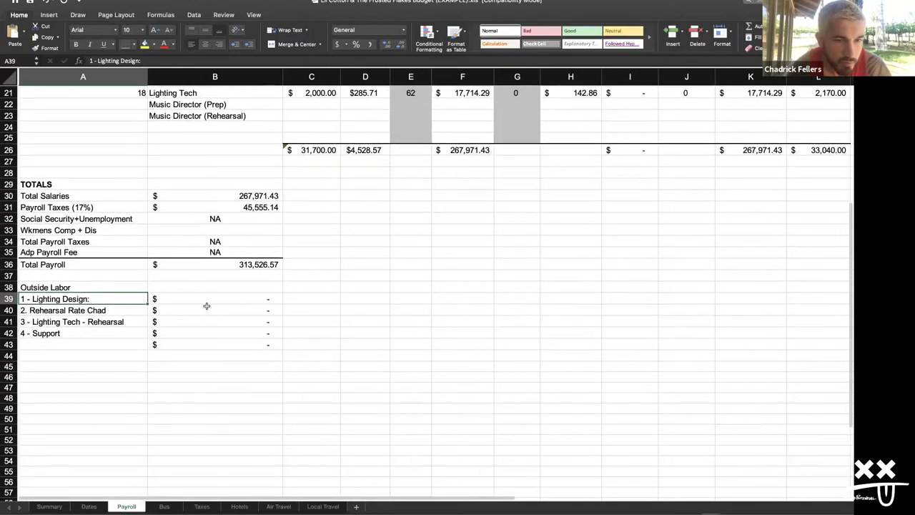
scroll(131, 285, "up", 3)
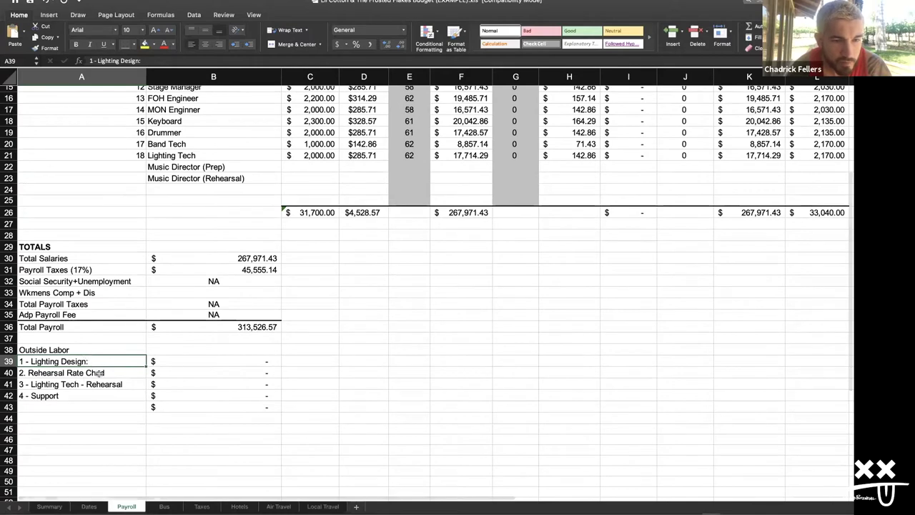
scroll(110, 379, "up", 3)
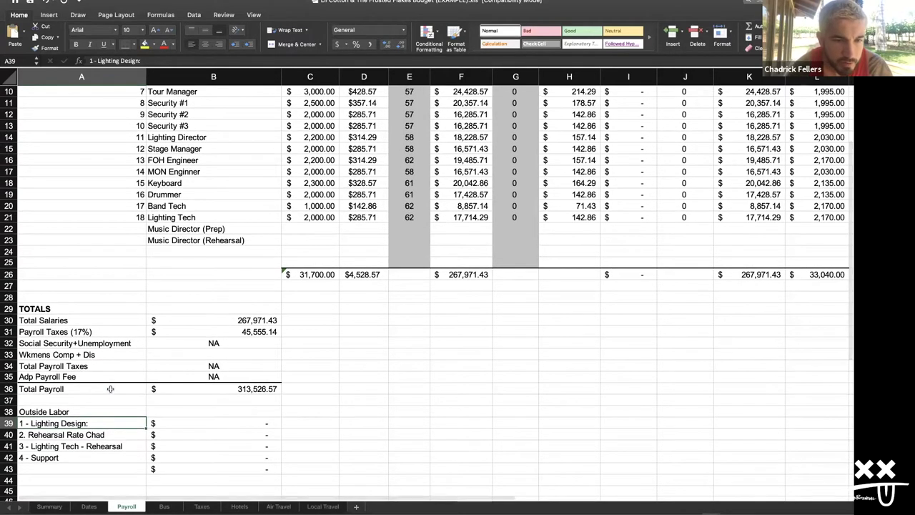
scroll(106, 358, "up", 1)
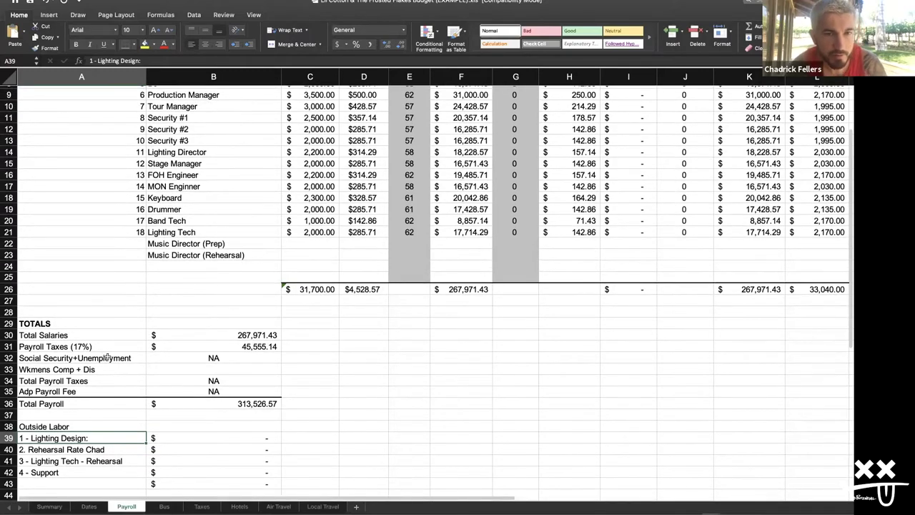
scroll(108, 357, "up", 5)
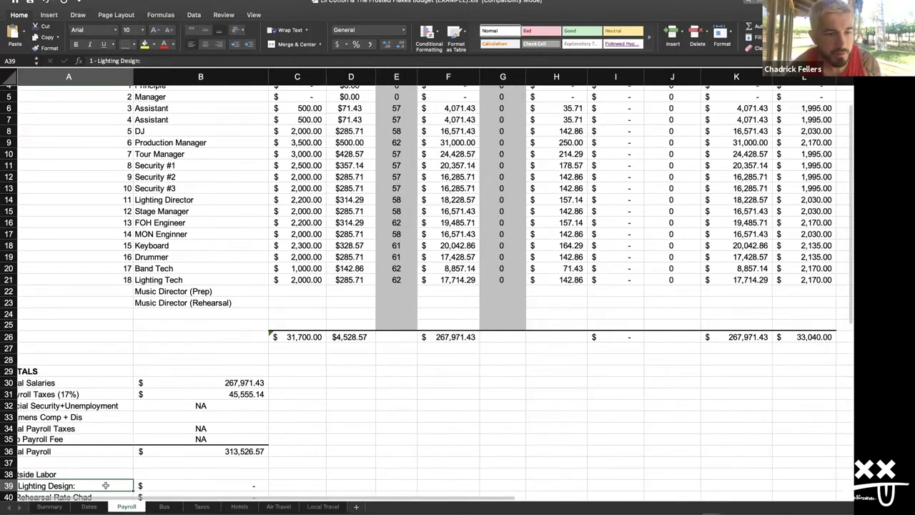
Step: Return to the Summary sheet and view the sections from payroll down to per diem
left_click(50, 506)
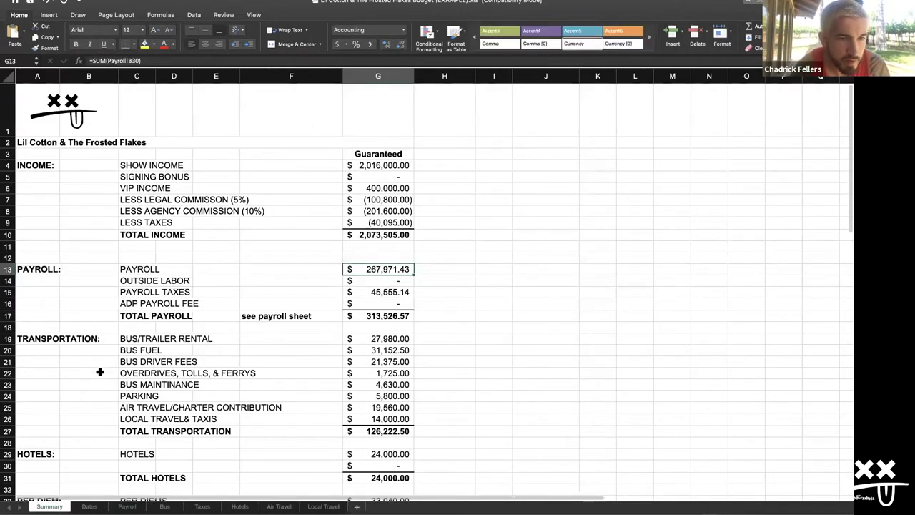
scroll(86, 287, "down", 1)
scroll(85, 288, "down", 1)
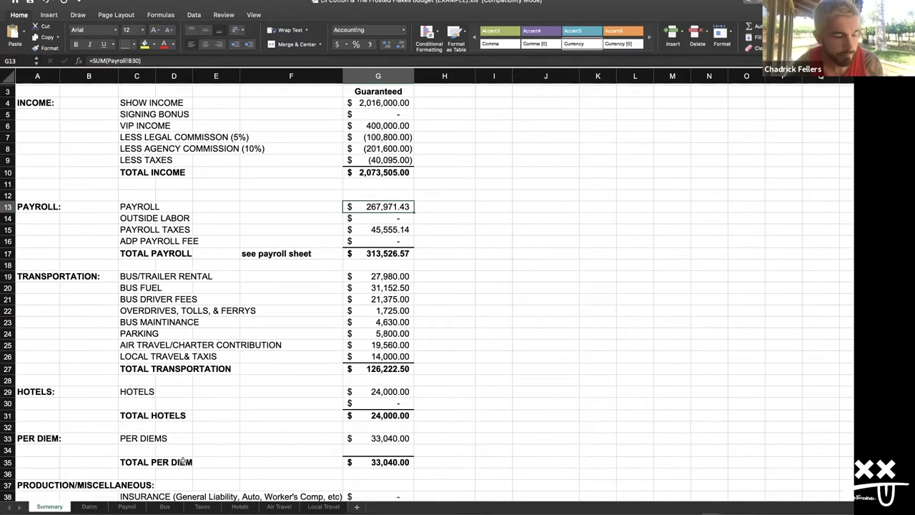
Step: Examine the Payroll Taxes (17%) row on the Payroll sheet and the formula behind its amount in B31
left_click(126, 506)
scroll(279, 292, "right", 3)
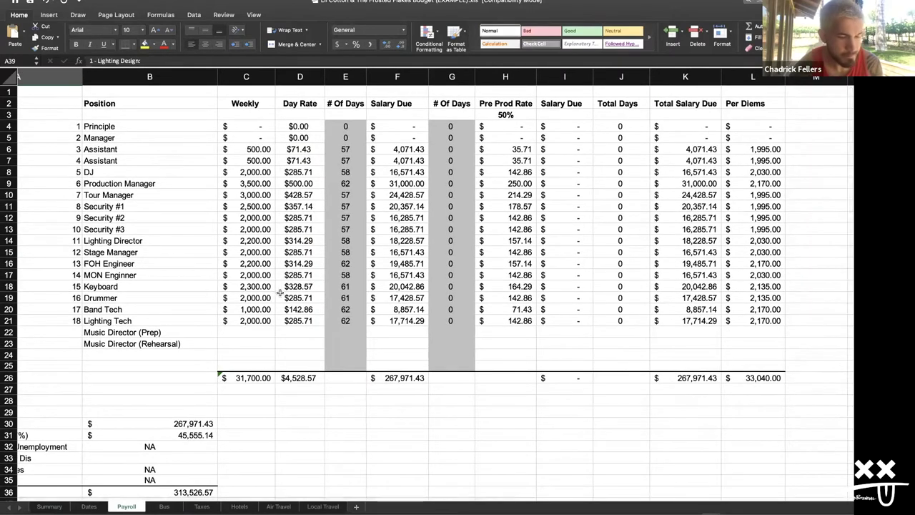
scroll(279, 292, "left", 3)
scroll(279, 292, "down", 2)
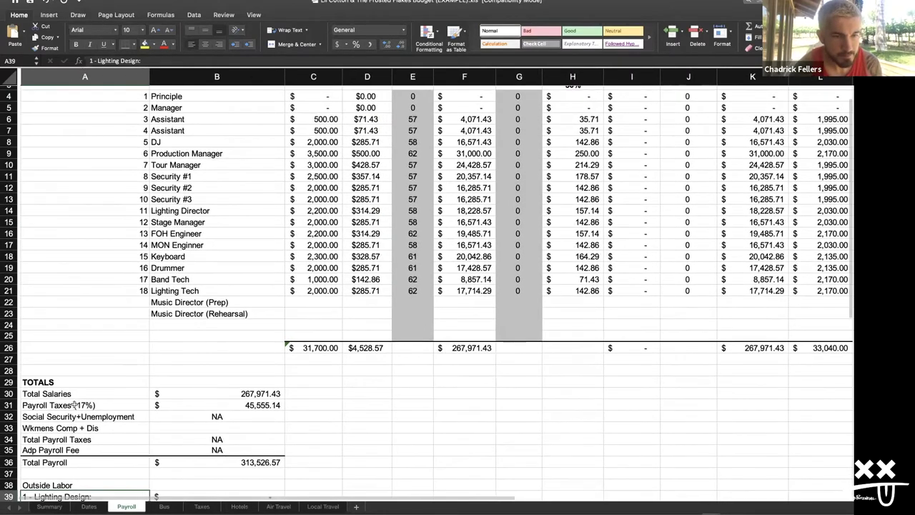
left_click_drag(75, 405, 262, 405)
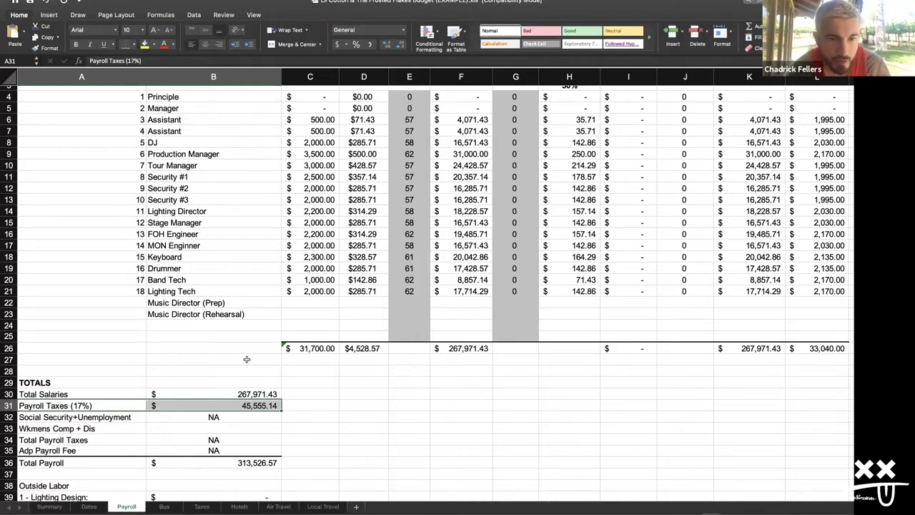
left_click(289, 406)
left_click(268, 405)
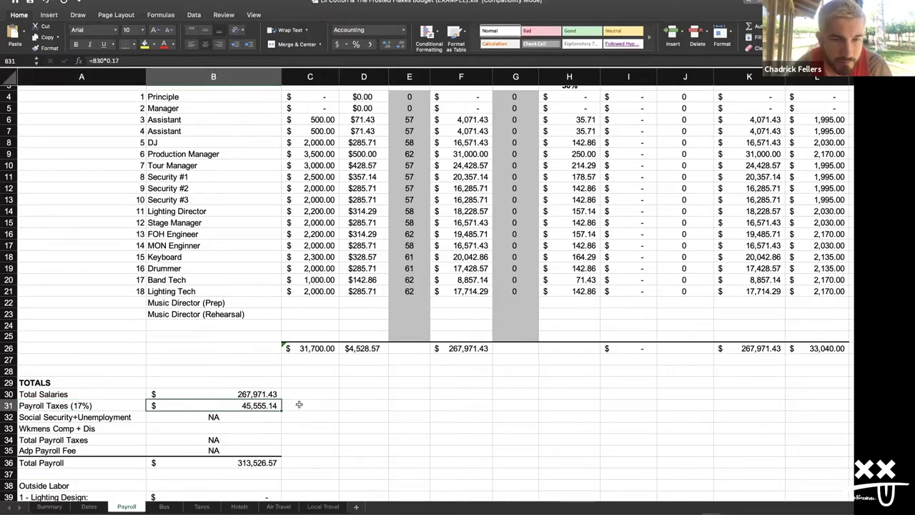
scroll(299, 405, "down", 3)
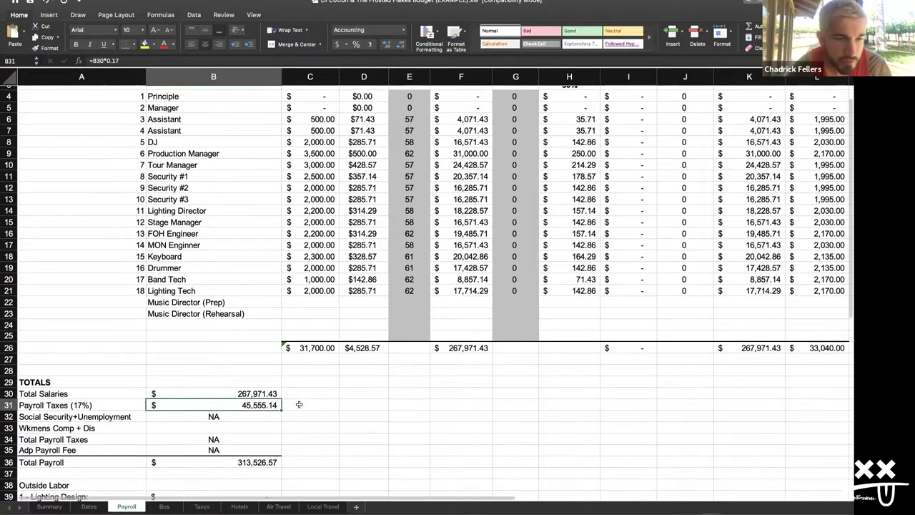
scroll(80, 493, "down", 4)
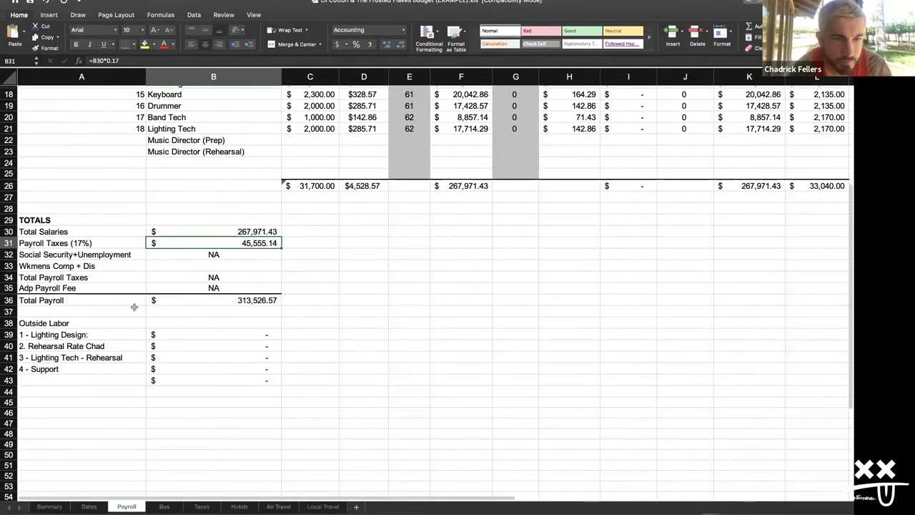
scroll(134, 307, "up", 4)
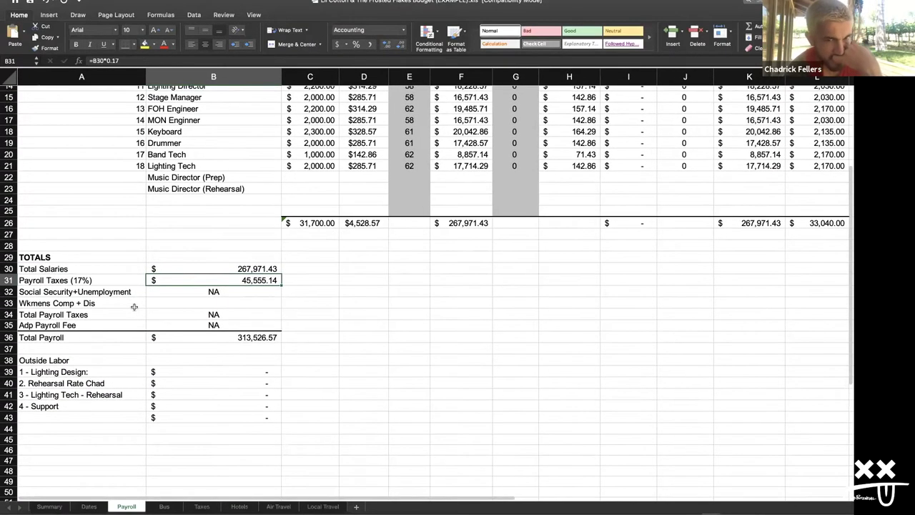
Step: Examine the Per Diems column on the Payroll sheet, highlighting L6:L21 and inspecting the formula in L6
scroll(133, 307, "up", 2)
scroll(133, 306, "right", 3)
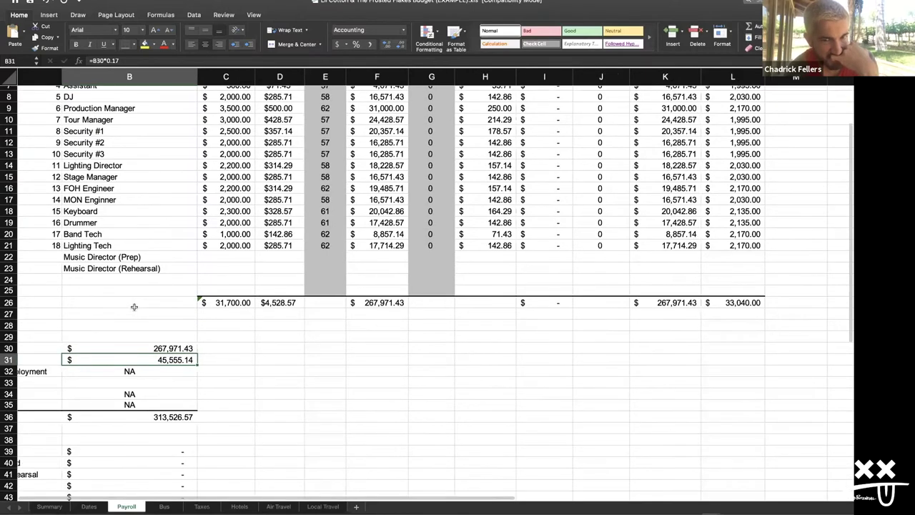
scroll(134, 306, "up", 3)
scroll(134, 307, "right", 2)
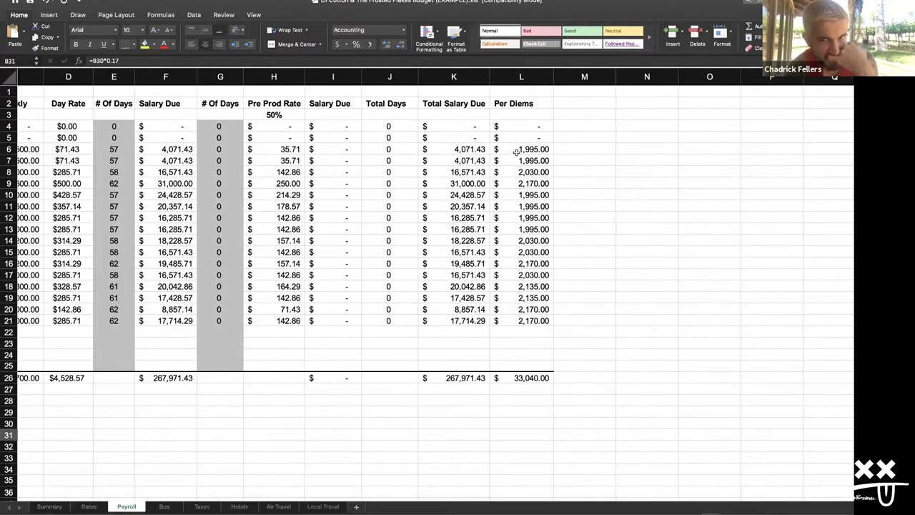
left_click(516, 151)
left_click(528, 321, "shift")
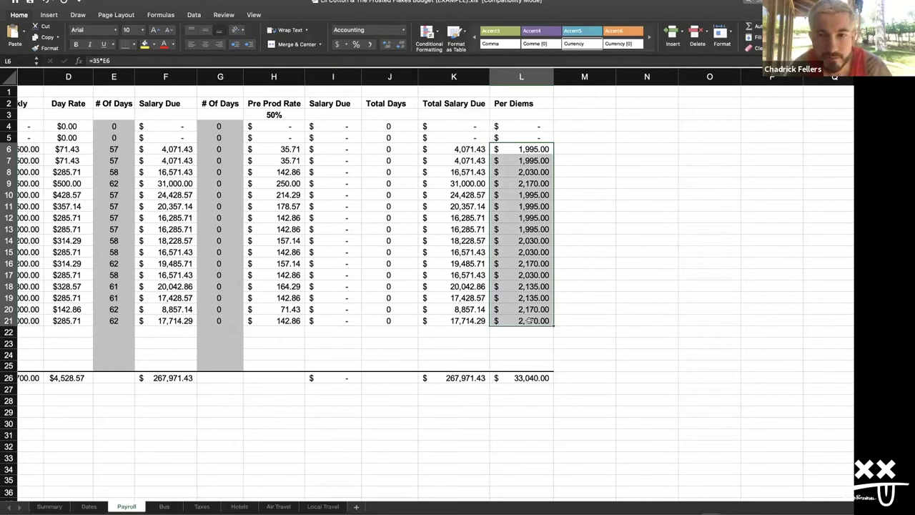
left_click(562, 323)
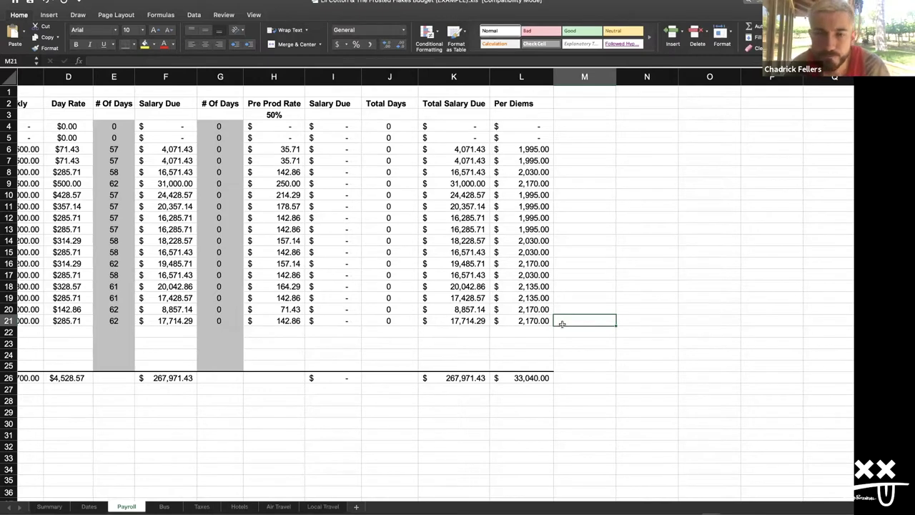
scroll(561, 315, "left", 2)
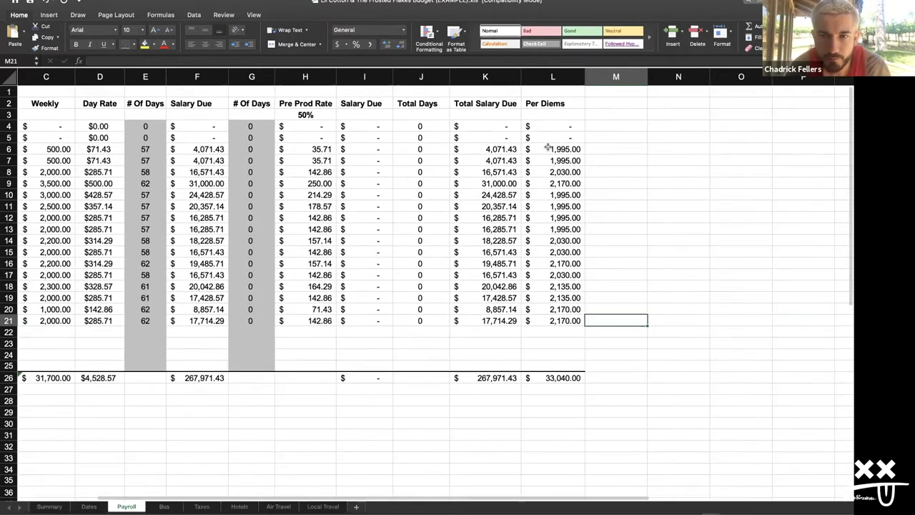
left_click(547, 147)
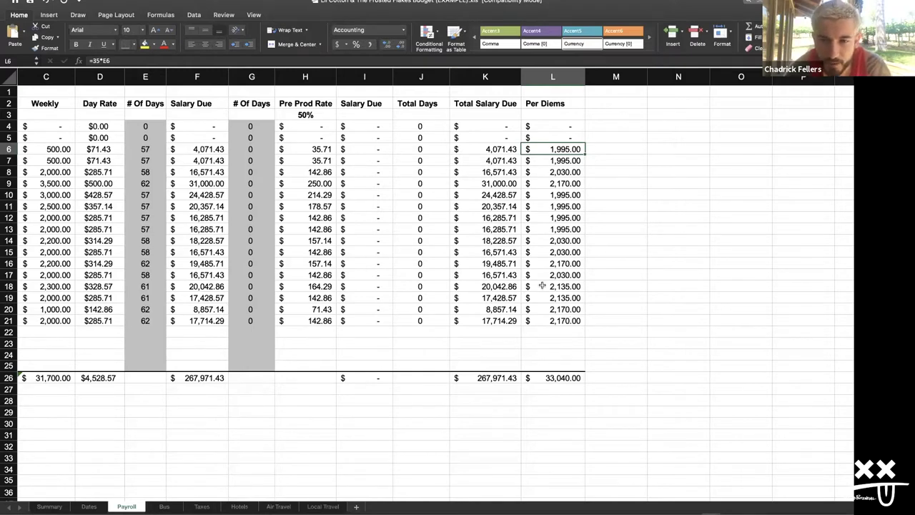
Step: Return to the Summary sheet and highlight the Transportation section from its heading to the total, A19:G27
scroll(541, 285, "left", 5)
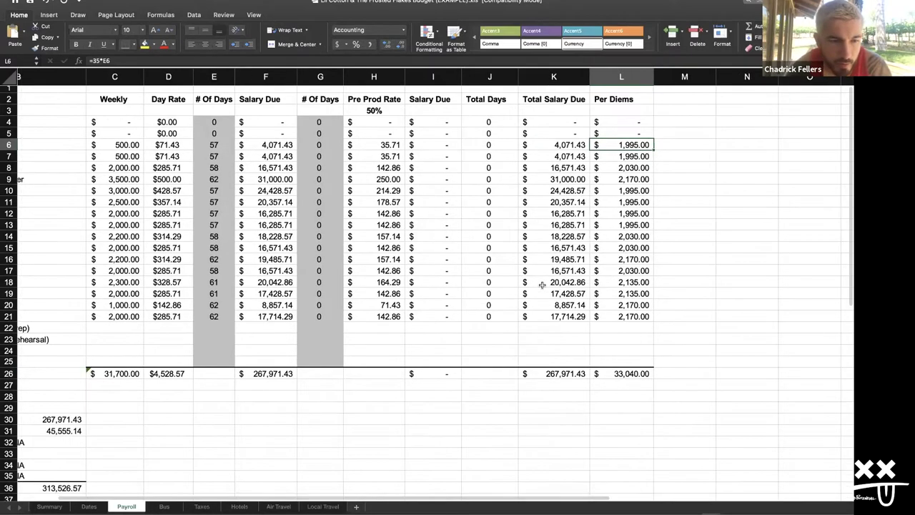
scroll(542, 285, "down", 3)
scroll(541, 285, "down", 3)
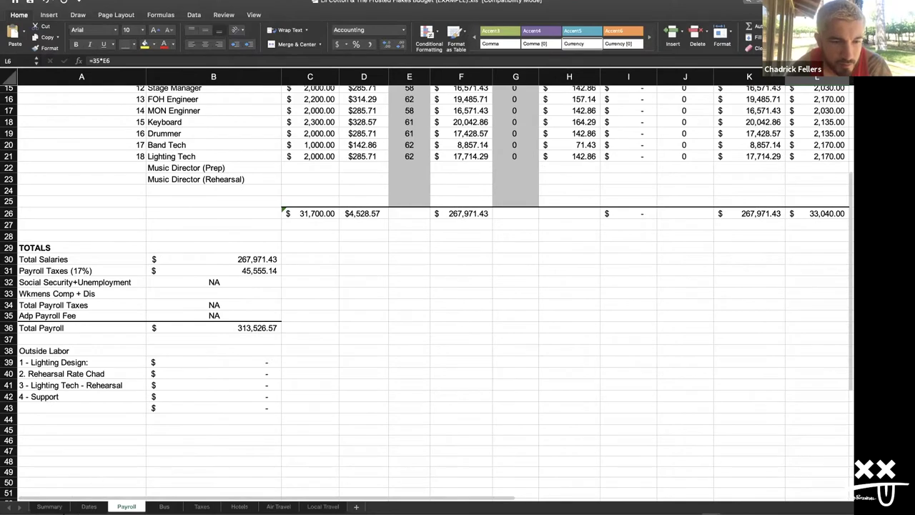
scroll(100, 479, "up", 5)
left_click(51, 506)
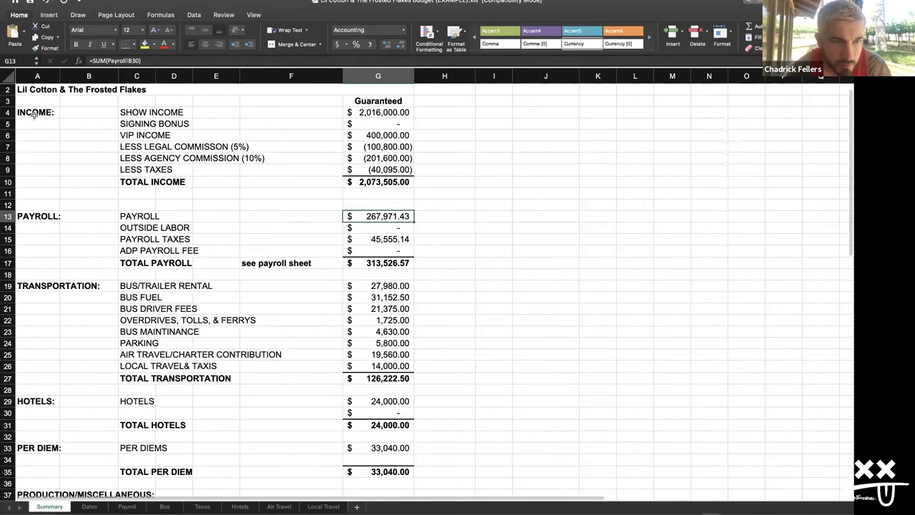
scroll(107, 336, "down", 1)
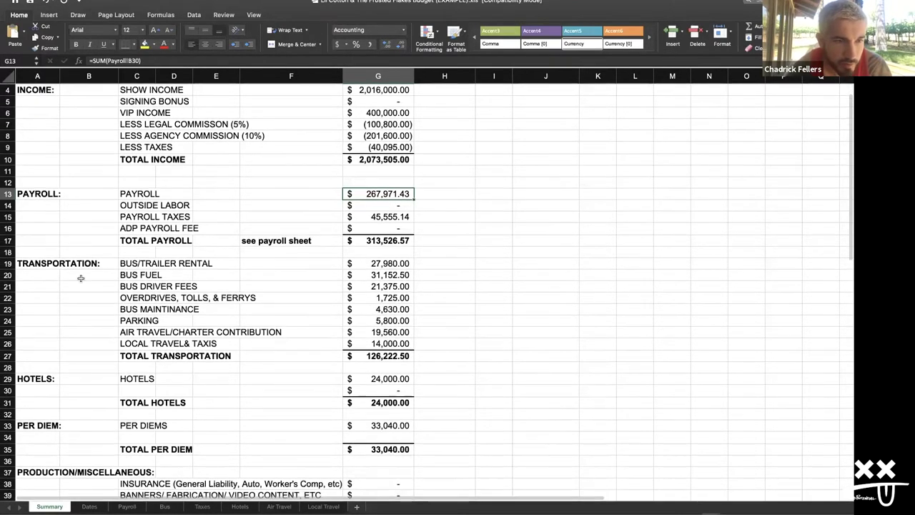
scroll(55, 212, "down", 2)
left_click(53, 226)
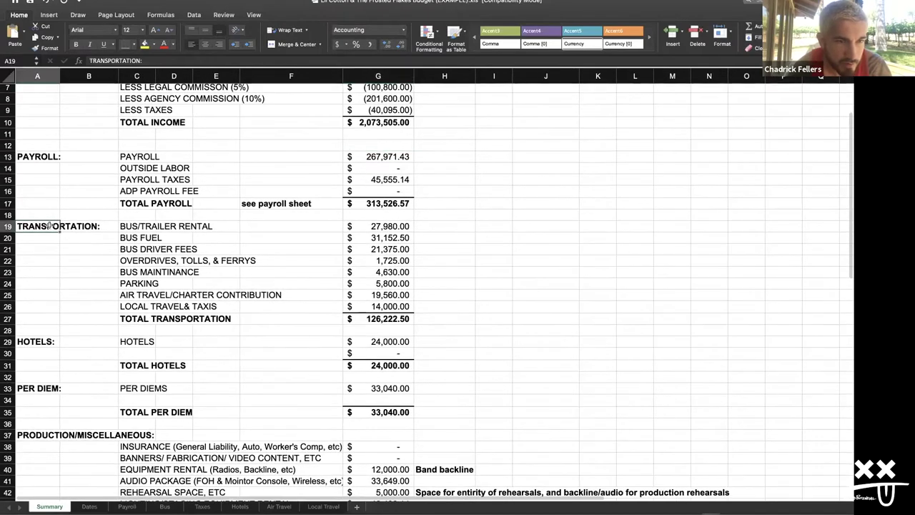
left_click(386, 318, "shift")
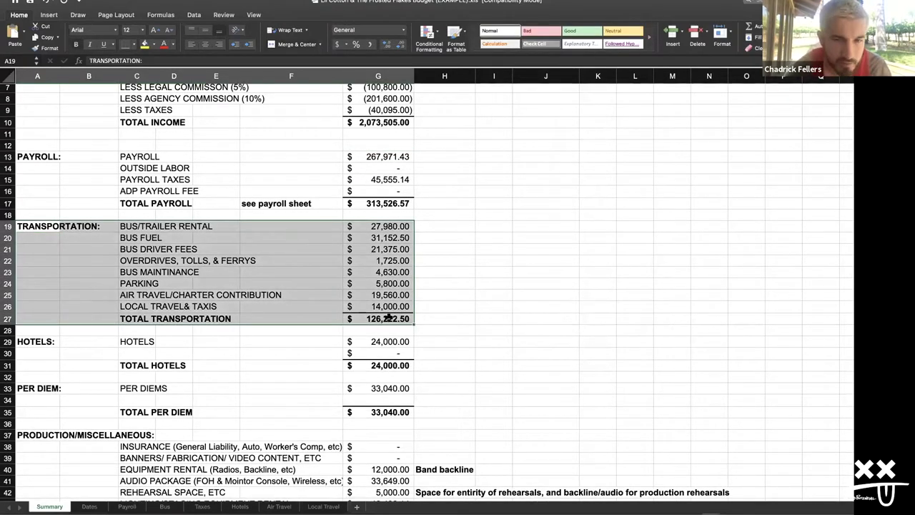
left_click(421, 321)
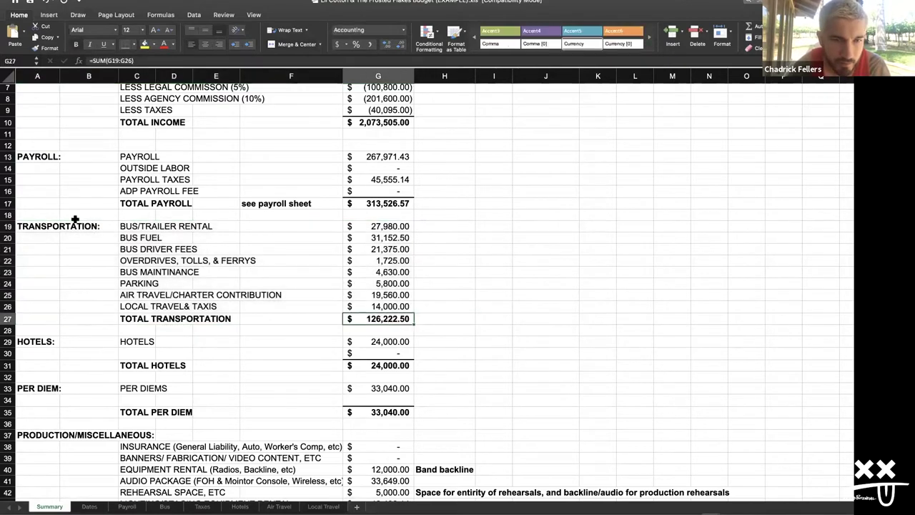
left_click(51, 225)
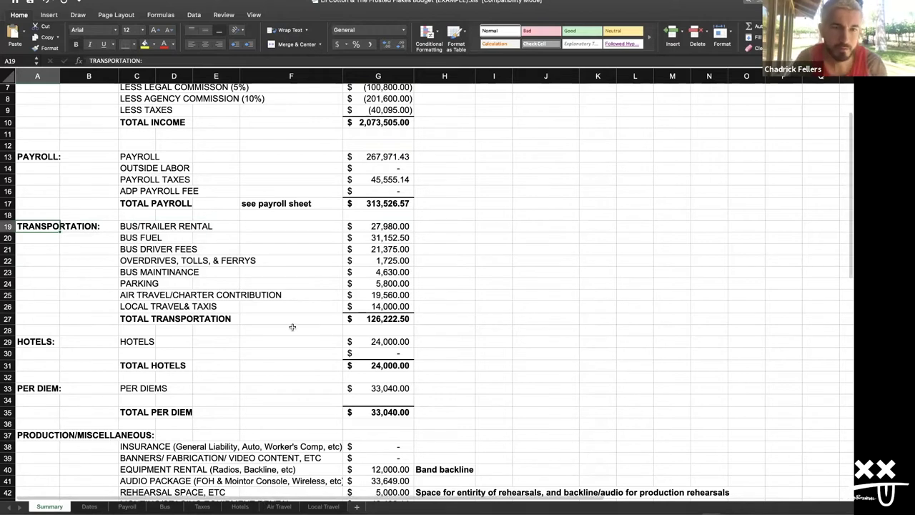
left_click(386, 319, "shift")
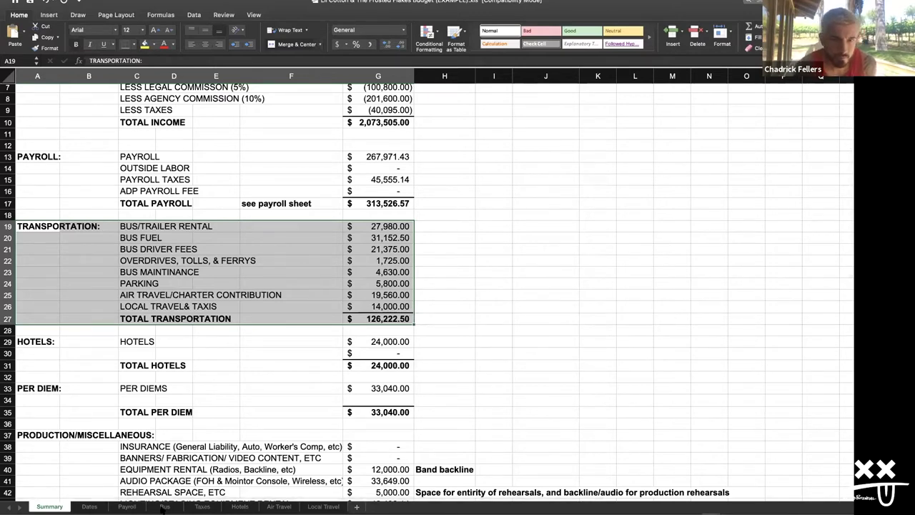
Step: Review the expense sections of the Bus sheet, from bus/trailer rental down to parking and the overall total
left_click(164, 506)
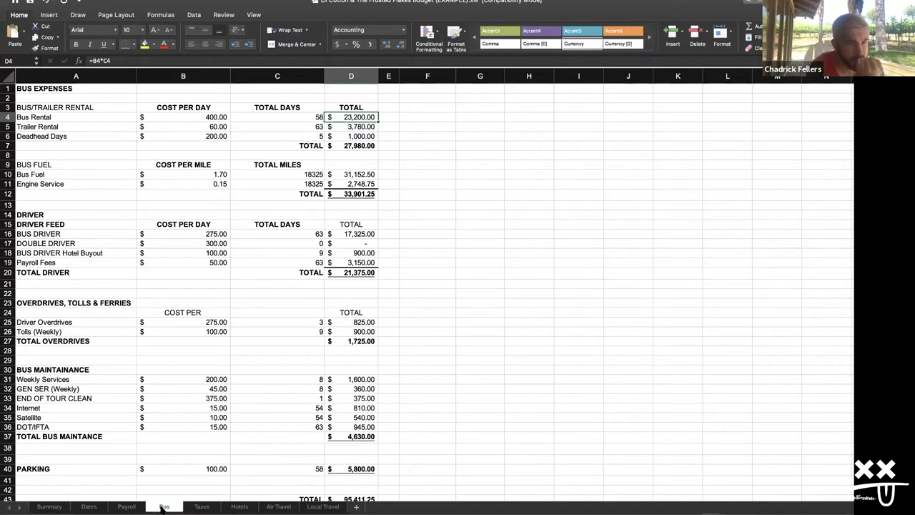
left_click(78, 117)
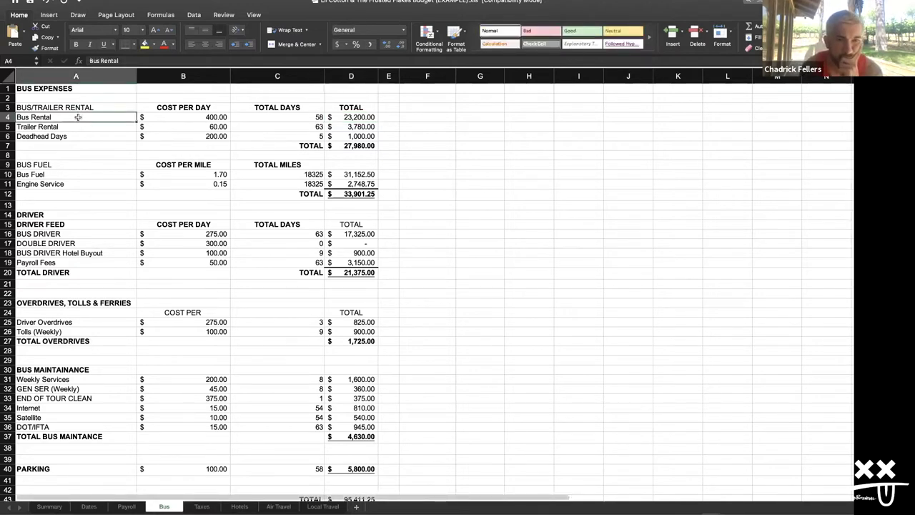
scroll(133, 306, "down", 7)
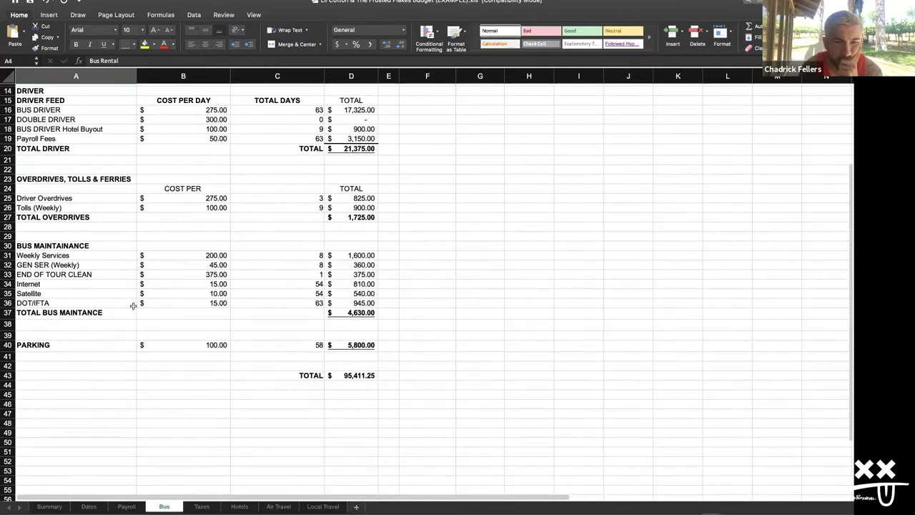
scroll(133, 305, "up", 7)
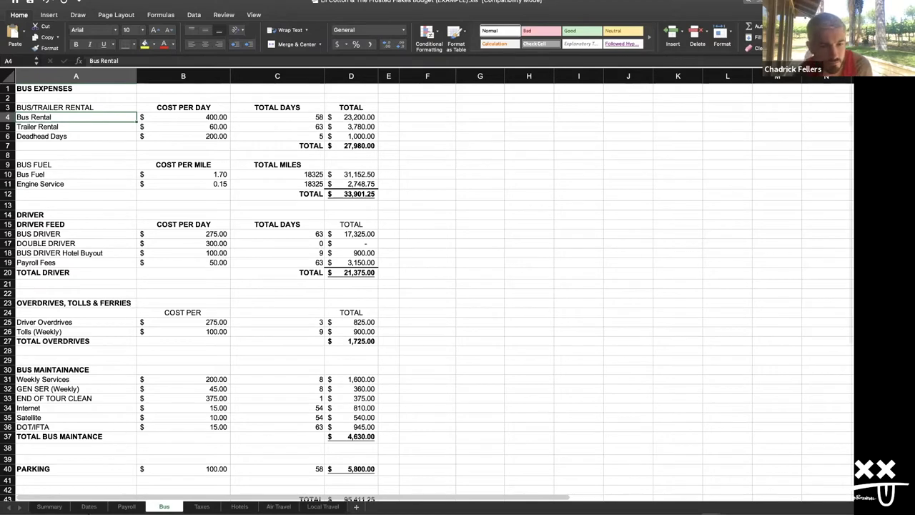
scroll(108, 380, "down", 5)
scroll(108, 400, "up", 5)
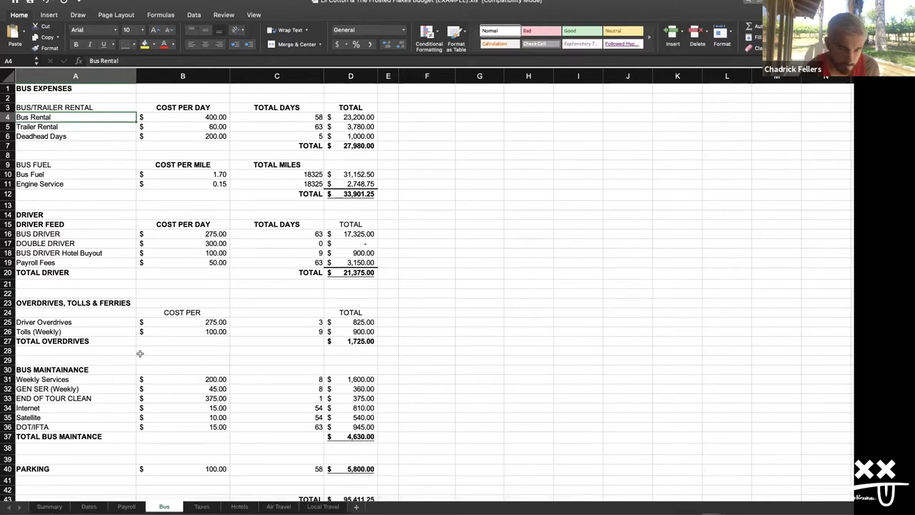
scroll(173, 316, "down", 1)
scroll(173, 317, "up", 1)
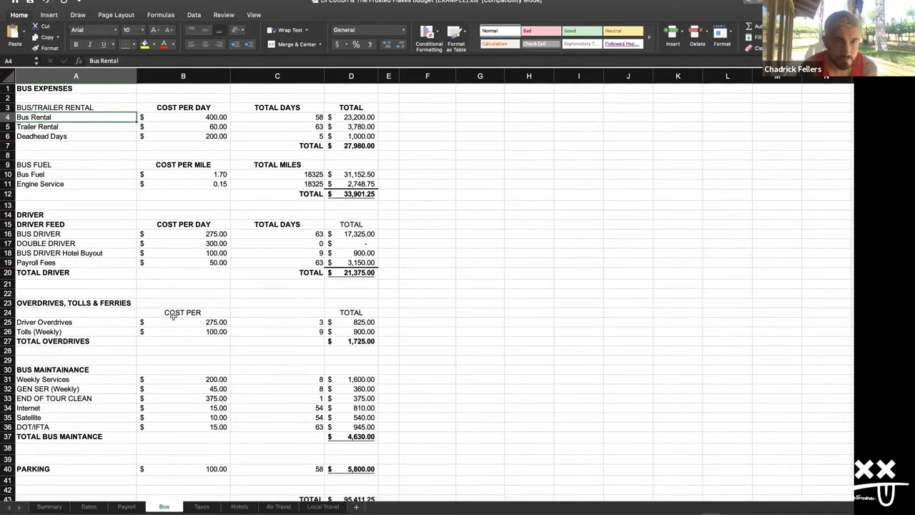
Step: Examine the Bus Rental cost per day and the Deadhead Days count and daily rate on the Bus sheet
left_click(216, 117, "shift")
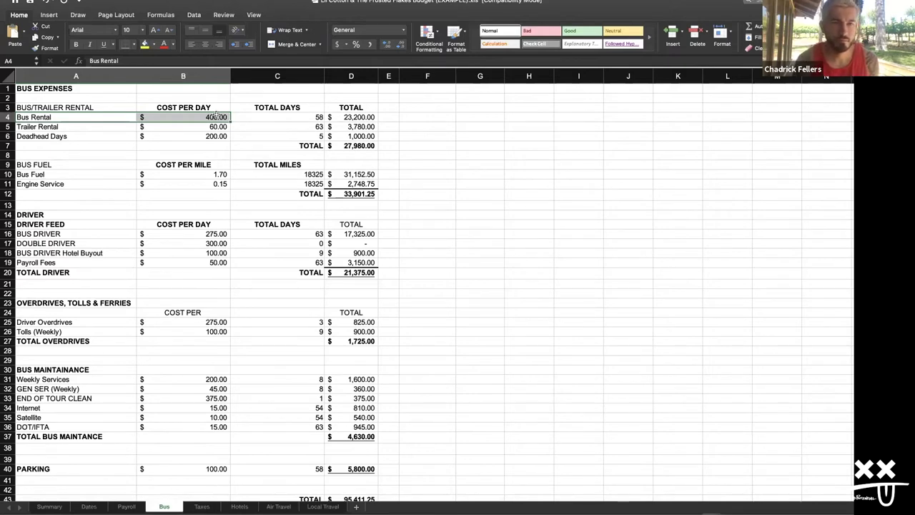
left_click(264, 136)
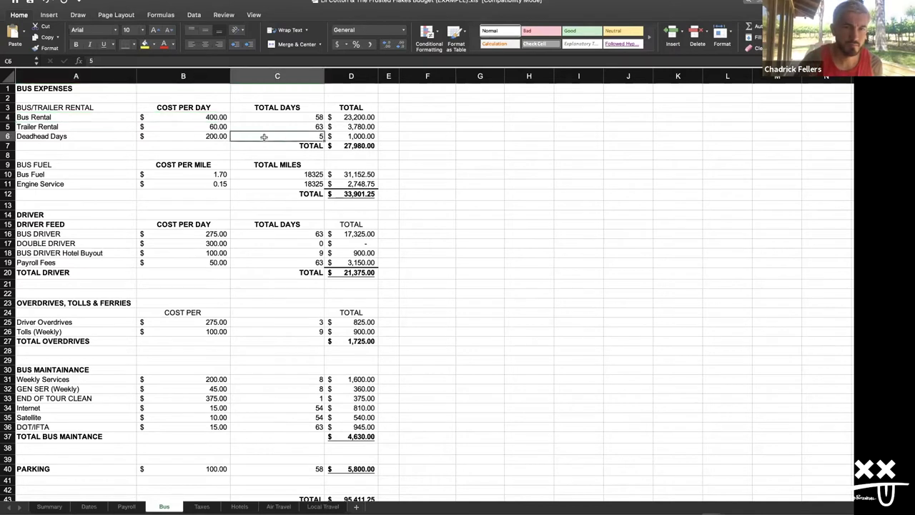
left_click(221, 138)
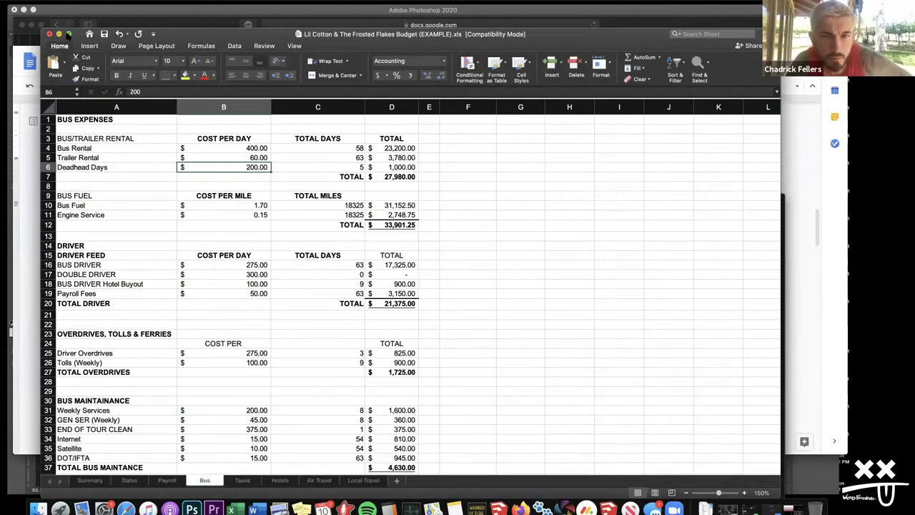
left_click(68, 34)
scroll(385, 295, "down", 1)
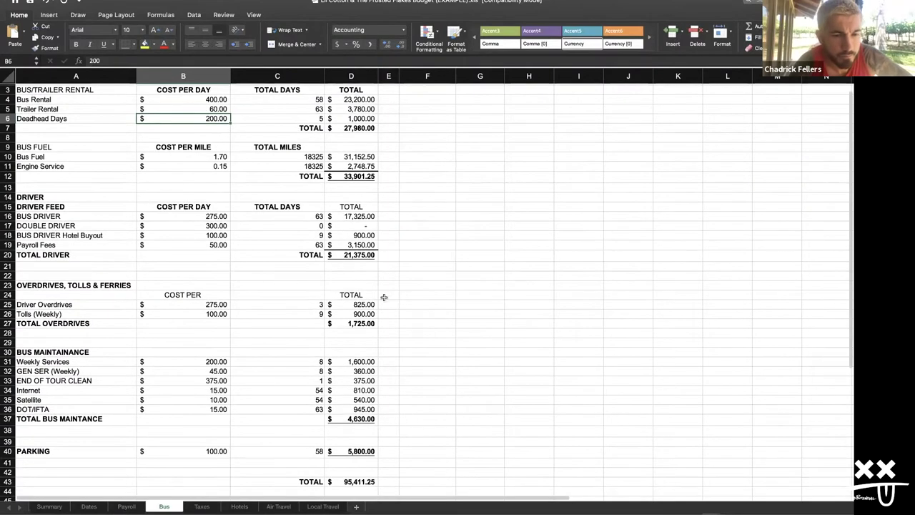
Step: Check the transportation lines on the Summary sheet and view the flight costs on the Air Travel sheet
left_click(61, 506)
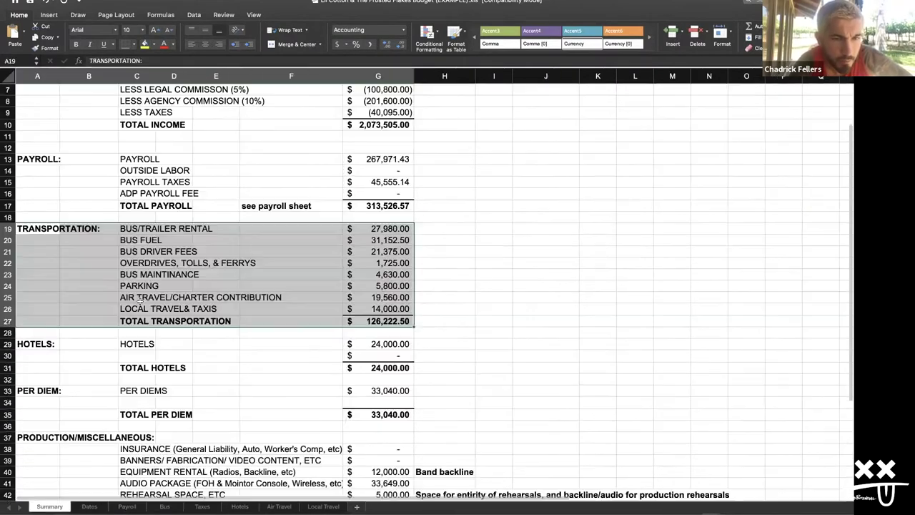
left_click(286, 507)
scroll(298, 293, "up", 1)
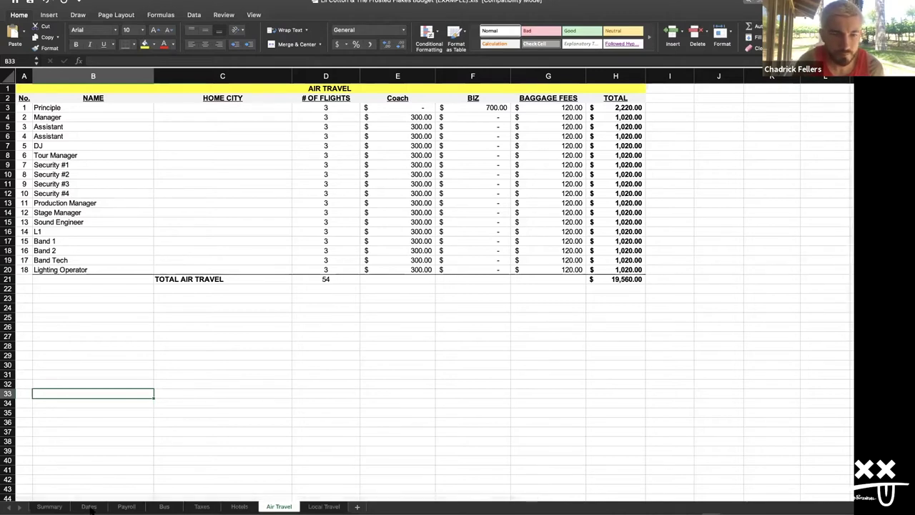
Step: Return to the Summary sheet and select the Local Travel & Taxis line in C26
left_click(55, 506)
left_click(132, 321)
left_click(138, 308)
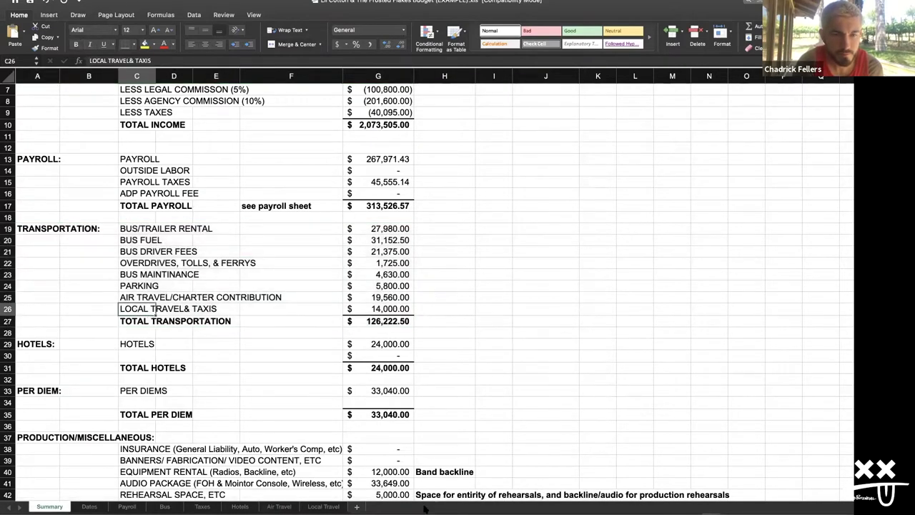
Step: Open the Local Travel sheet and examine the car service, Ubers, total local transportation and auto/van rental lines
left_click(323, 506)
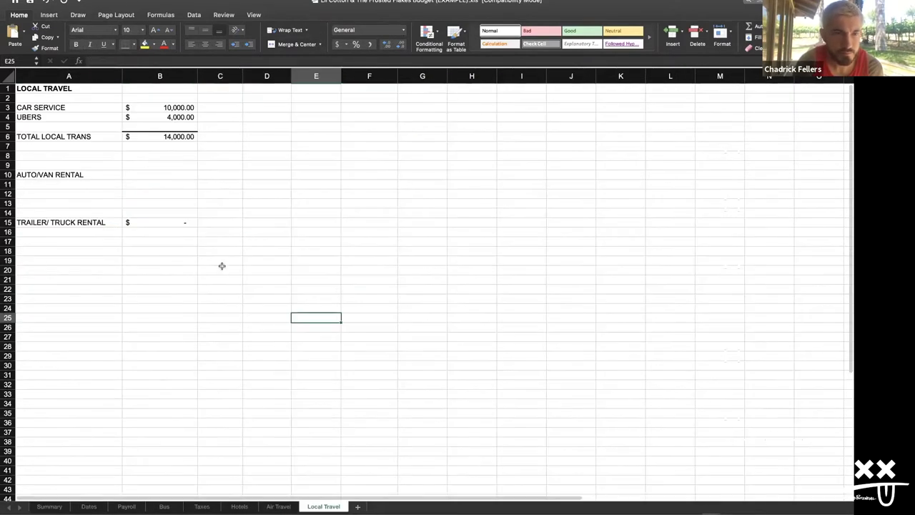
left_click(61, 107)
left_click(57, 117)
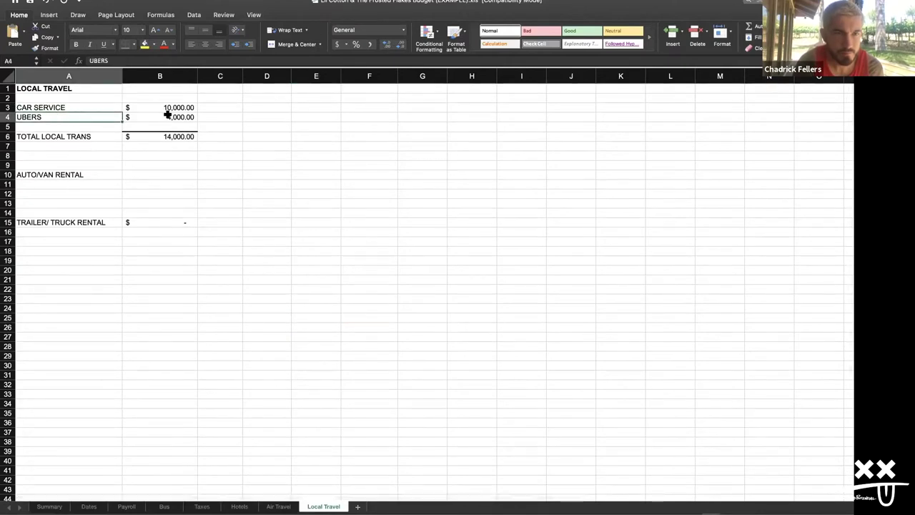
left_click(166, 117)
left_click(168, 108)
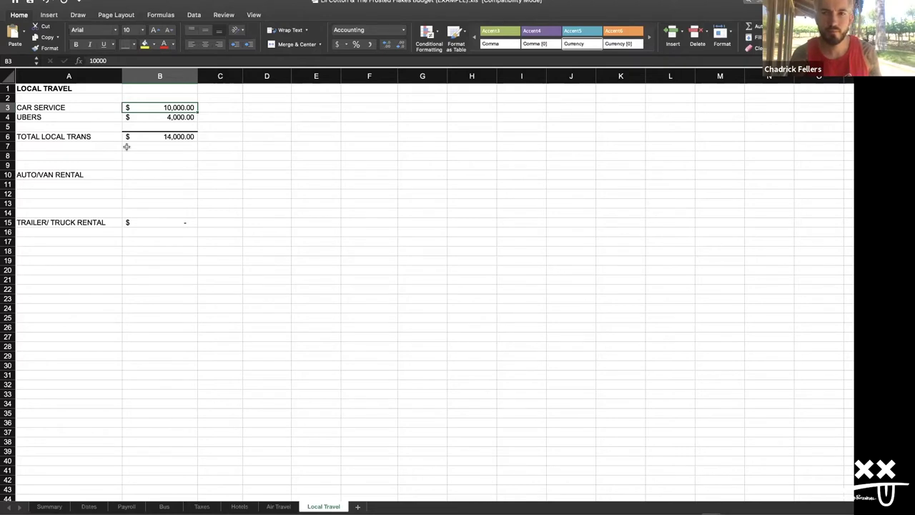
left_click(100, 173)
left_click(98, 137)
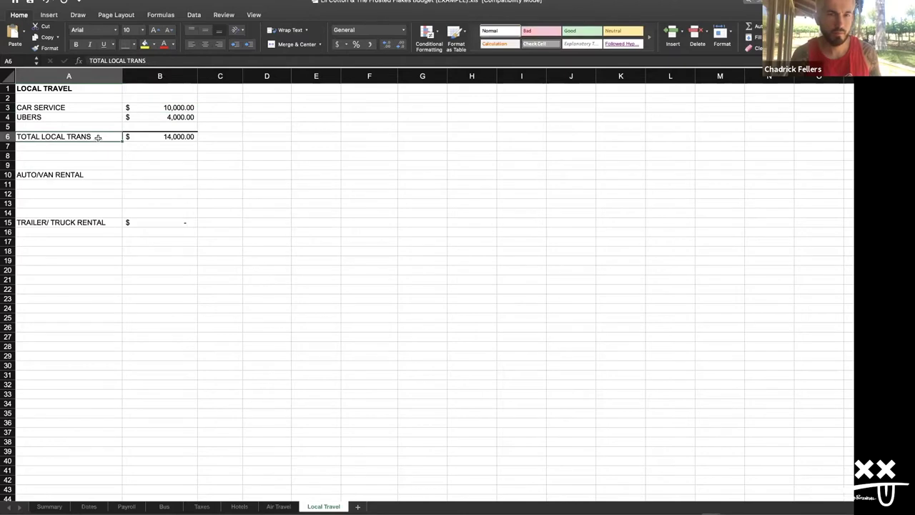
left_click(92, 173)
left_click(147, 175)
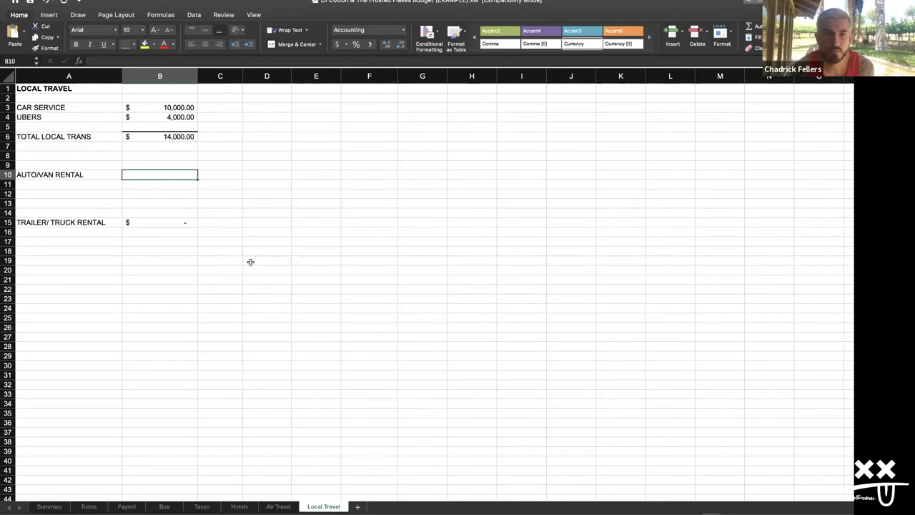
left_click(147, 184)
left_click(147, 176)
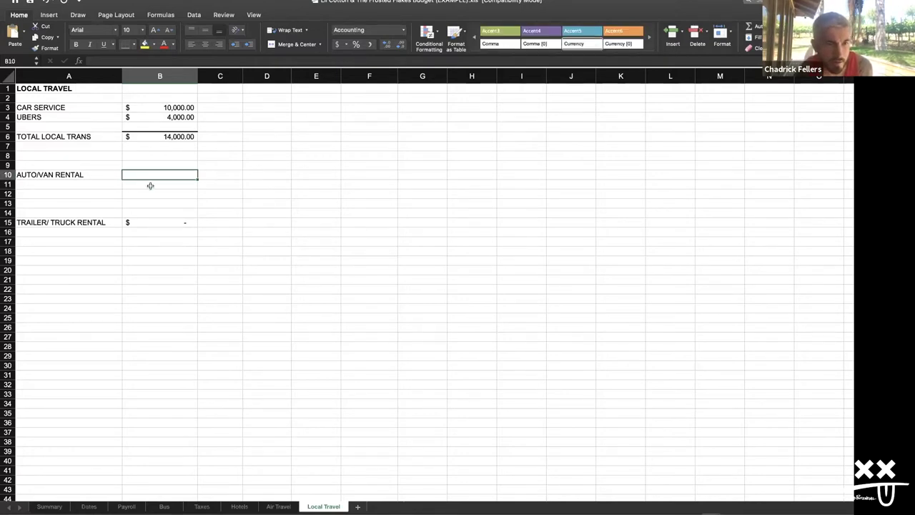
left_click(149, 184)
left_click(147, 176)
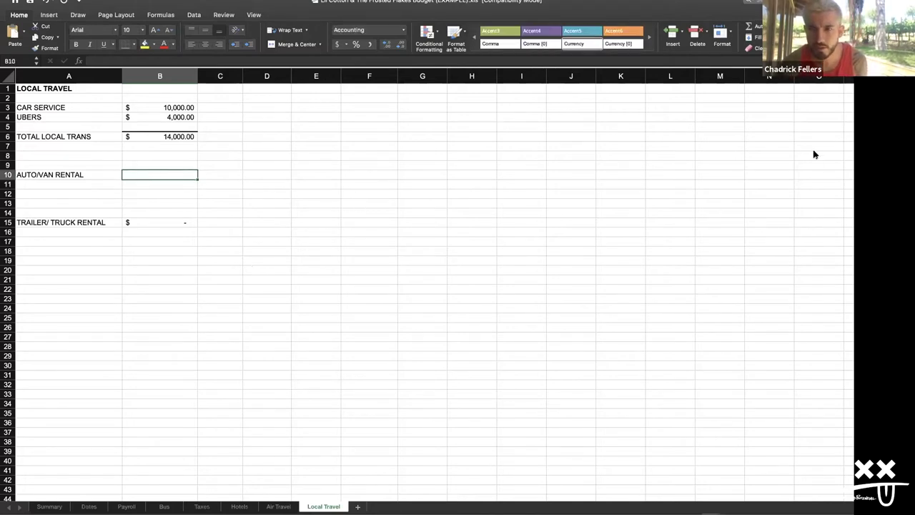
left_click(137, 185)
left_click(136, 176)
left_click(134, 185)
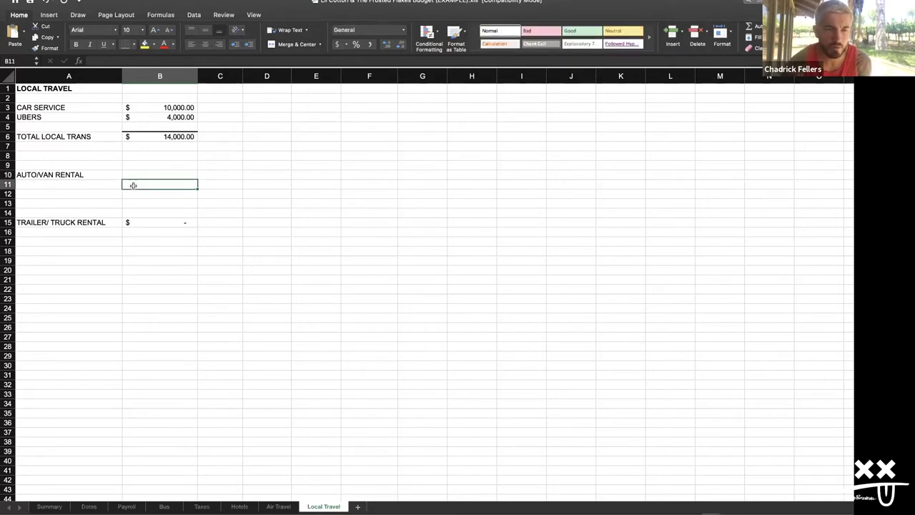
left_click(151, 175)
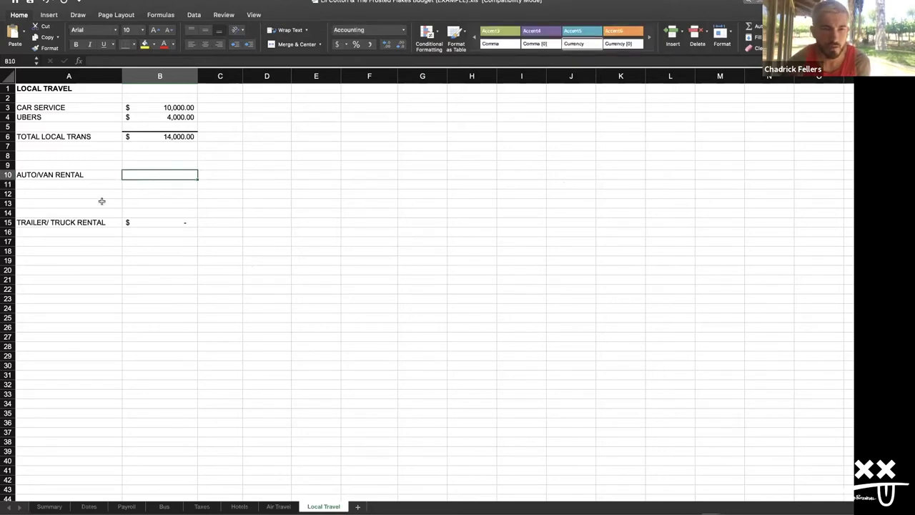
left_click(159, 183)
left_click(152, 176)
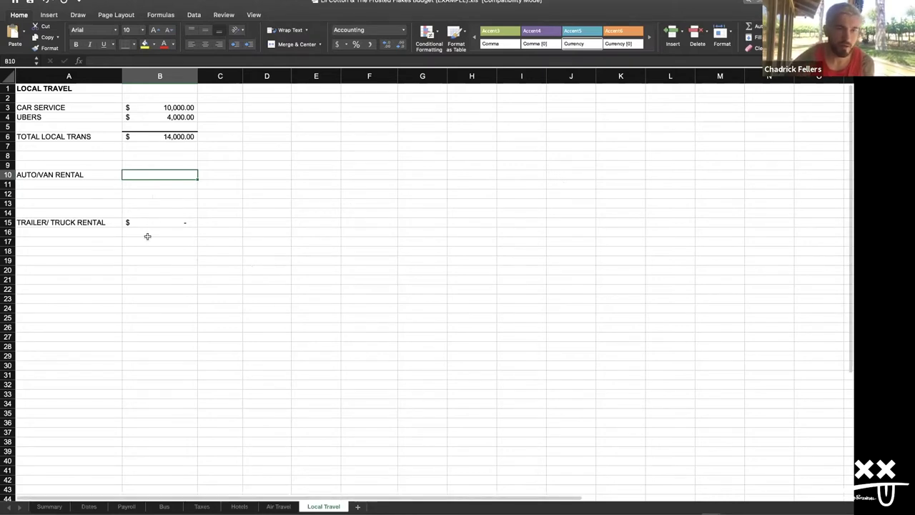
left_click(163, 506)
left_click(323, 506)
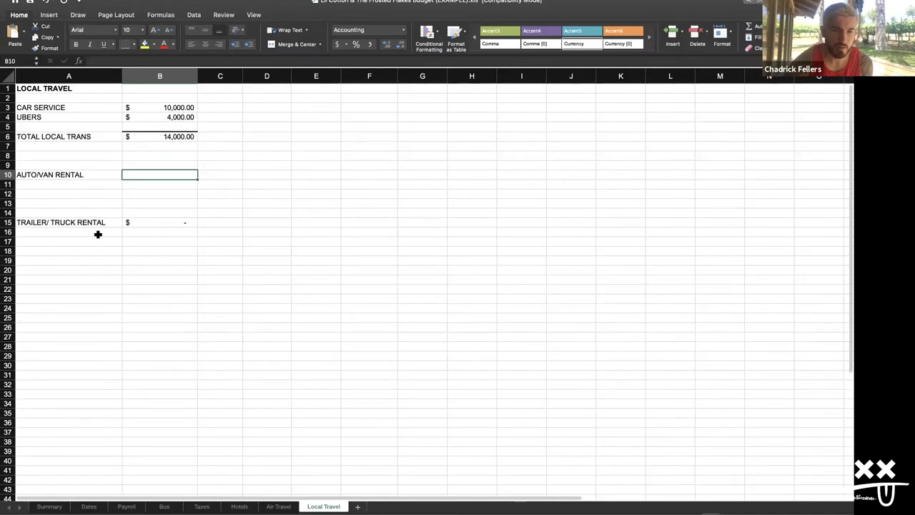
Step: Return to the Summary sheet and select the Hotels section heading in A29
left_click(51, 506)
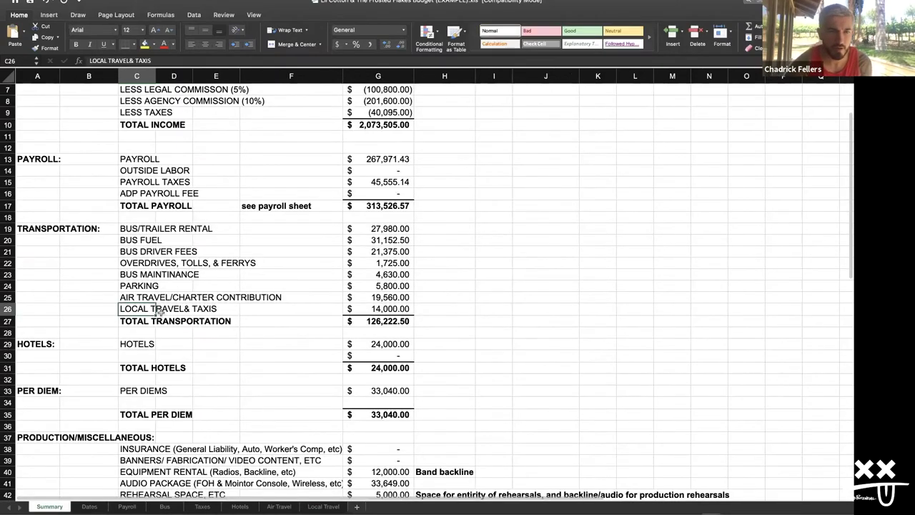
scroll(161, 312, "down", 6)
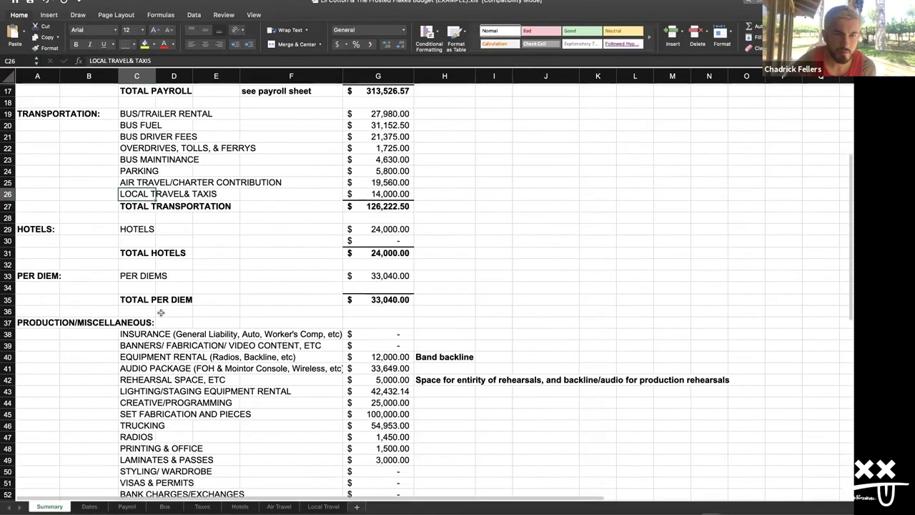
left_click(39, 215)
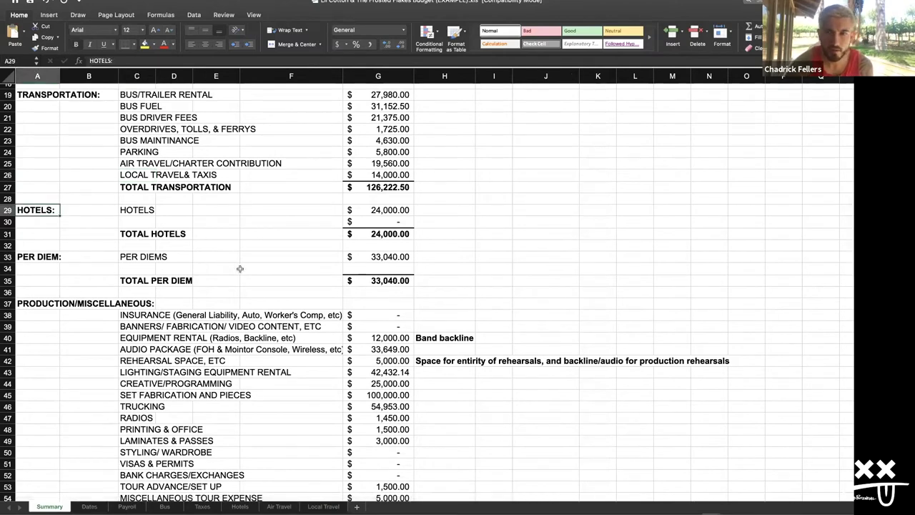
left_click(146, 212)
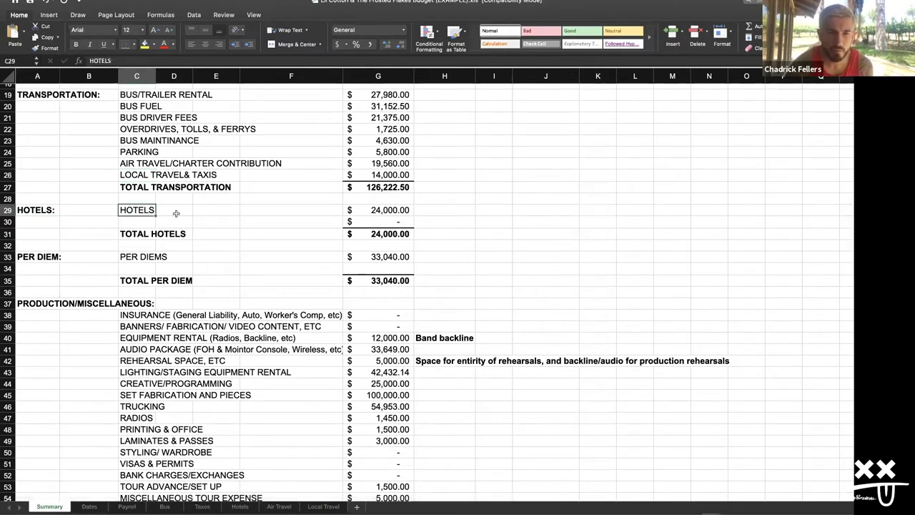
left_click(44, 211)
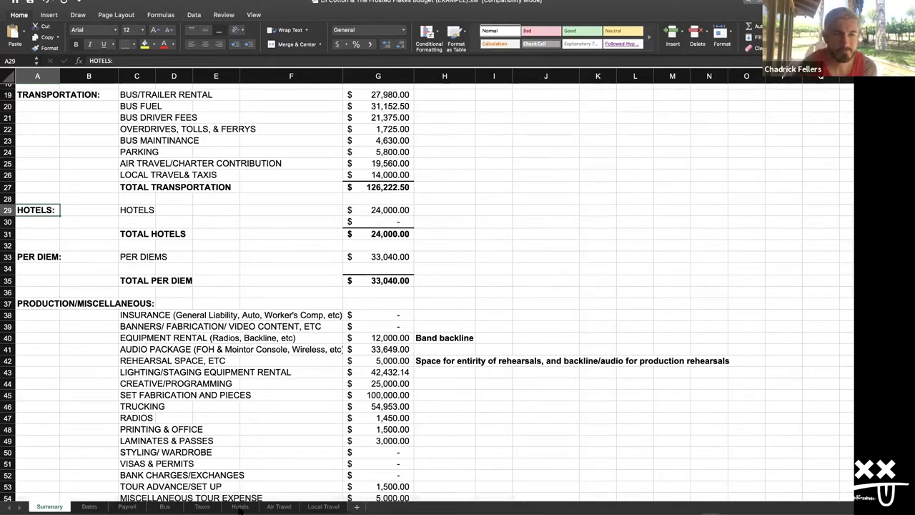
Step: Open the Hotels sheet and review the room counts, room prices and totals across the tour dates
left_click(240, 506)
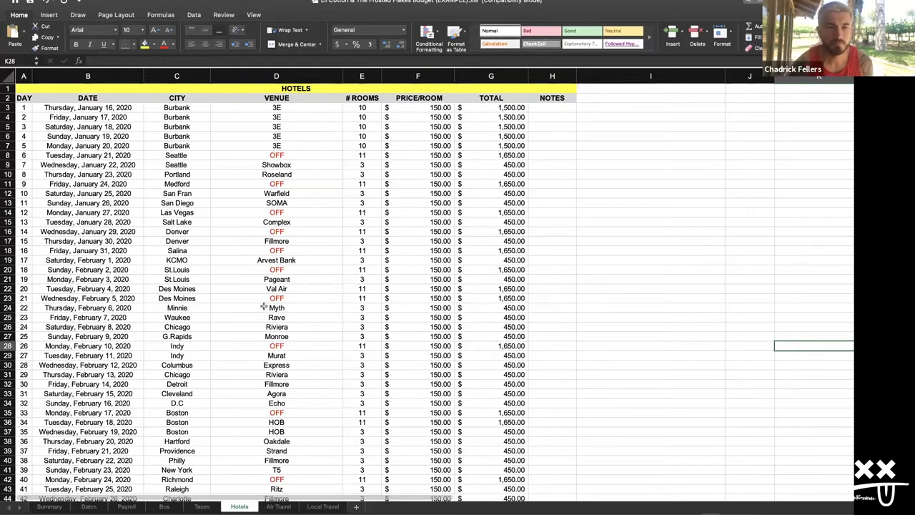
scroll(93, 274, "down", 6)
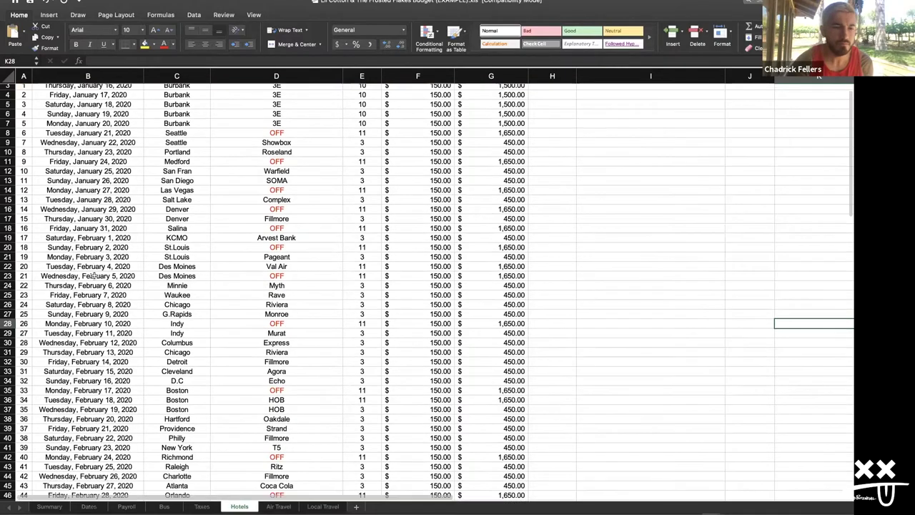
scroll(94, 276, "down", 7)
scroll(94, 276, "up", 12)
scroll(94, 276, "down", 3)
scroll(93, 277, "down", 10)
scroll(94, 275, "up", 6)
scroll(94, 276, "up", 13)
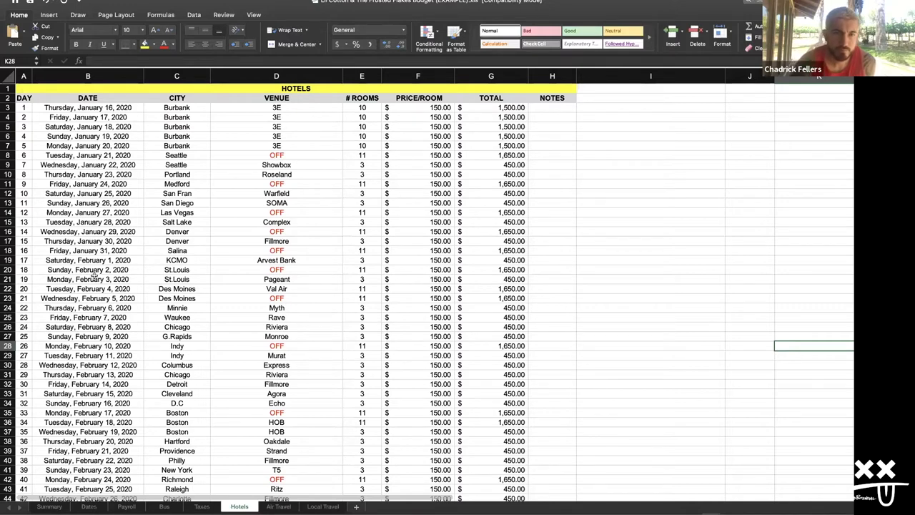
Step: Select the city, venue and room count of the Seattle Showbox night in C9:E9 and review the nights below
left_click(171, 165)
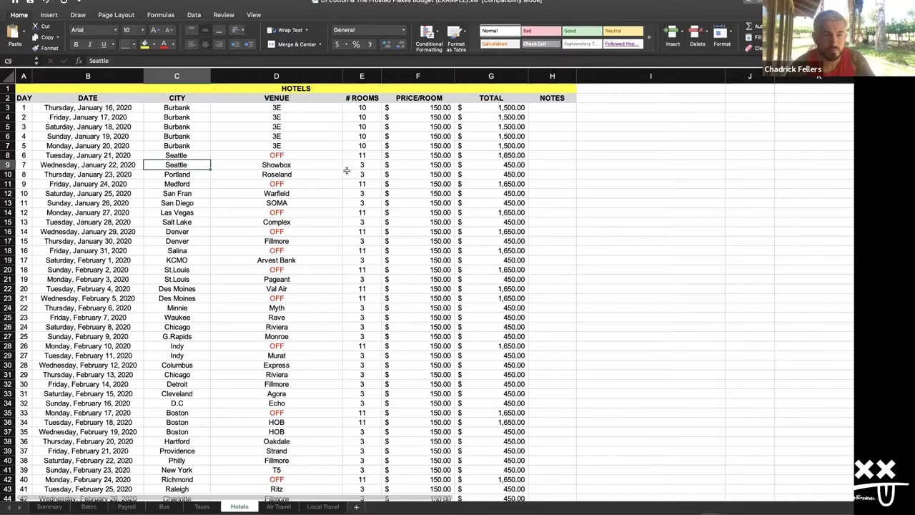
left_click(370, 165, "shift")
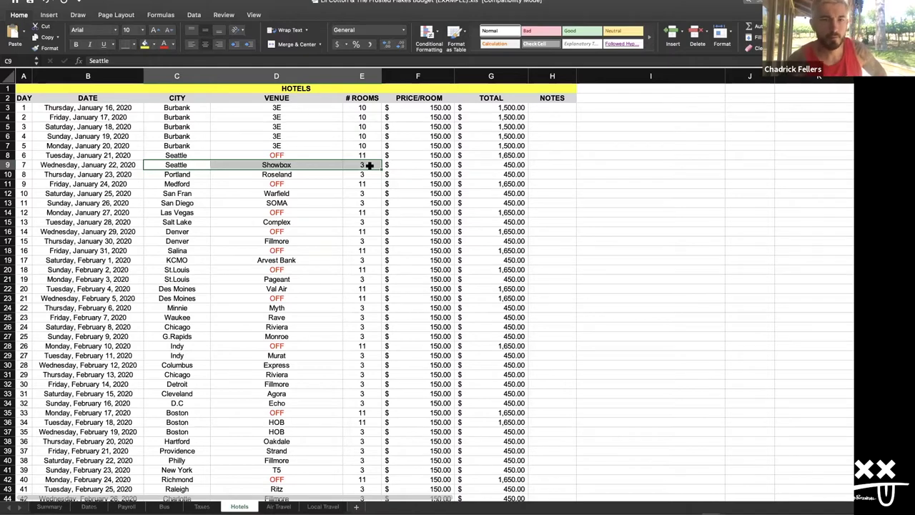
scroll(331, 273, "down", 6)
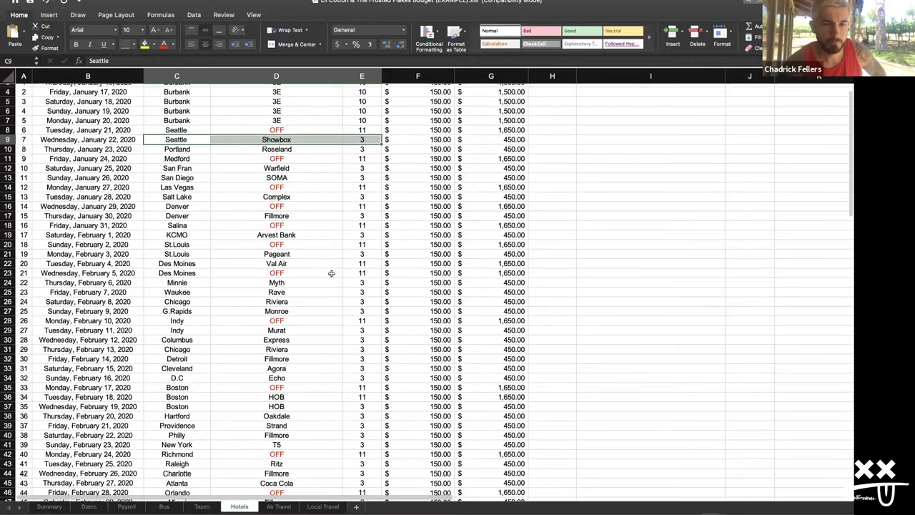
scroll(331, 273, "down", 6)
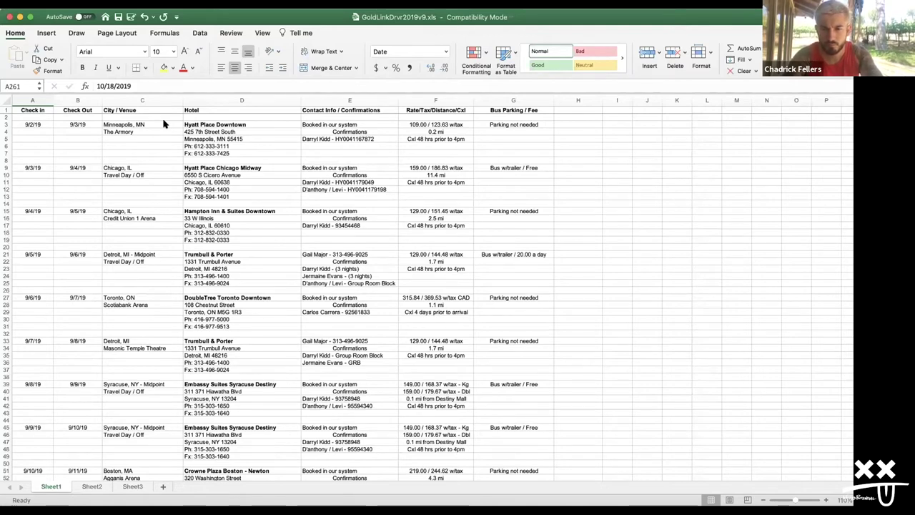
Step: In the GoldLinkDrvr2019v9.xls hotel list, examine the first check-in date and the venue entries of the first three stays
left_click(29, 124)
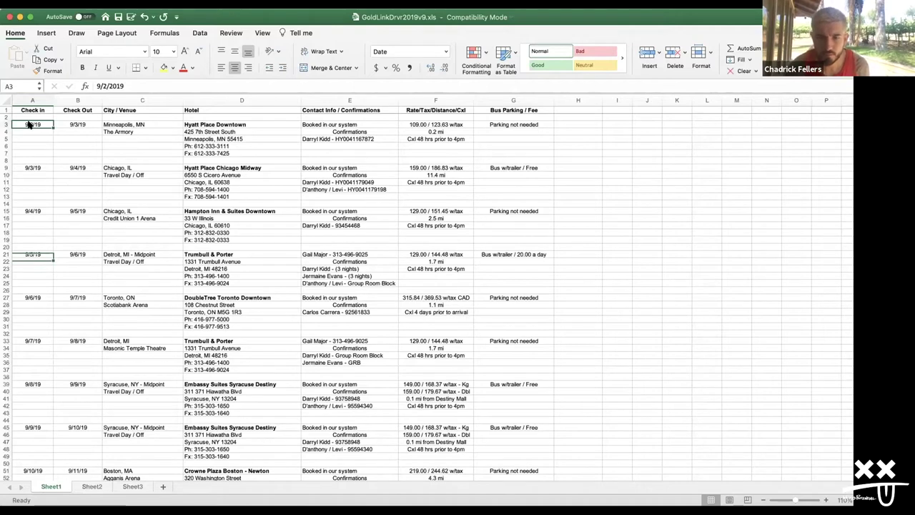
left_click(103, 145)
left_click(124, 131)
left_click(142, 176)
left_click(147, 218)
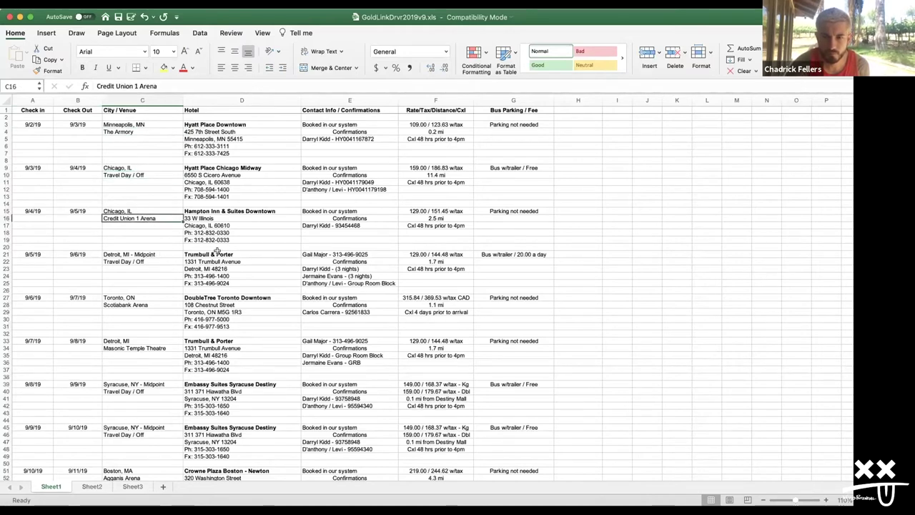
Step: Review the hotel list from the Chicago stays down to the final Houston bookings
scroll(247, 282, "down", 15)
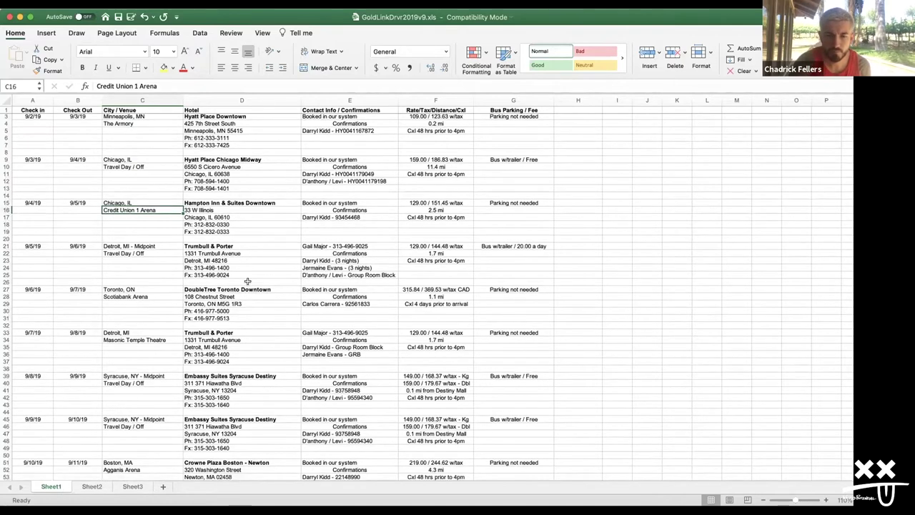
scroll(247, 282, "down", 20)
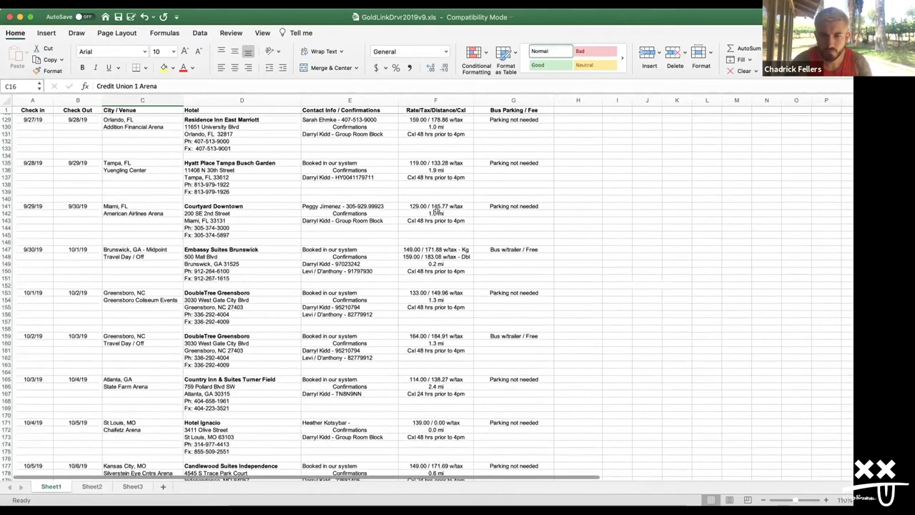
scroll(443, 214, "down", 9)
scroll(318, 211, "down", 5)
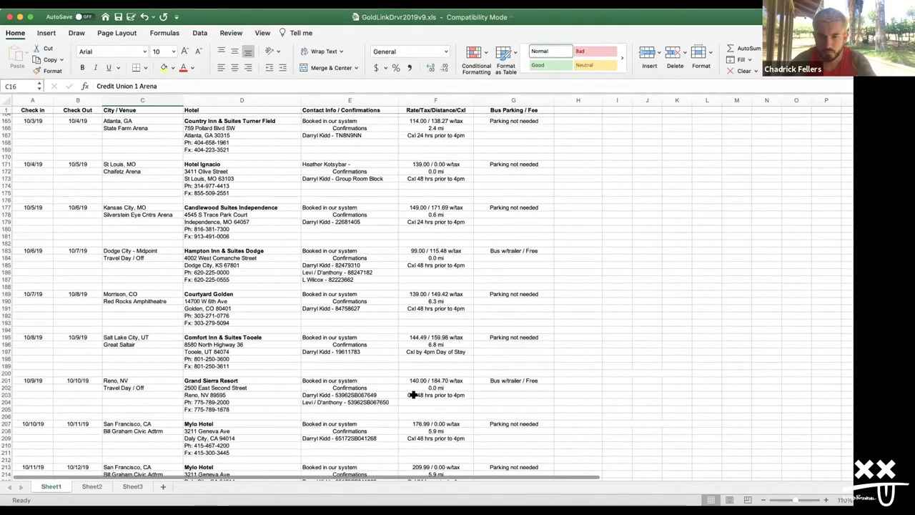
scroll(413, 394, "down", 1)
scroll(413, 394, "down", 10)
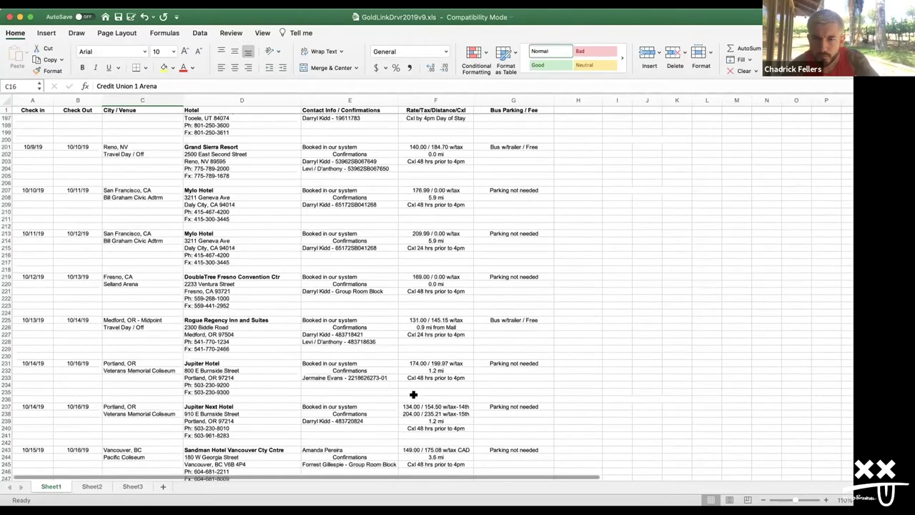
scroll(414, 394, "down", 10)
scroll(336, 258, "down", 20)
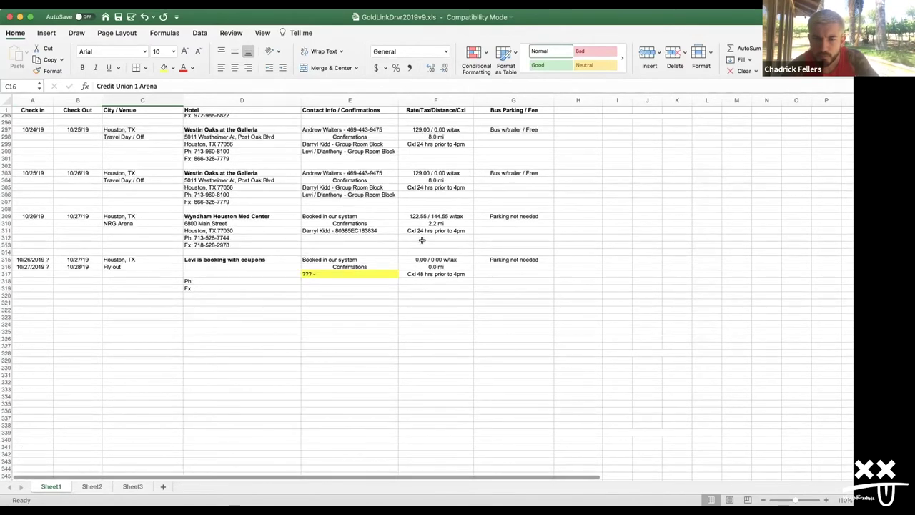
Step: Check the rate and tax entries for the 10/25/19 Houston stay in F303 and the 10/21/19 El Paso stay in F279
scroll(422, 240, "up", 3)
left_click(456, 241)
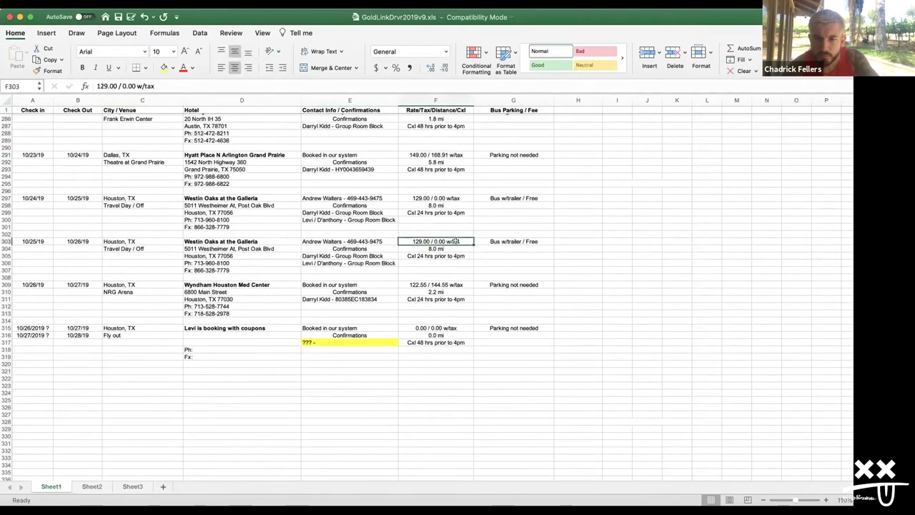
scroll(429, 250, "up", 5)
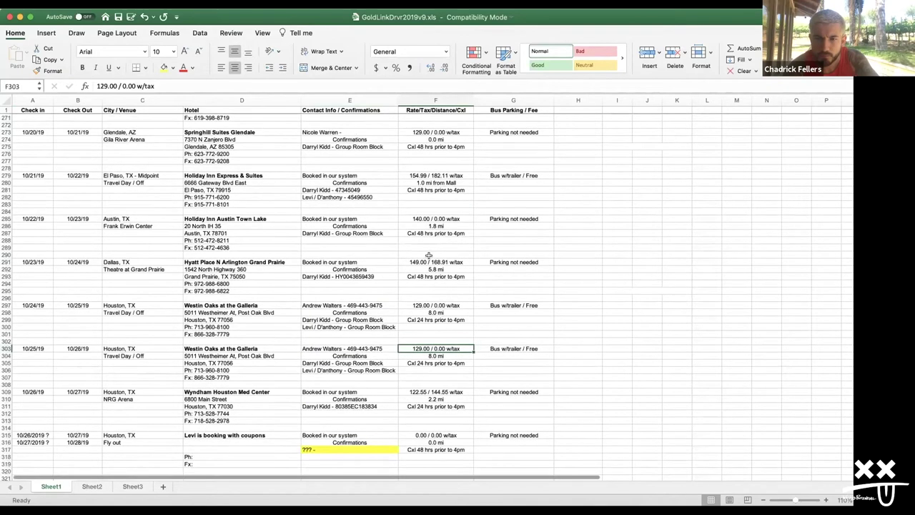
left_click(412, 175)
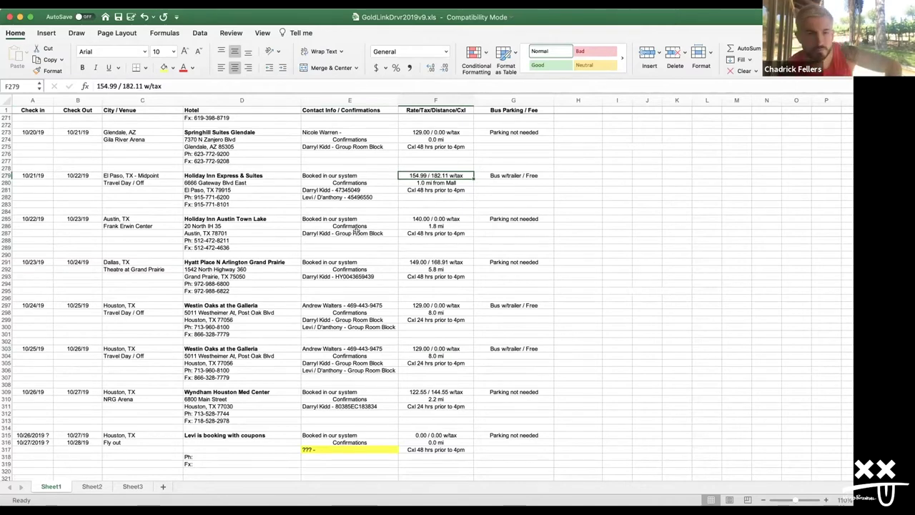
scroll(355, 230, "up", 2)
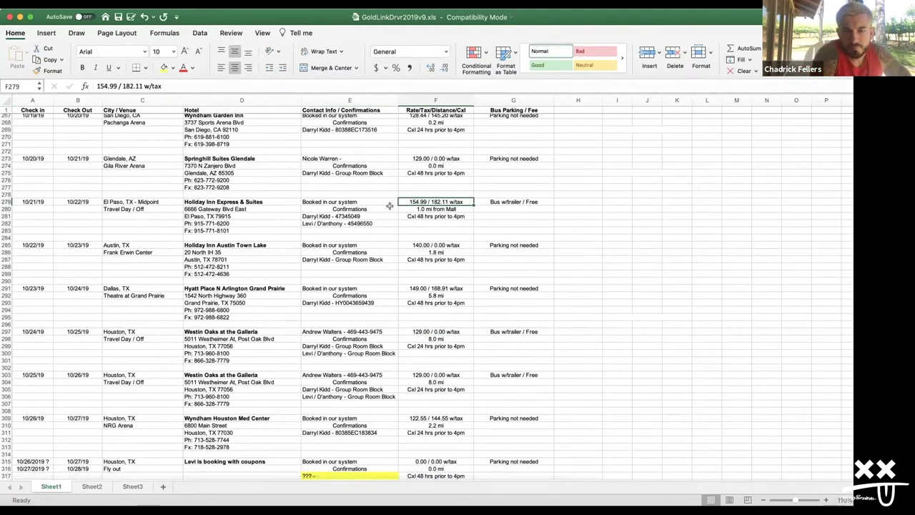
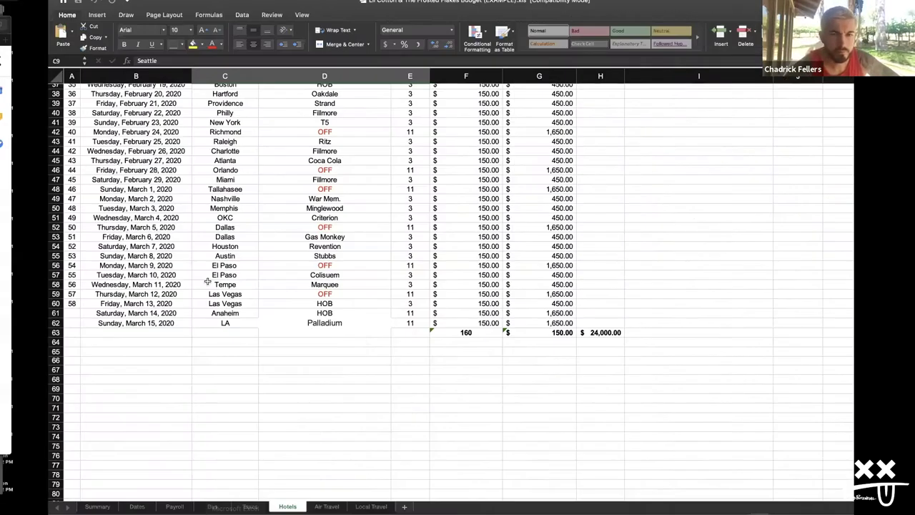
Step: Check the final nights and totals on the Hotels sheet, and select the TOTAL HOTELS amount in G31 of the Summary sheet
scroll(307, 429, "up", 6)
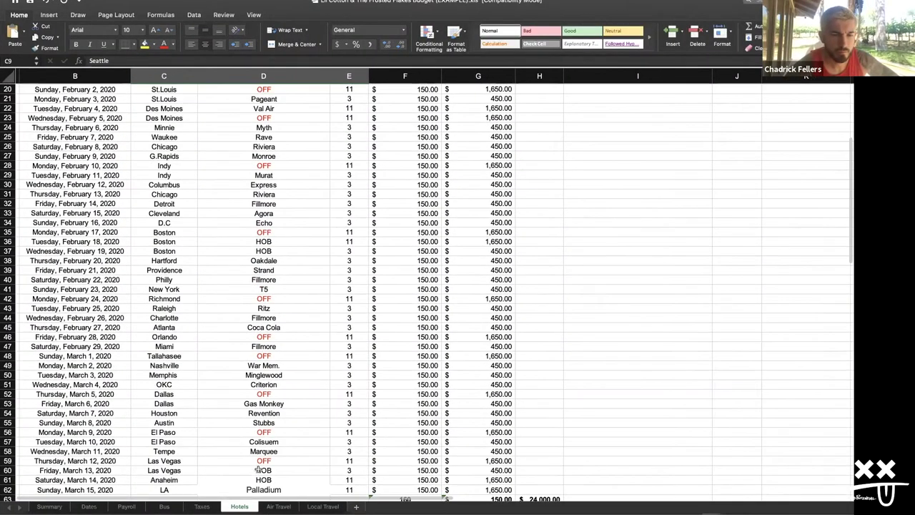
scroll(259, 468, "down", 2)
scroll(259, 468, "left", 1)
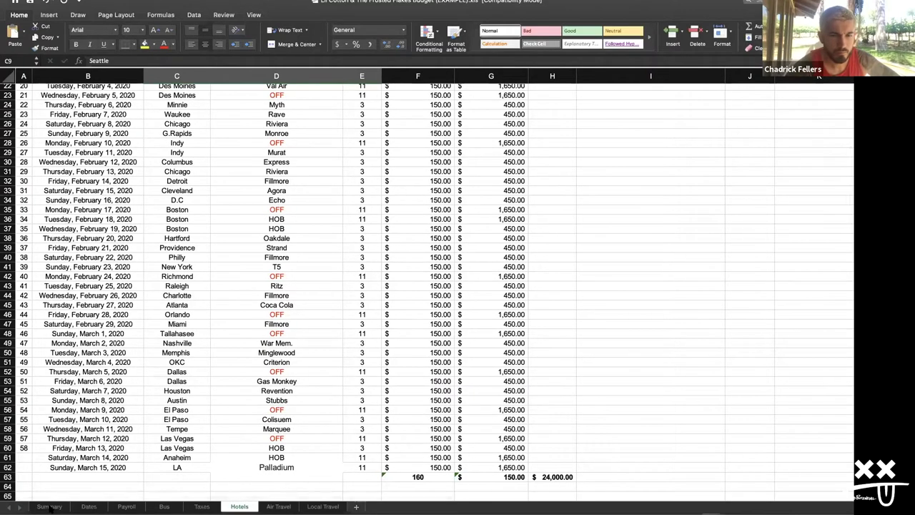
left_click(49, 506)
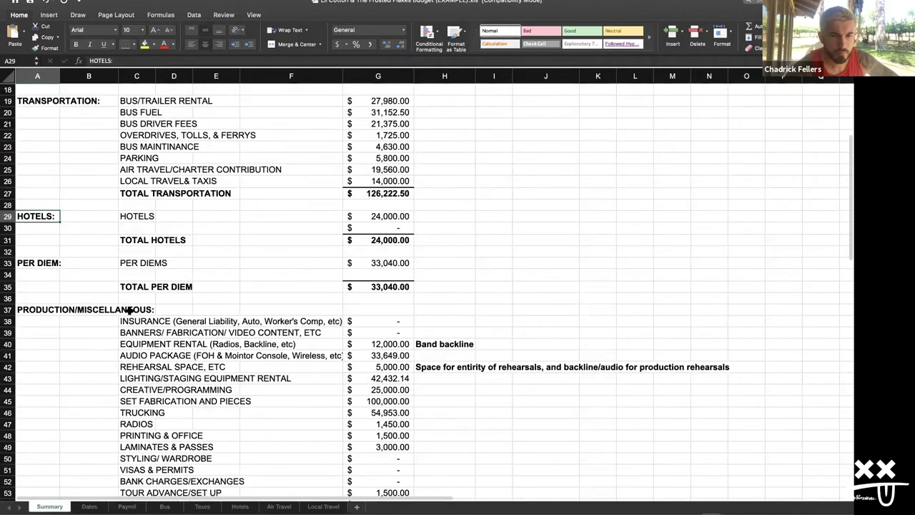
left_click(394, 236)
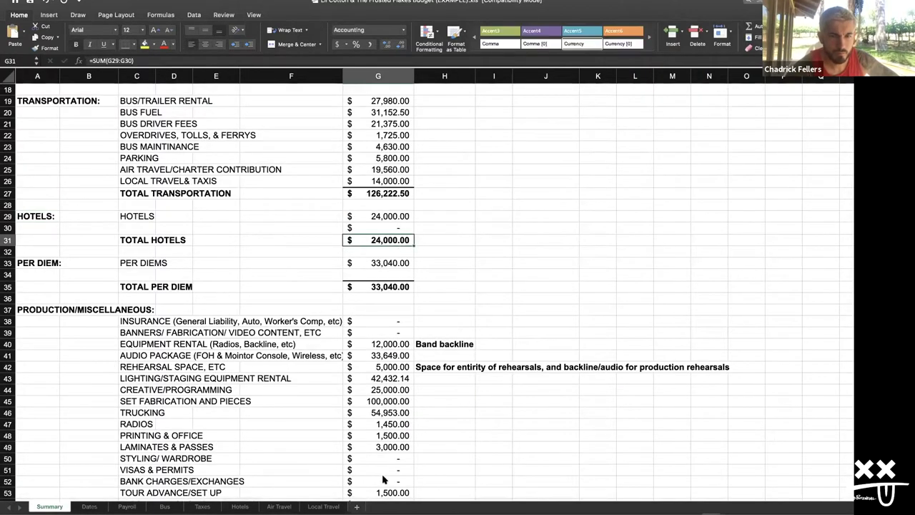
Step: Select the grand total in H63 of the Hotels sheet and review the nightly rows from Burbank through LA
left_click(241, 505)
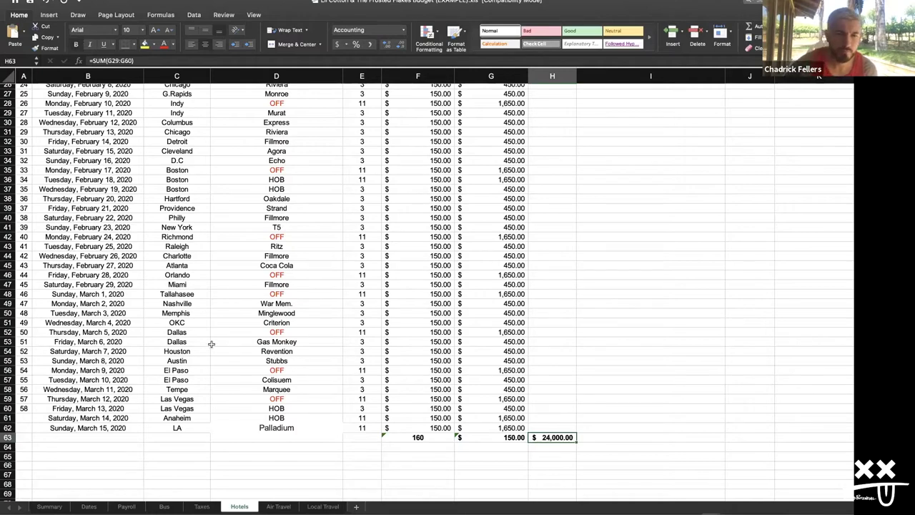
scroll(211, 344, "up", 4)
scroll(211, 344, "up", 10)
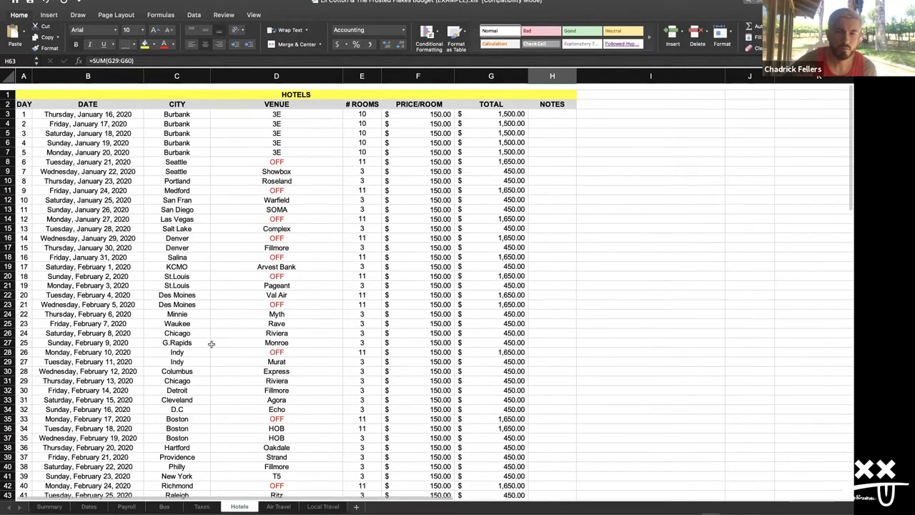
scroll(211, 343, "down", 15)
scroll(211, 344, "up", 15)
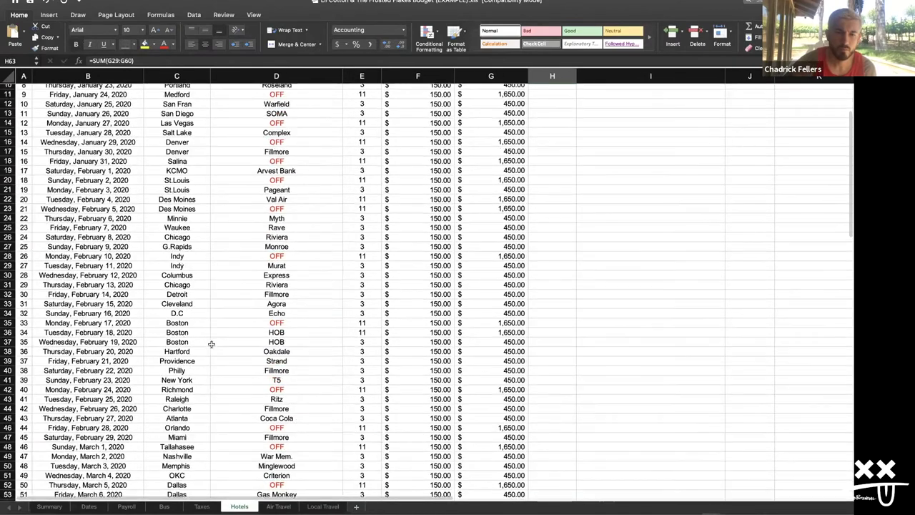
scroll(211, 343, "down", 11)
scroll(211, 343, "up", 3)
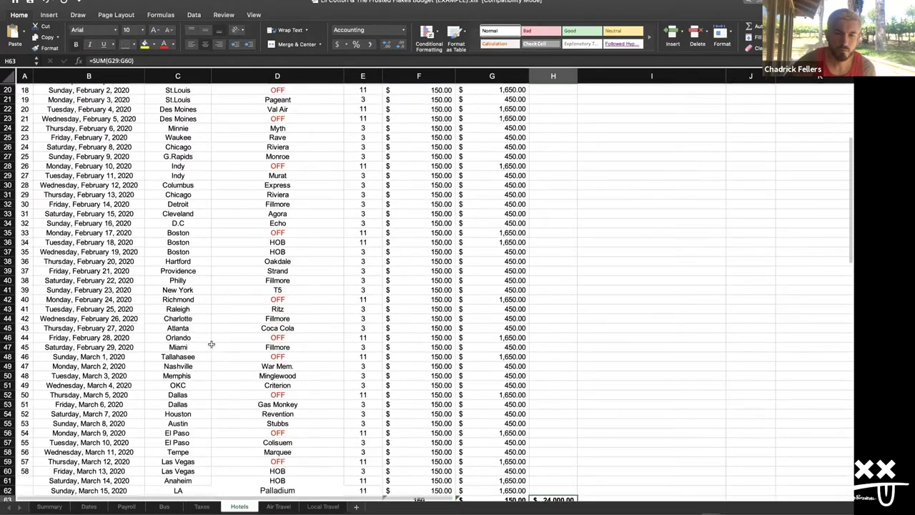
scroll(211, 344, "down", 1)
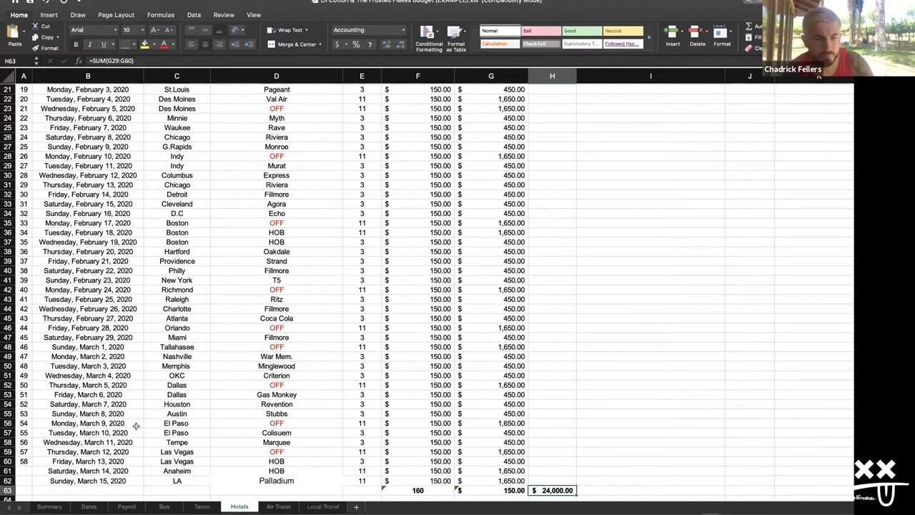
Step: Locate the TOTAL HOTELS label in C31 of the Summary sheet and return to the Hotels sheet
left_click(49, 506)
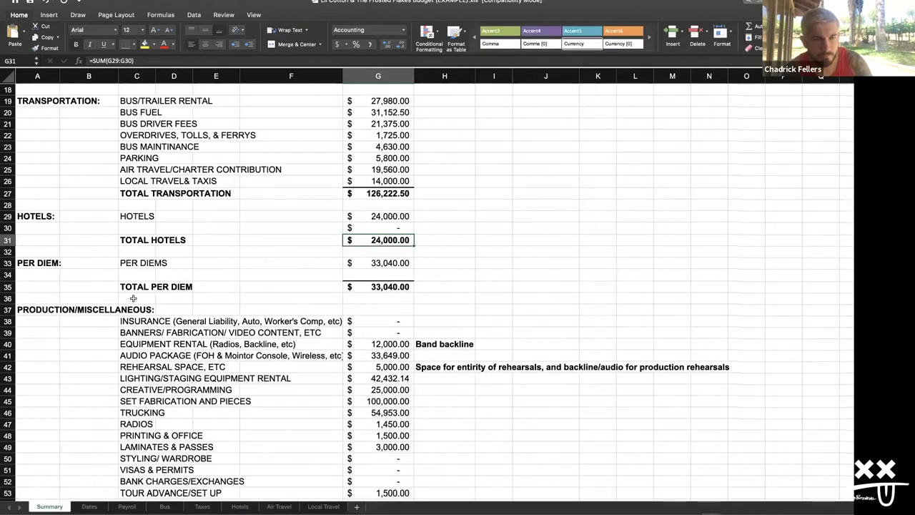
scroll(133, 298, "up", 3)
scroll(121, 280, "down", 2)
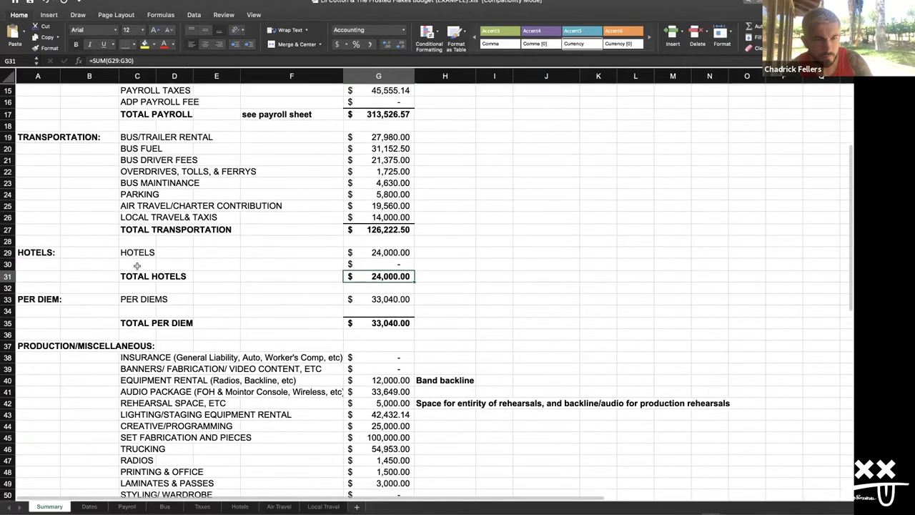
left_click(151, 267)
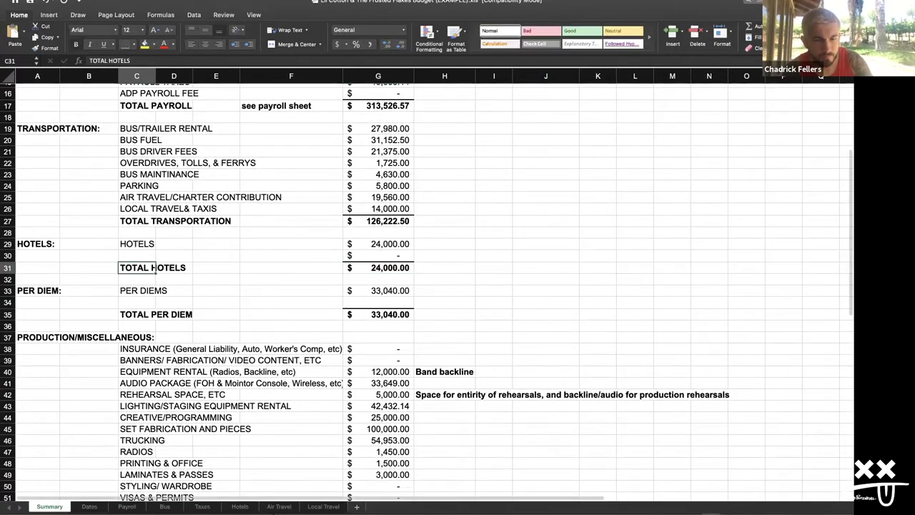
left_click(240, 506)
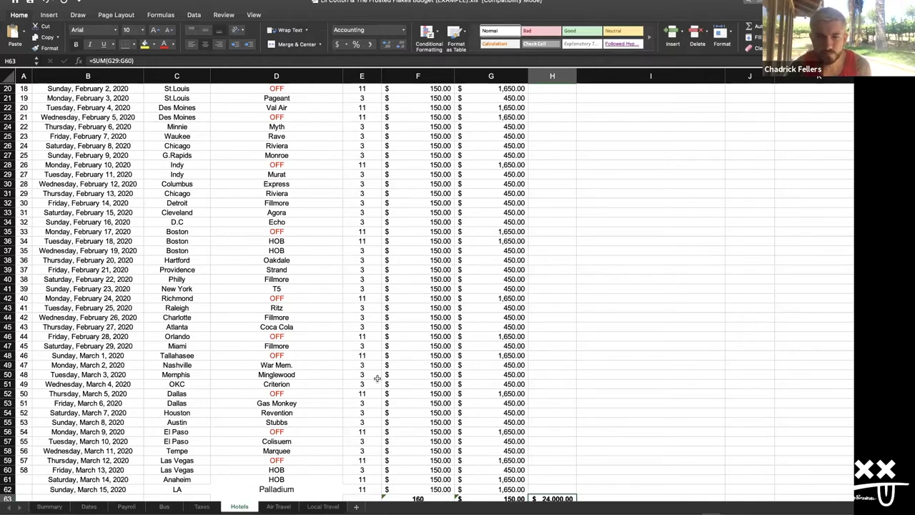
Step: Look over the expense sections of the Bus sheet and go back to the Hotels sheet
left_click(164, 506)
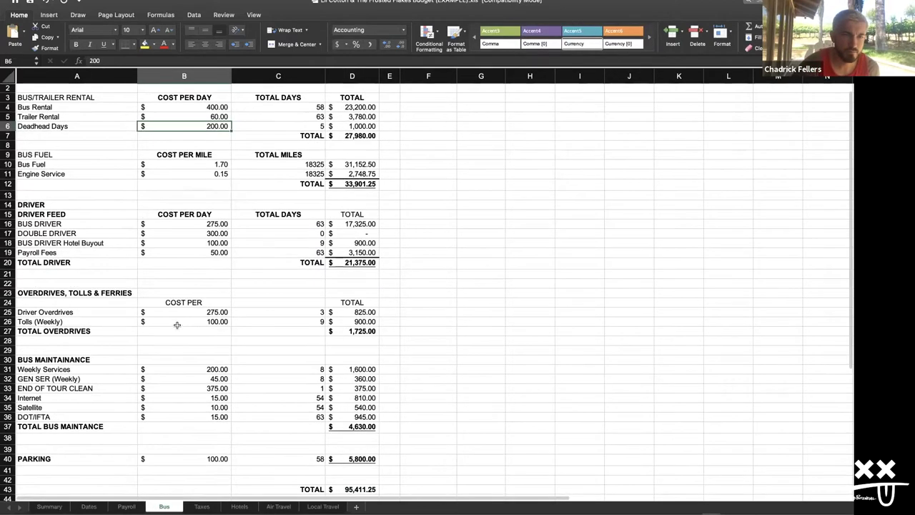
scroll(177, 325, "up", 1)
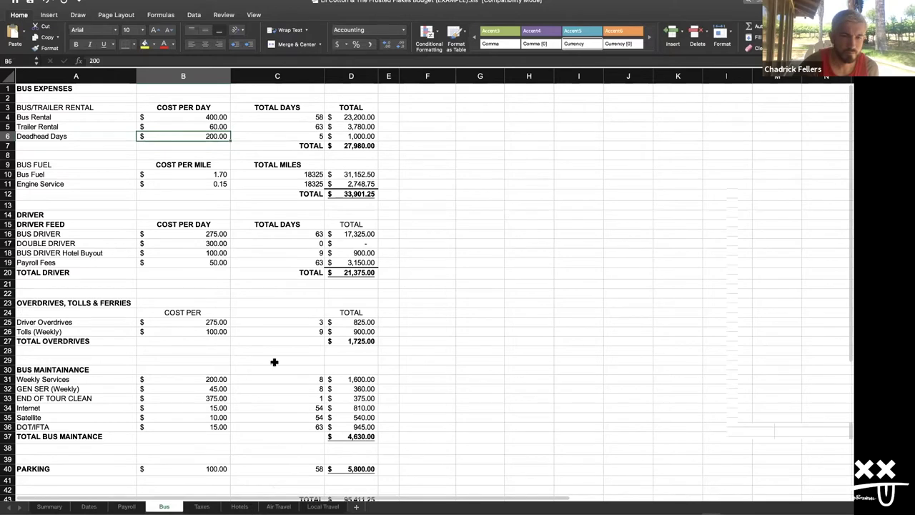
key("ctrl+Page_Down")
key("ctrl+Page_Down")
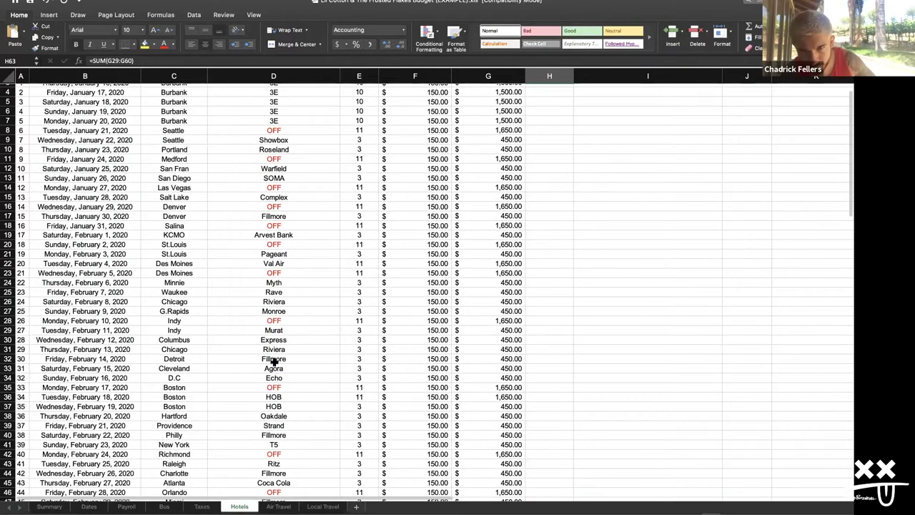
Step: Select the Denver Fillmore night in D17 and review the show and OFF nights throughout the Hotels sheet
scroll(274, 362, "up", 3)
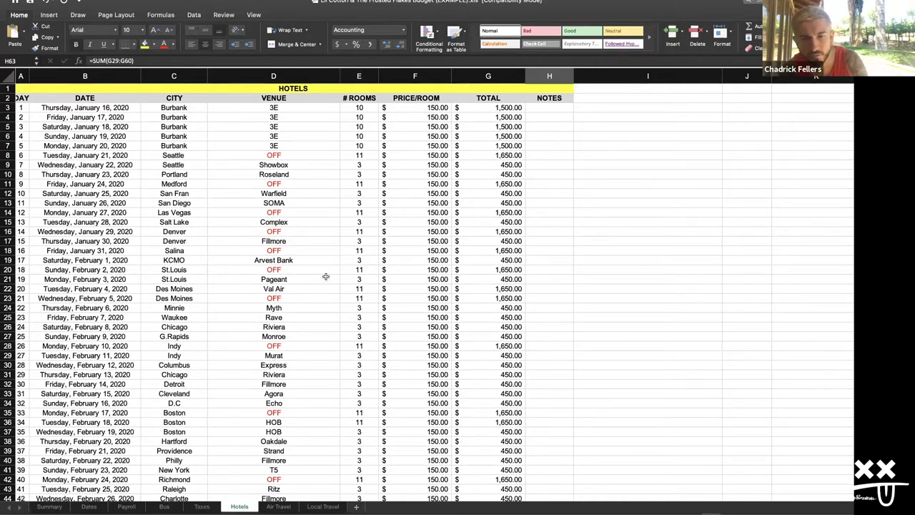
left_click(296, 251)
left_click(302, 241)
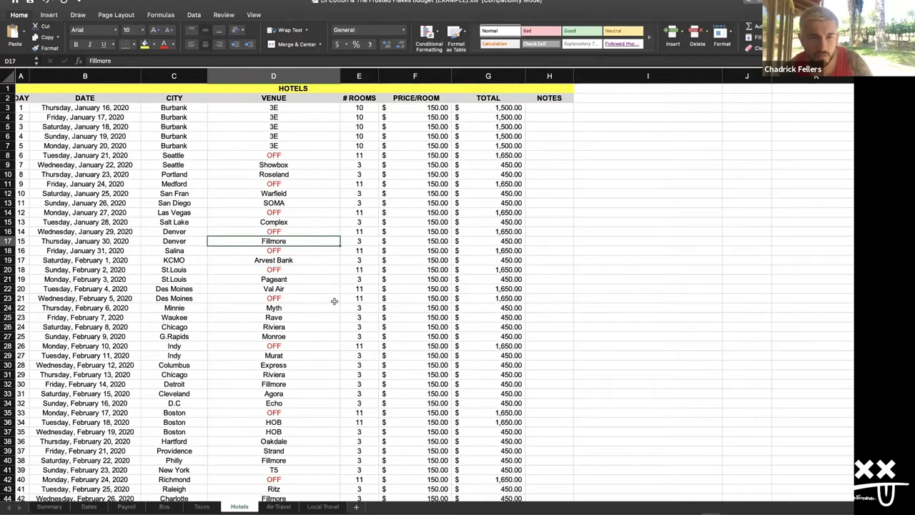
scroll(334, 301, "down", 3)
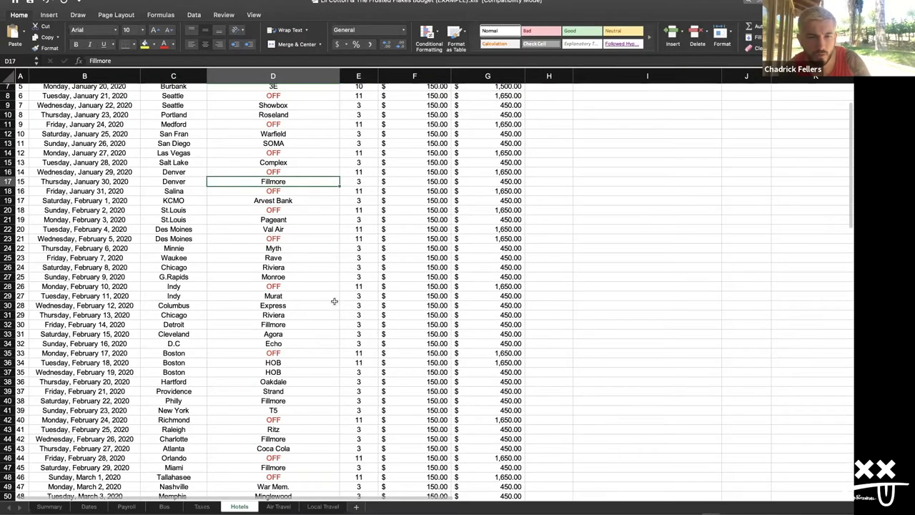
scroll(334, 301, "down", 7)
scroll(334, 301, "up", 10)
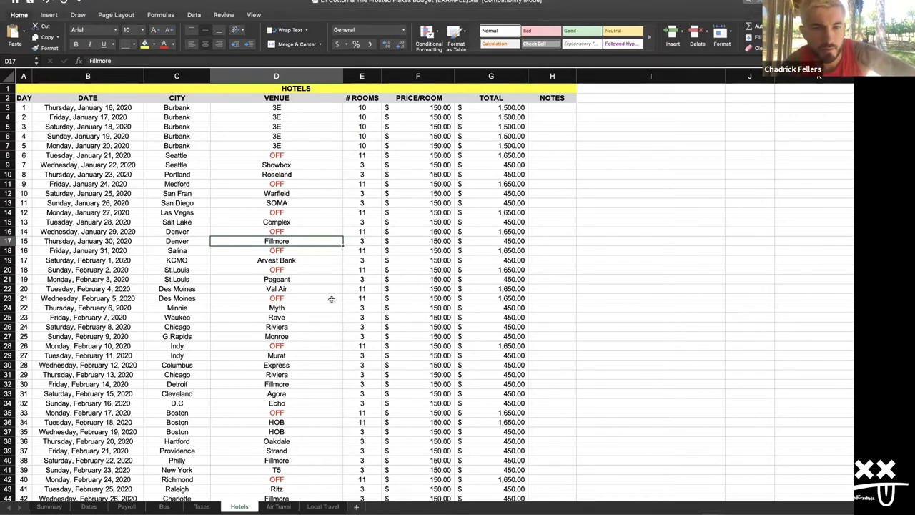
Step: Look through the Summary sheet's expense sections and select the TOTAL TRANSPORTATION label in C27
left_click(44, 507)
scroll(198, 398, "down", 5)
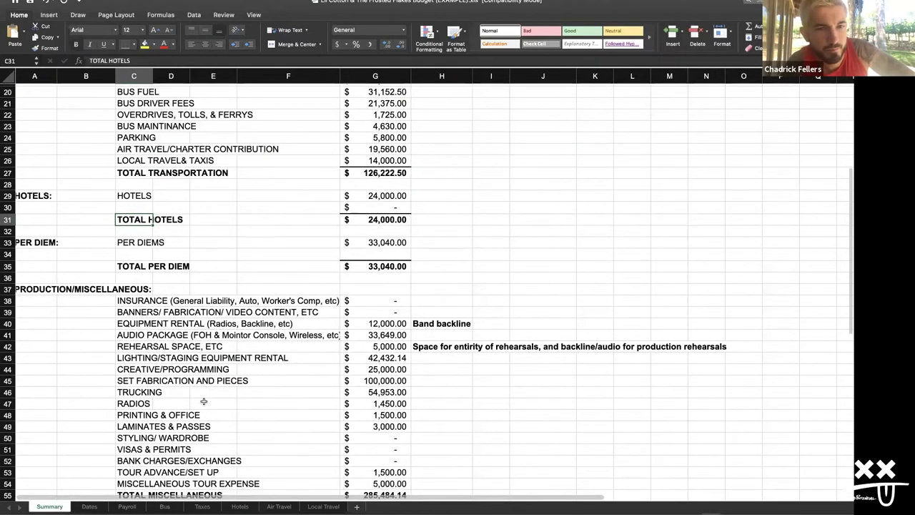
scroll(141, 215, "up", 5)
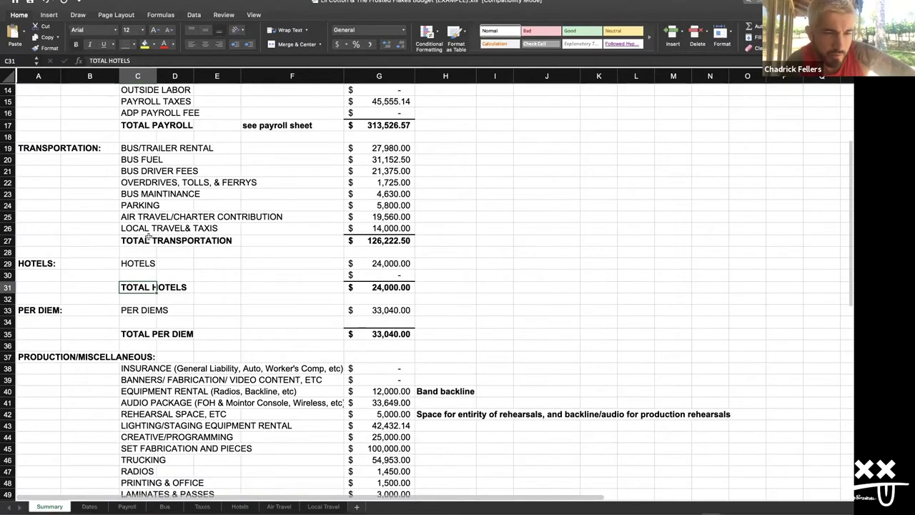
left_click(143, 241)
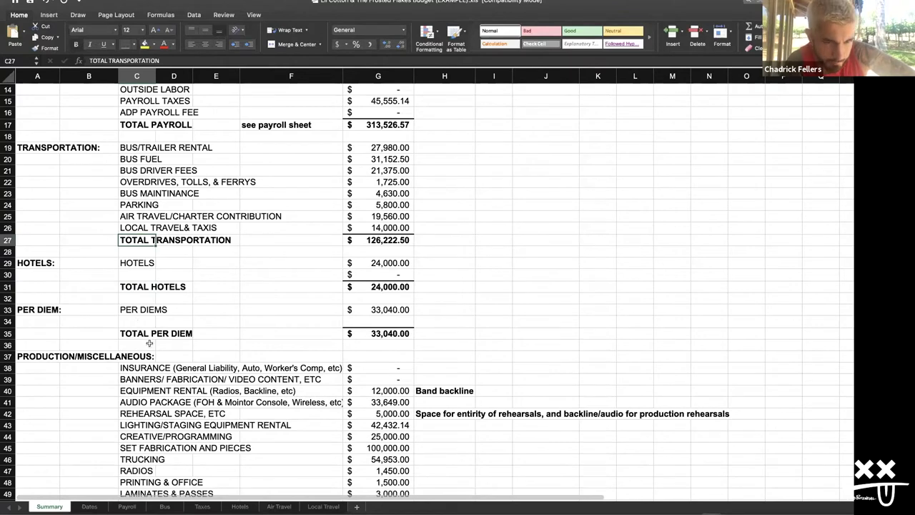
Step: Select the PER DIEMS label in C33 and review the Summary sections above and below it
scroll(143, 307, "down", 5)
left_click(128, 252)
scroll(129, 249, "up", 5)
scroll(132, 246, "down", 3)
scroll(307, 247, "down", 3)
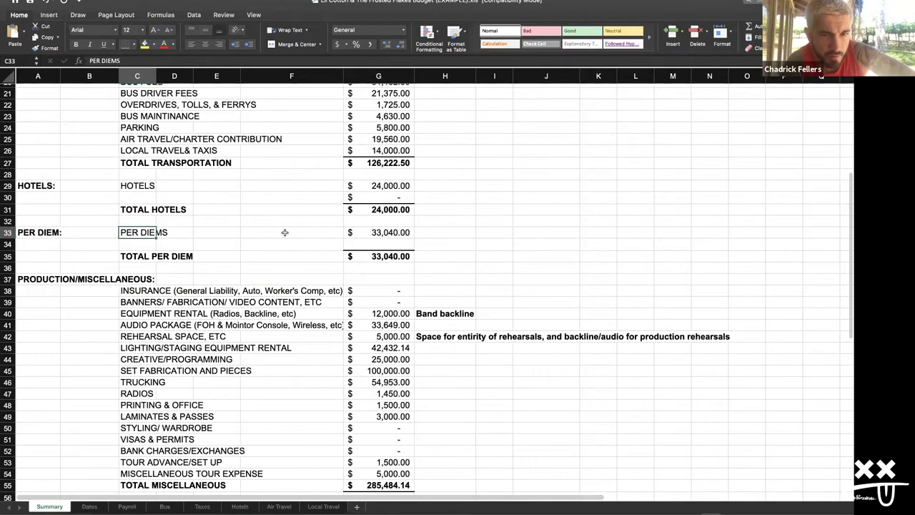
scroll(344, 236, "up", 4)
scroll(86, 176, "up", 4)
scroll(282, 223, "up", 2)
scroll(283, 223, "down", 5)
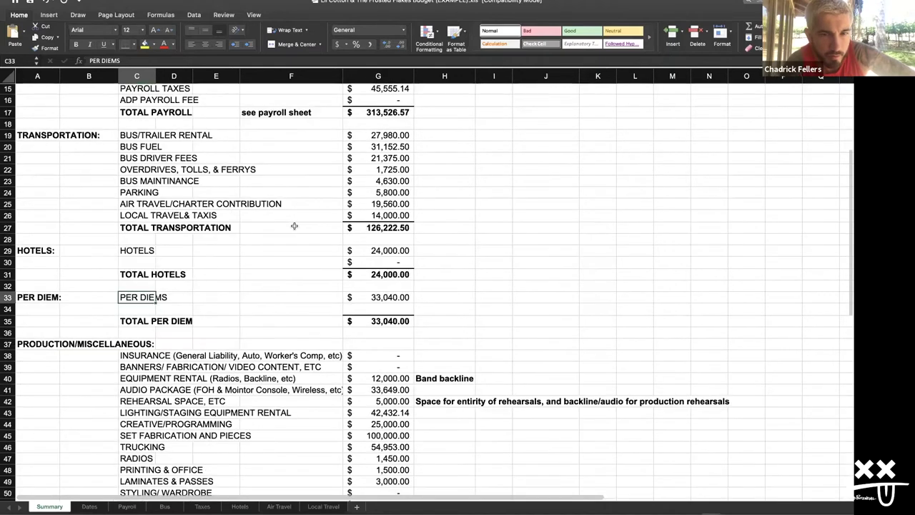
Step: Trace the per diem amount in Summary G33 to its source total in Payroll L26, and return to the Summary sheet
left_click(368, 228)
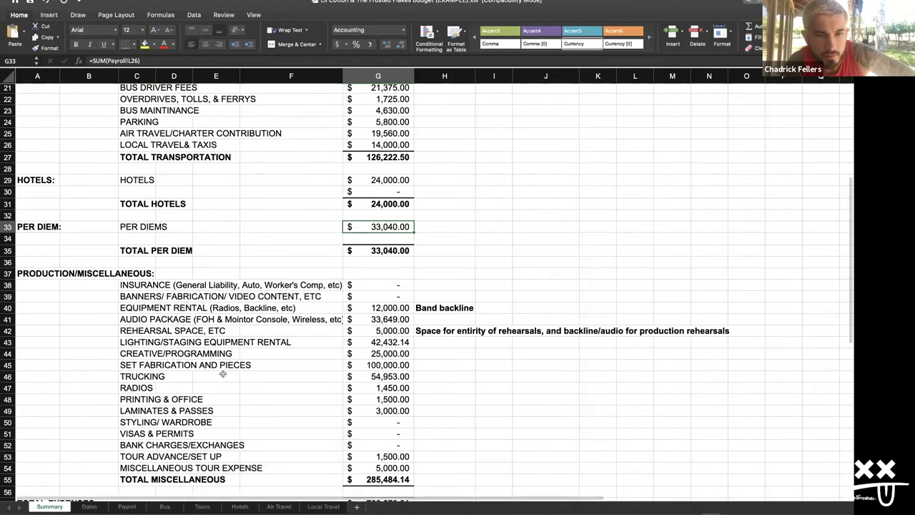
left_click(127, 506)
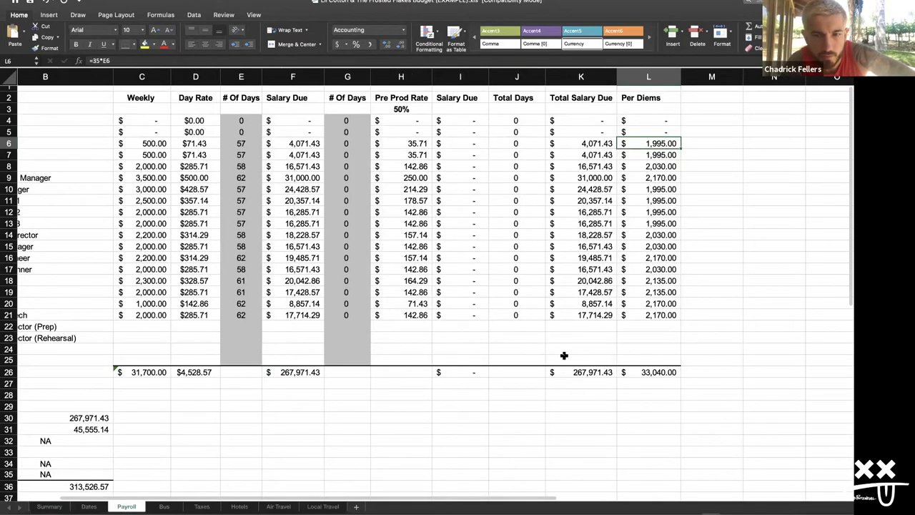
scroll(564, 355, "right", 2)
scroll(564, 355, "down", 1)
left_click(563, 363)
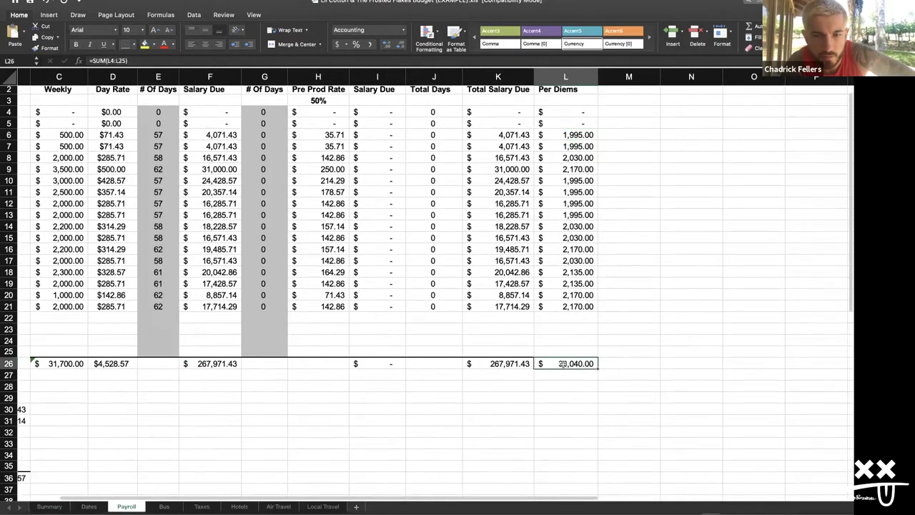
left_click(50, 507)
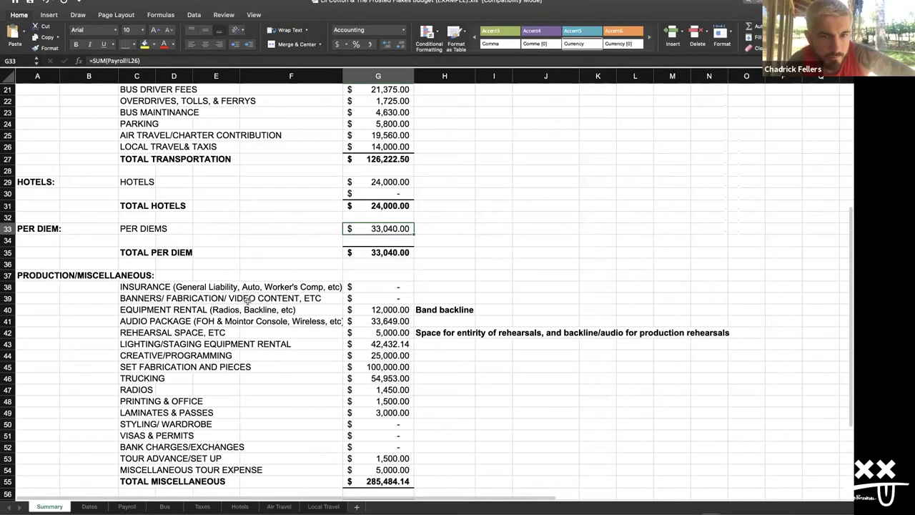
Step: Examine the PRODUCTION/MISCELLANEOUS section from its heading in A37 and INSURANCE in C38 to the TOTAL MISCELLANEOUS amount in G55
scroll(248, 301, "down", 5)
scroll(247, 301, "down", 3)
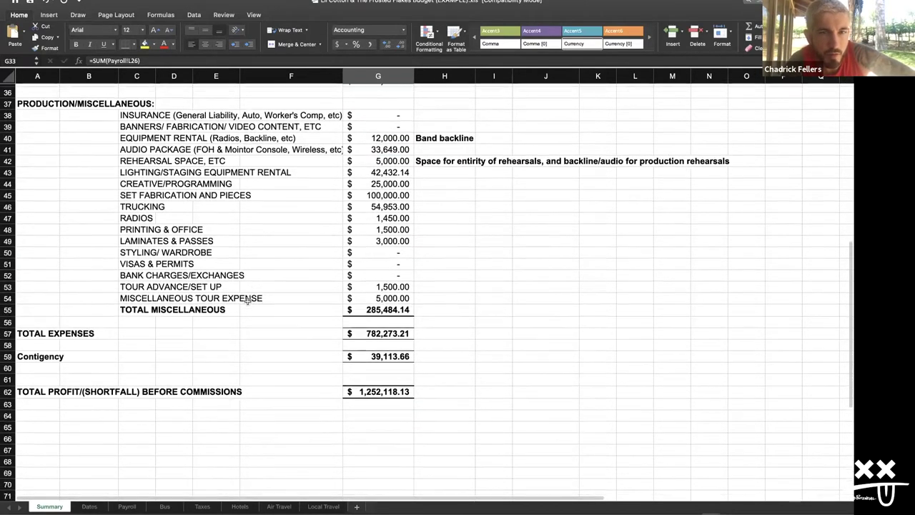
scroll(247, 301, "up", 1)
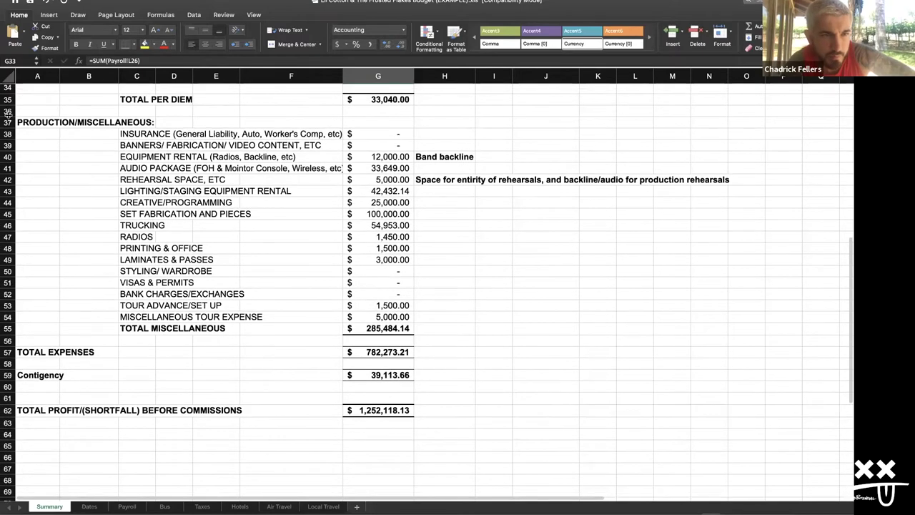
left_click(31, 123)
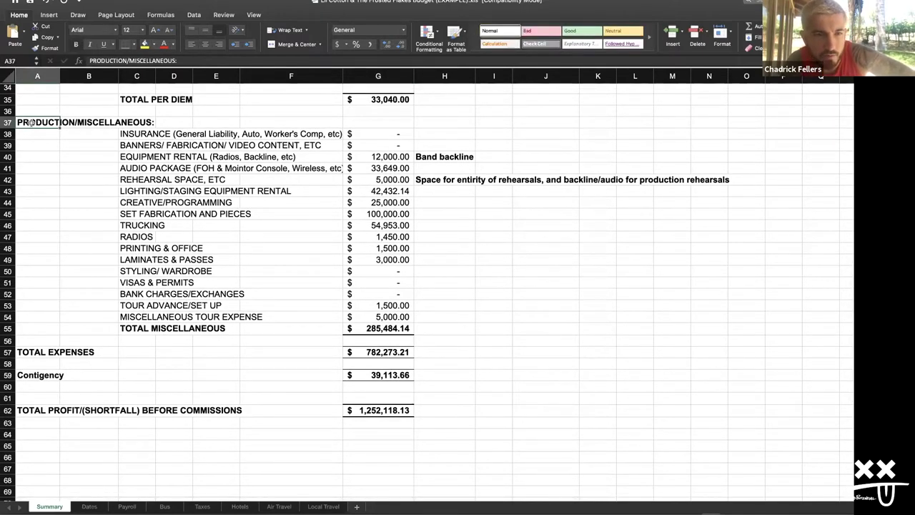
left_click(142, 329)
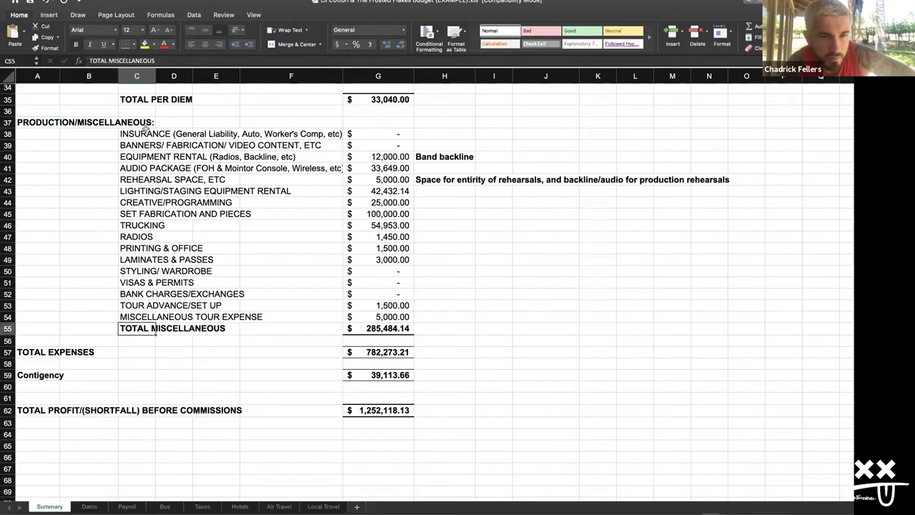
left_click(143, 134)
left_click(134, 328)
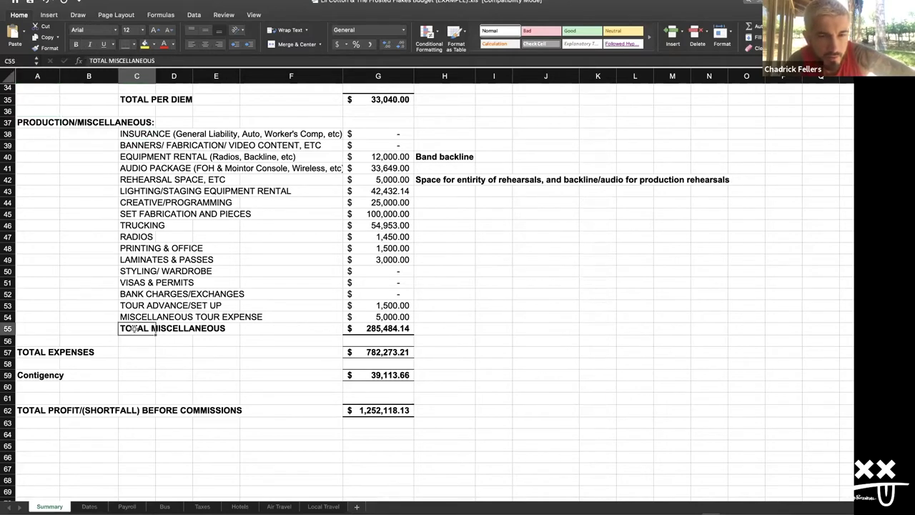
left_click(375, 330)
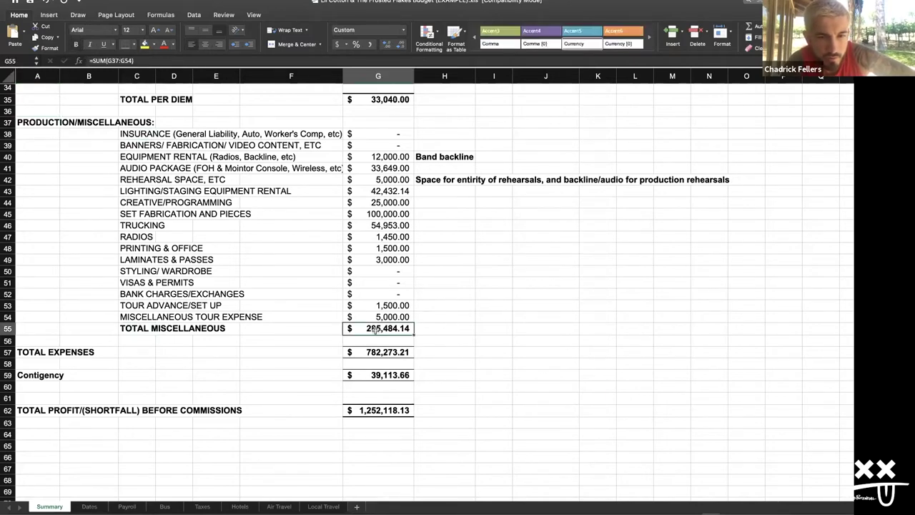
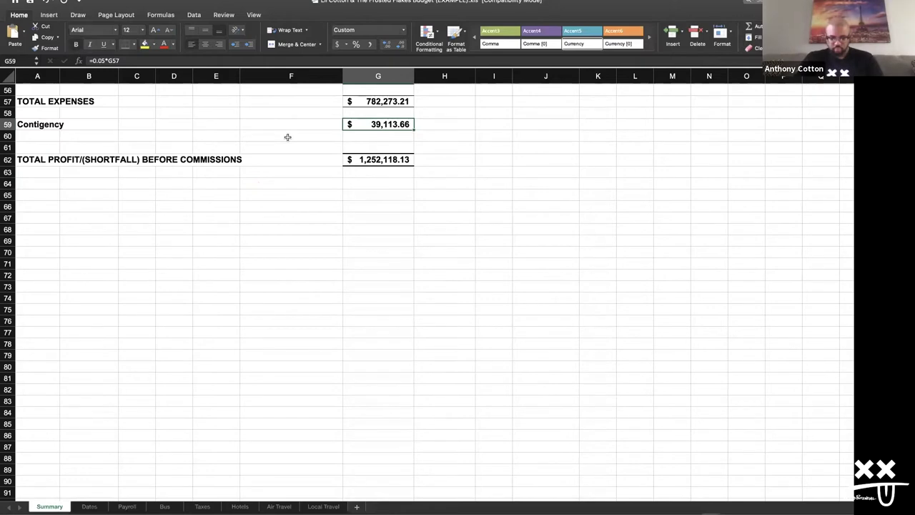
Step: Examine the Contigency row on the Summary sheet, from its label in A59 to the formula in G59
scroll(287, 136, "up", 1)
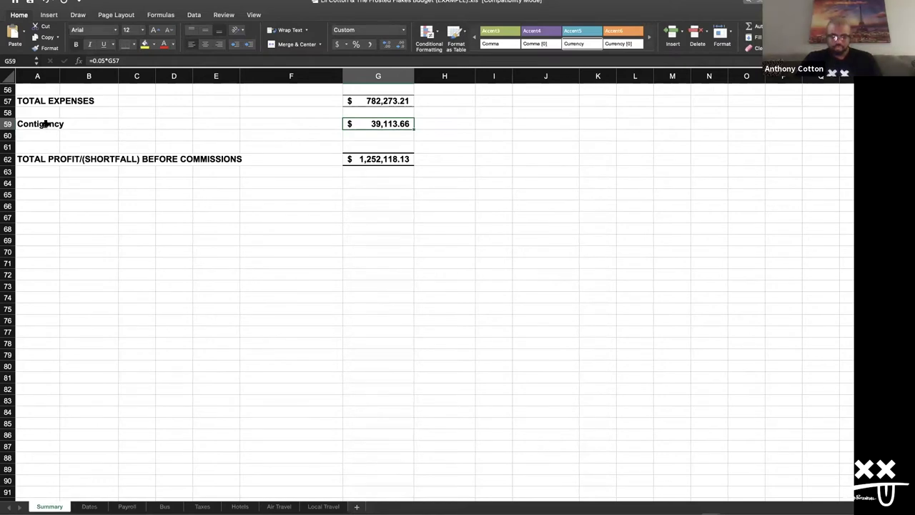
left_click(39, 124)
left_click(375, 125)
left_click(312, 125)
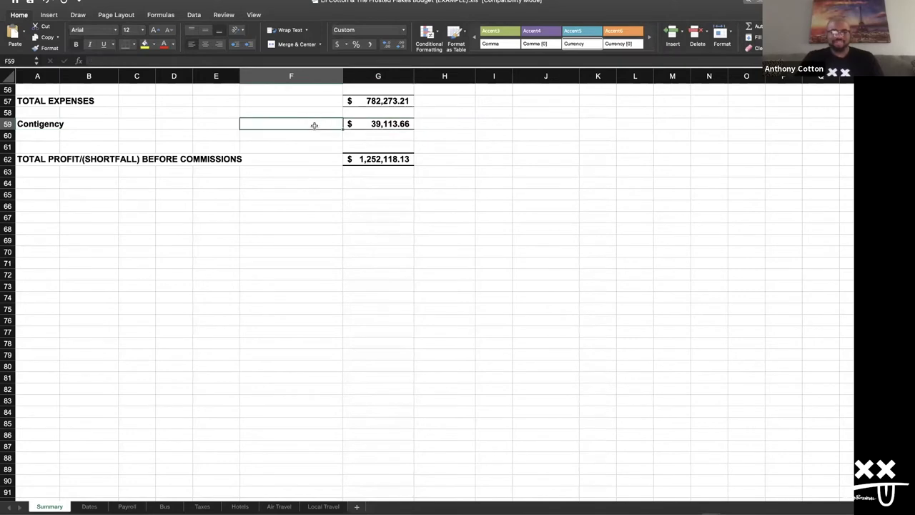
scroll(313, 124, "up", 1)
scroll(314, 126, "down", 1)
scroll(313, 126, "down", 1)
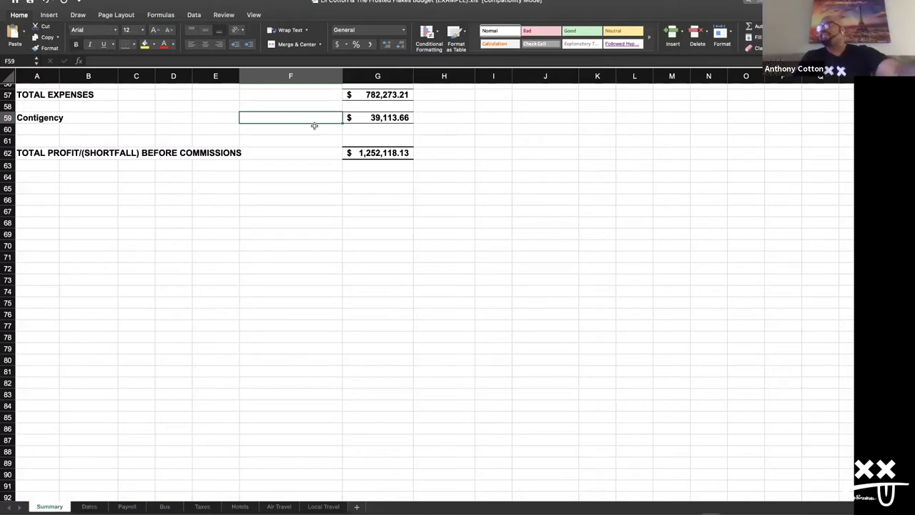
left_click(361, 120)
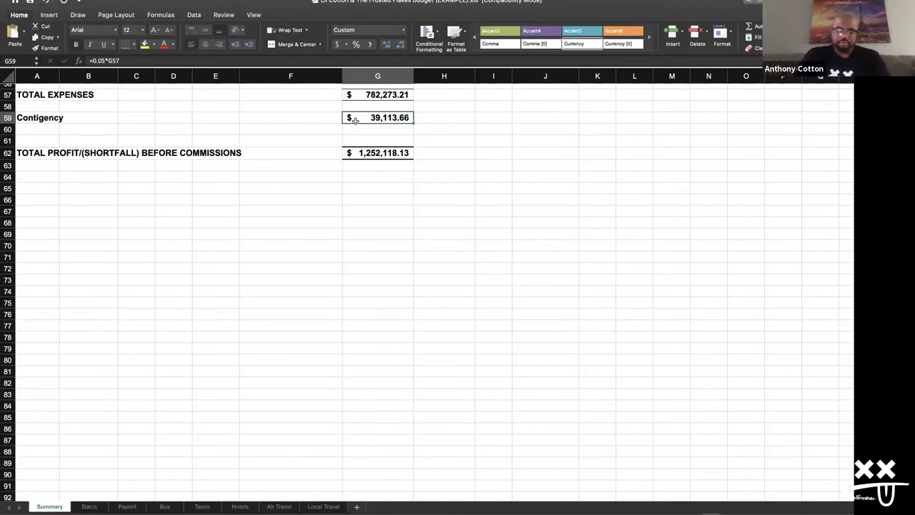
left_click(420, 117)
left_click(406, 119)
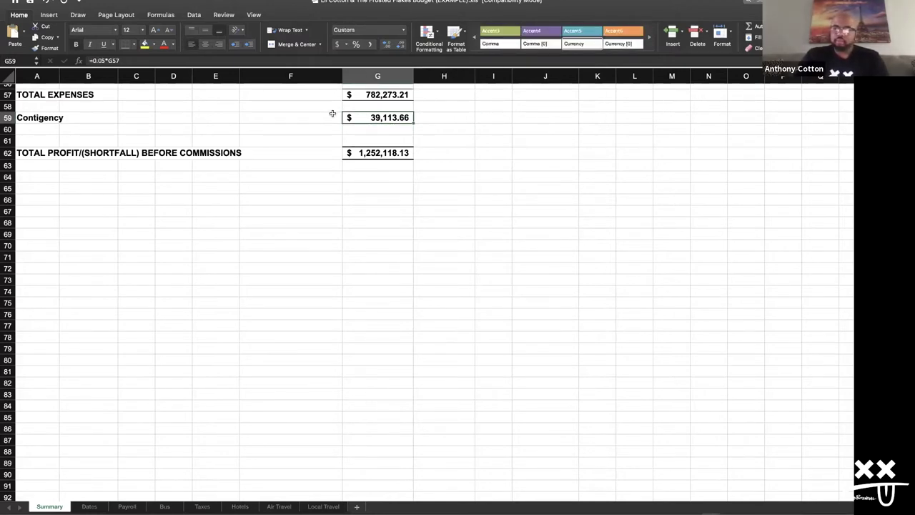
Step: Review the production/miscellaneous costs and totals, and compare the profit formula in G62 with the contingency formula in G59
scroll(323, 115, "up", 5)
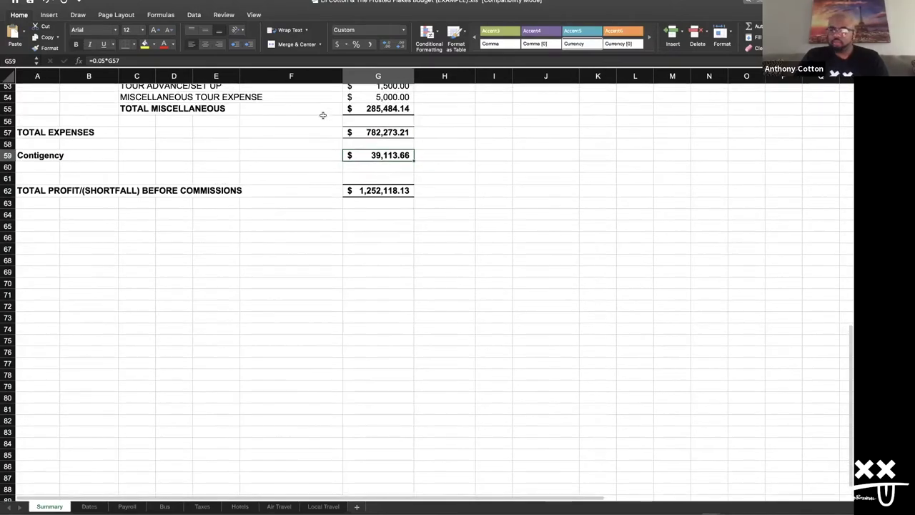
scroll(322, 115, "up", 5)
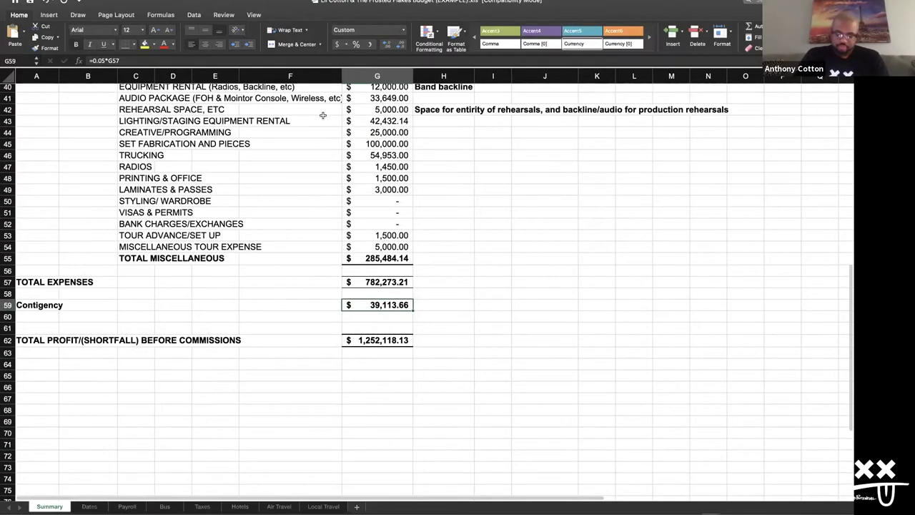
scroll(322, 115, "down", 2)
scroll(317, 210, "down", 2)
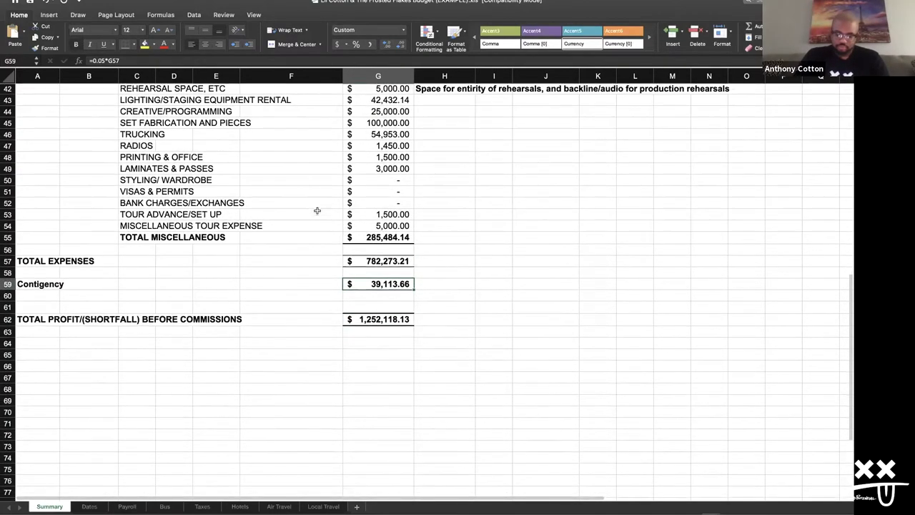
scroll(316, 210, "down", 1)
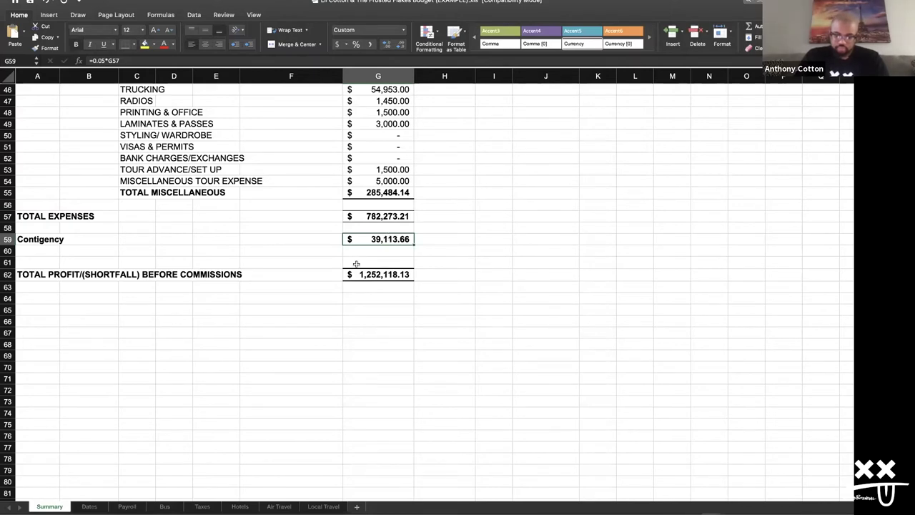
left_click(376, 277)
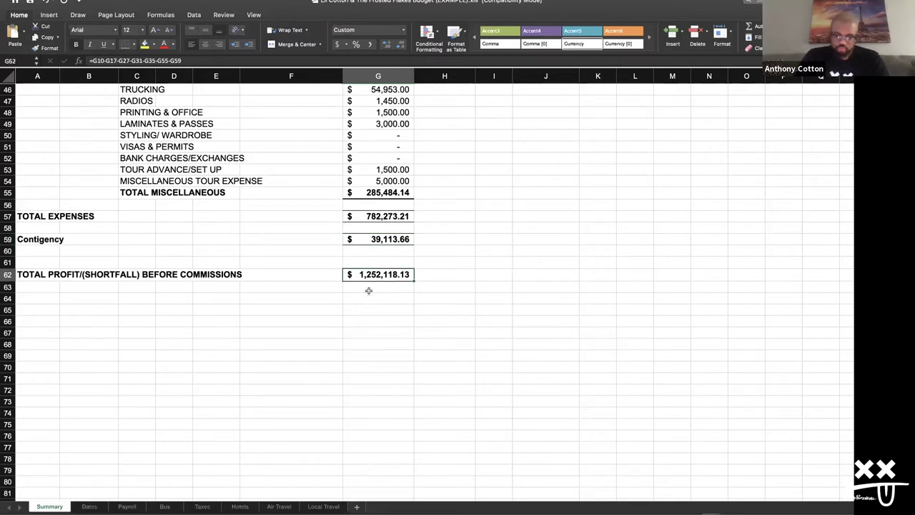
left_click(371, 242)
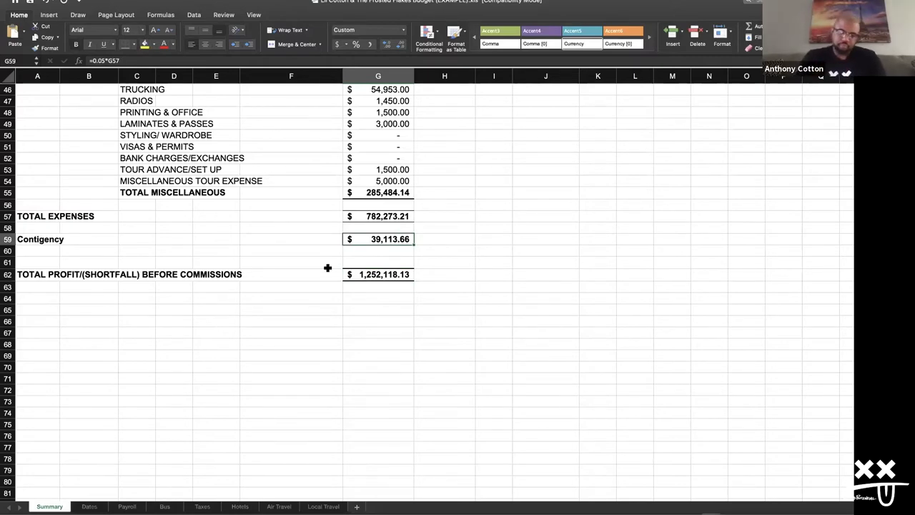
scroll(327, 267, "down", 5)
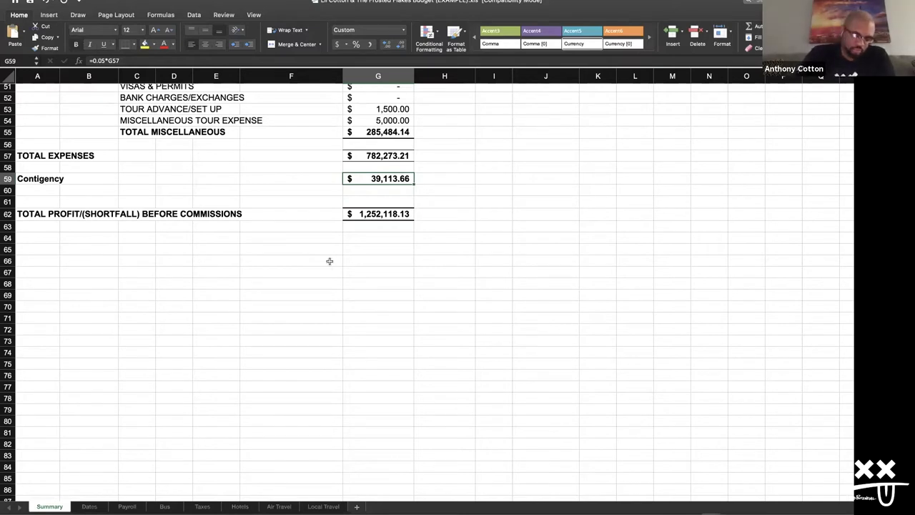
Step: Inspect the TOTAL PROFIT/(SHORTFALL) BEFORE COMMISSIONS amount in G62 and its neighbouring cells F62 and H62
left_click(390, 216)
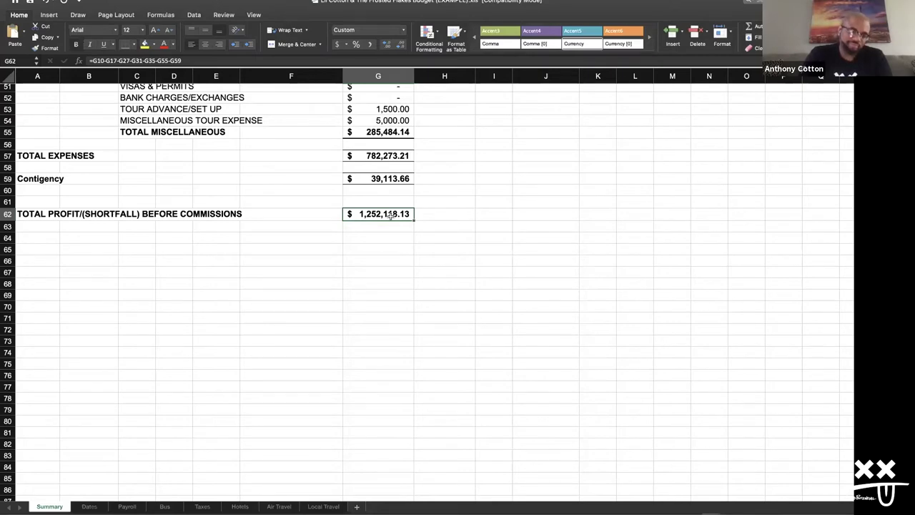
left_click(333, 213)
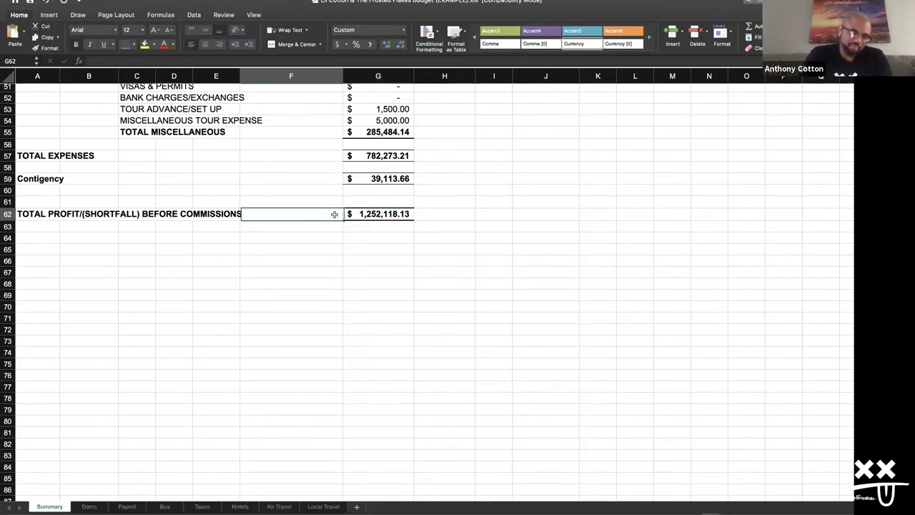
key("Right")
key("Right")
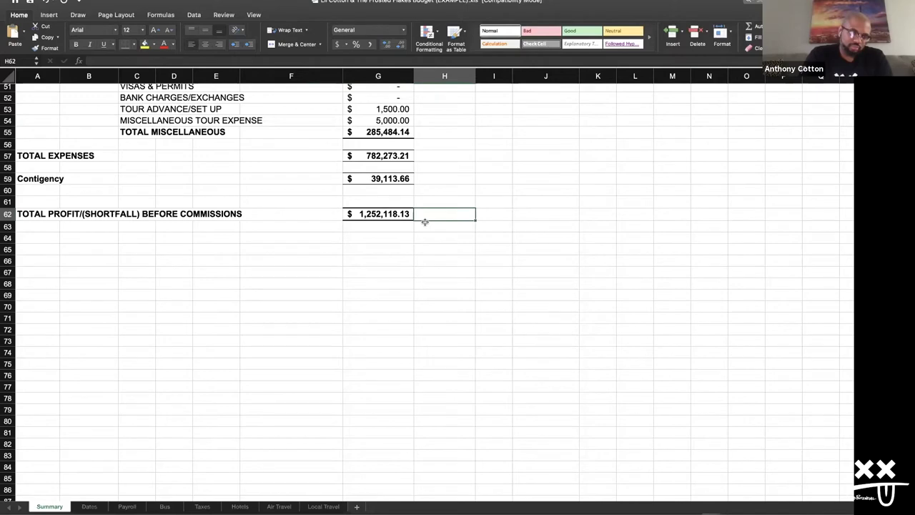
key("Left")
key("Left")
key("Right")
key("Right")
key("Left")
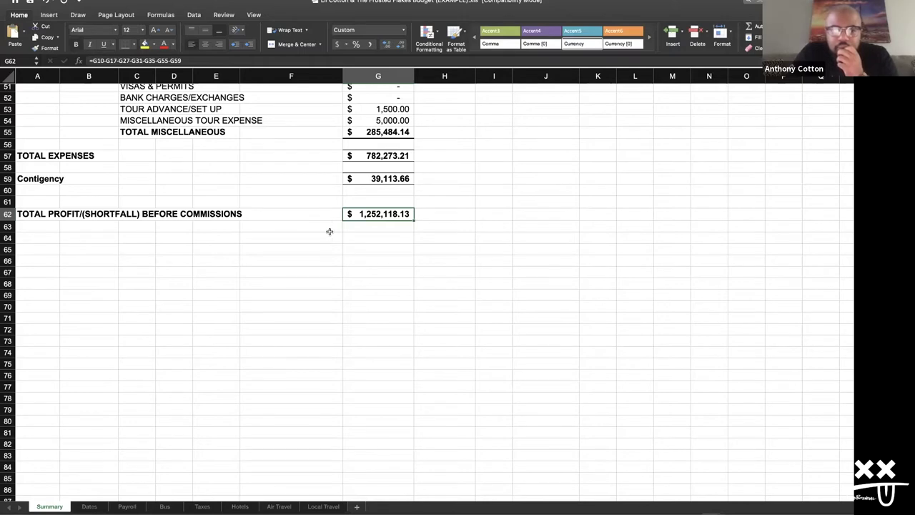
Step: Go back to the INCOME section and inspect SHOW INCOME in G4 and TOTAL INCOME in G10
scroll(327, 239, "up", 1)
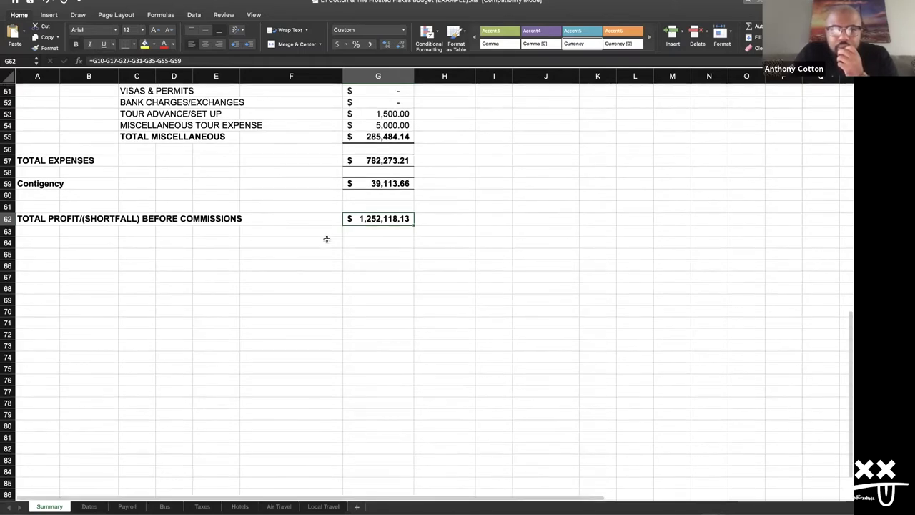
scroll(327, 239, "up", 10)
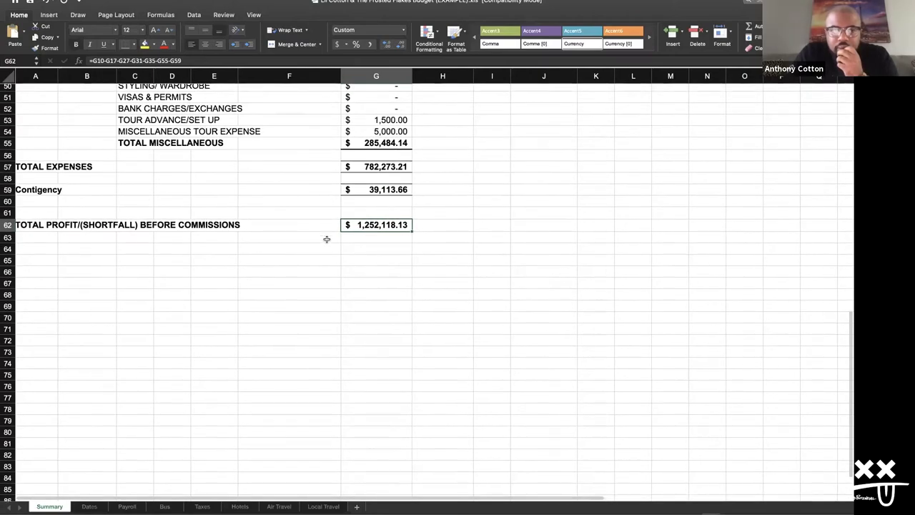
scroll(327, 238, "up", 6)
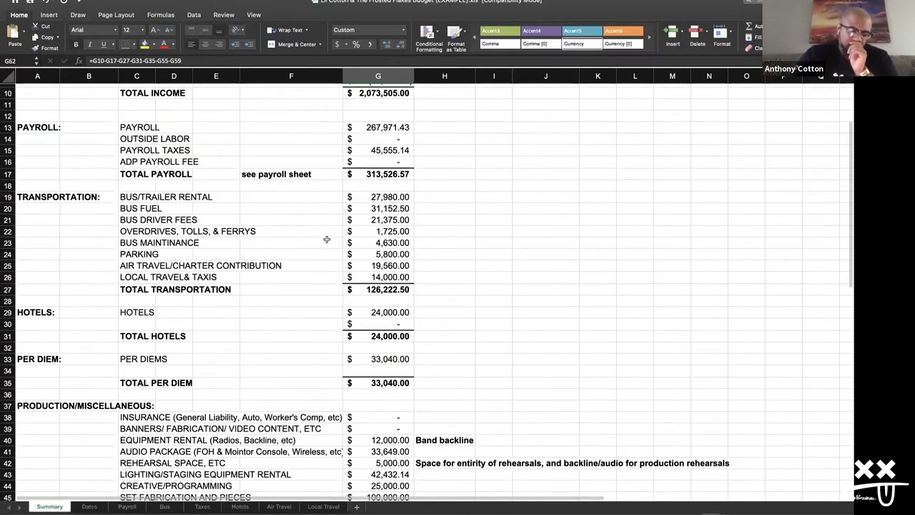
left_click(361, 144)
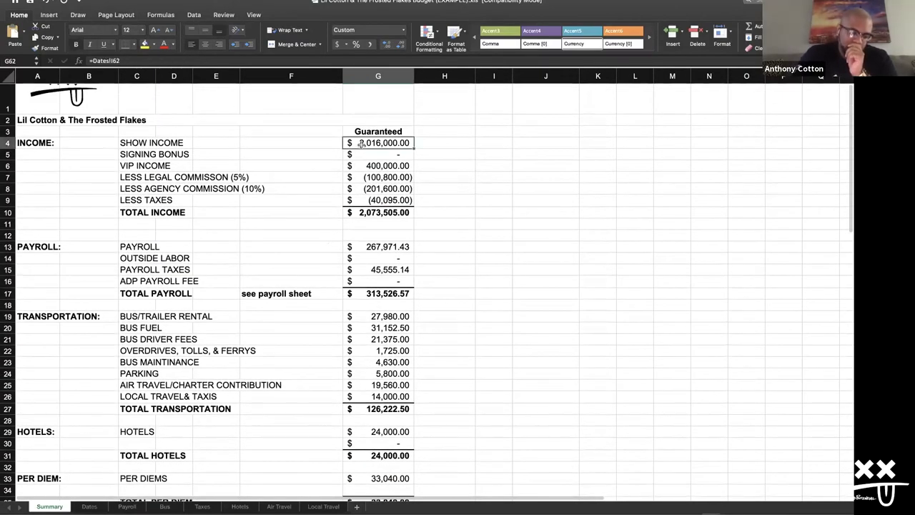
left_click(363, 212)
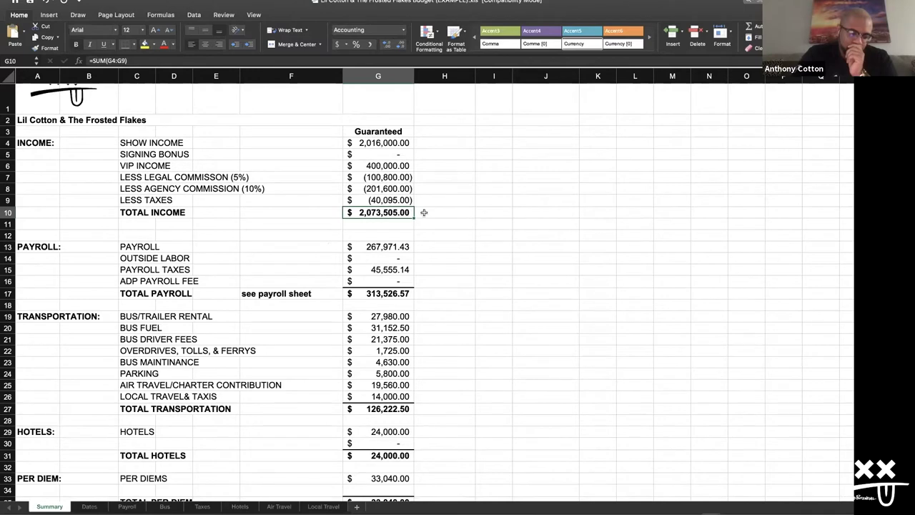
scroll(424, 213, "down", 3)
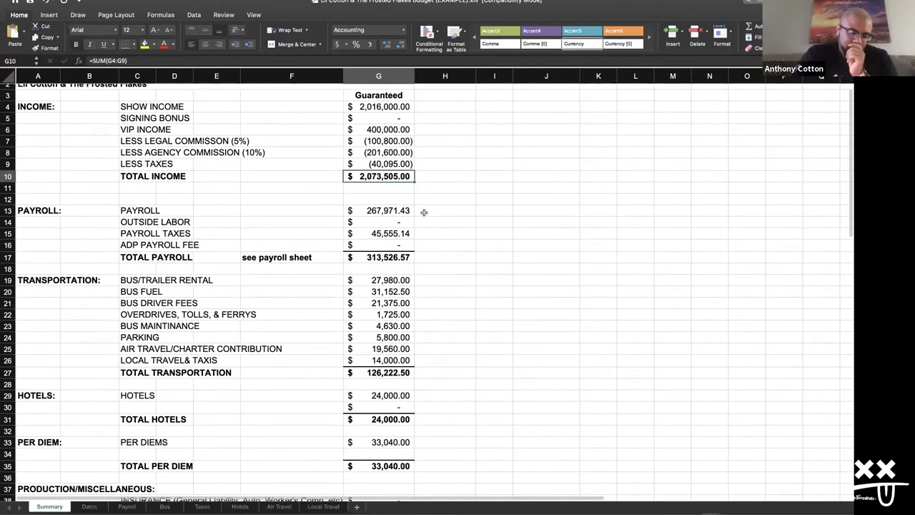
scroll(424, 212, "up", 5)
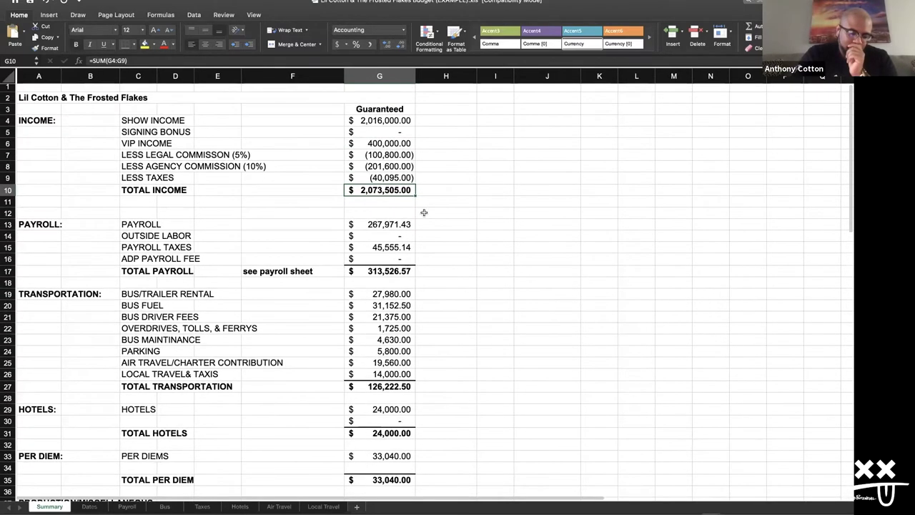
scroll(424, 213, "down", 1)
scroll(424, 213, "up", 1)
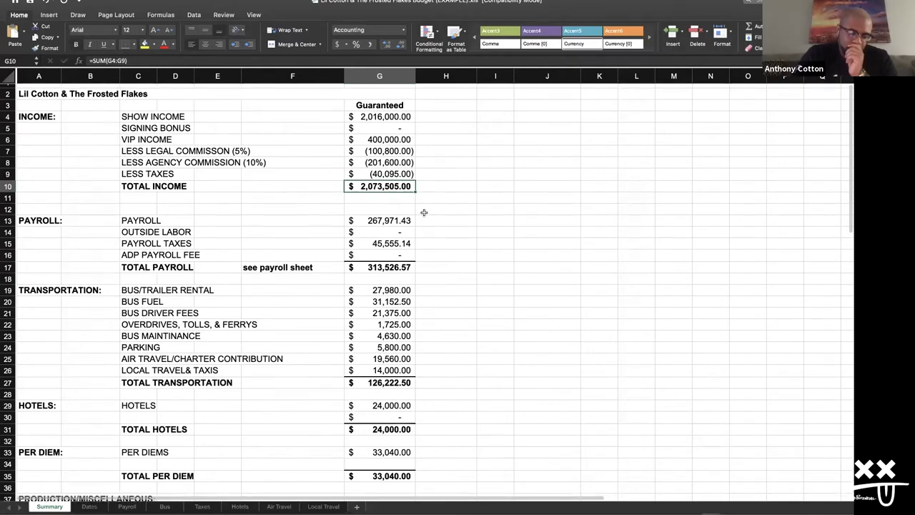
Step: Recheck the contingency formula in G59, select the empty cell H59 beside it, and look back over the Summary sections
scroll(424, 212, "down", 10)
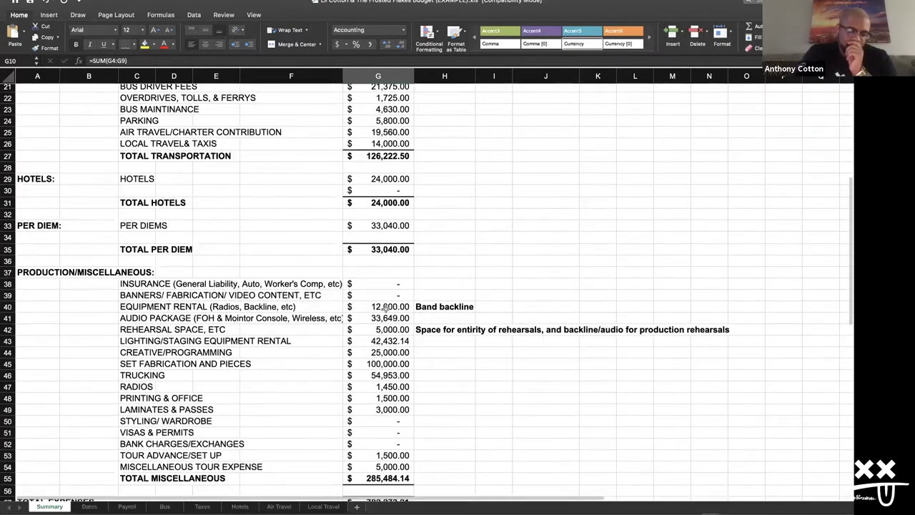
left_click(381, 354)
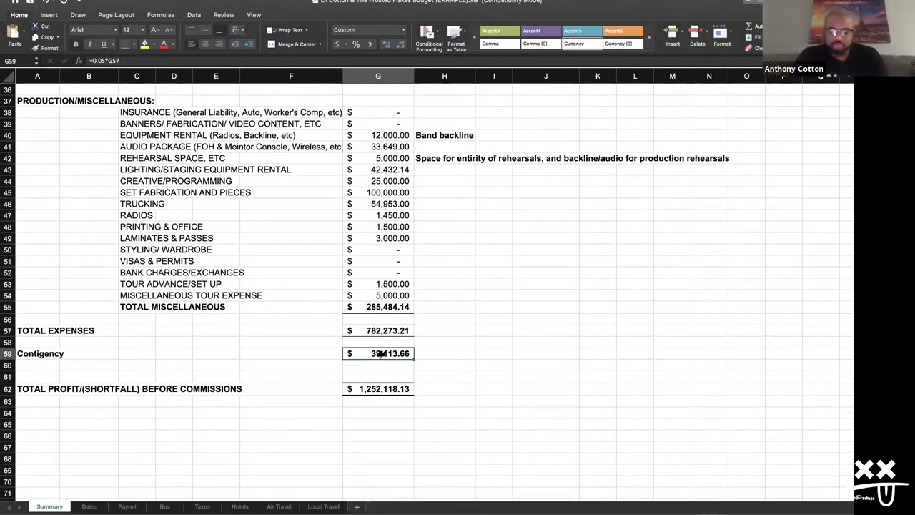
scroll(381, 354, "up", 1)
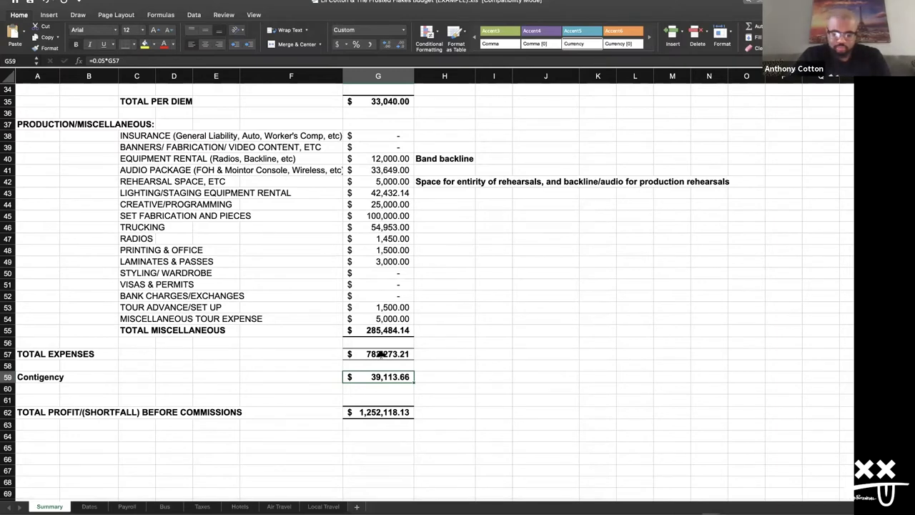
left_click(434, 378)
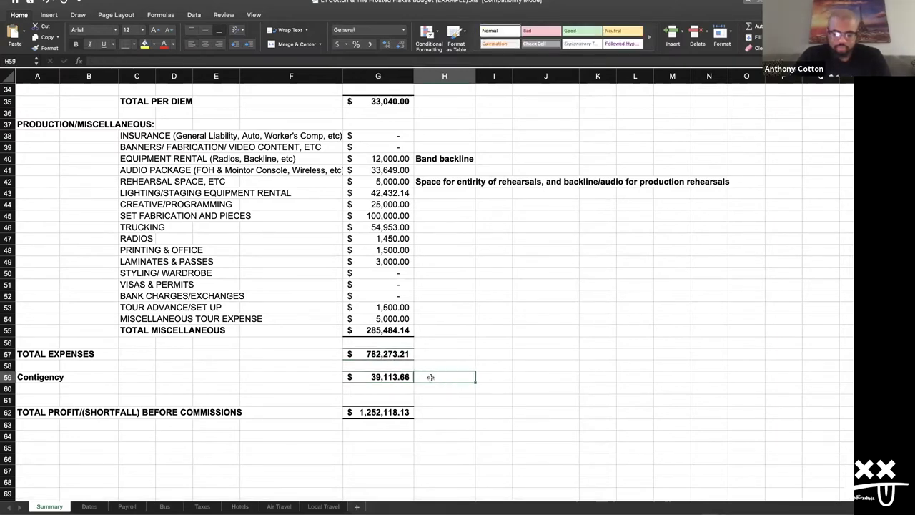
scroll(431, 375, "up", 15)
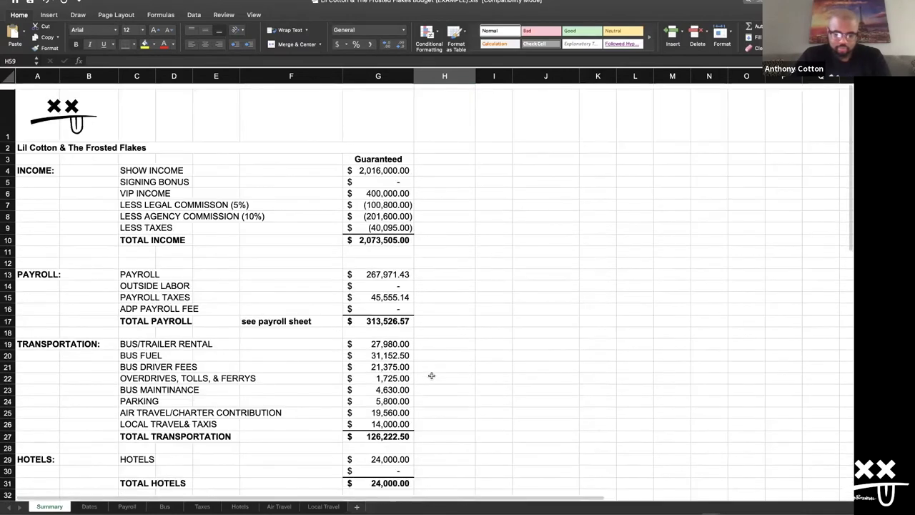
scroll(429, 379, "down", 7)
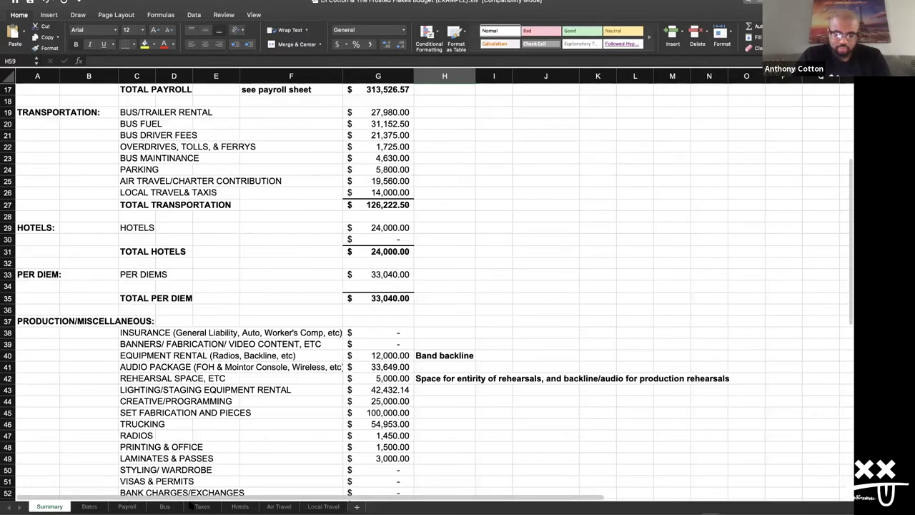
Step: Open the Dates sheet and select the TRAVEL/DAY OFF entries in D17 and D10 and the Travel to Seattle entry in D7
left_click(100, 508)
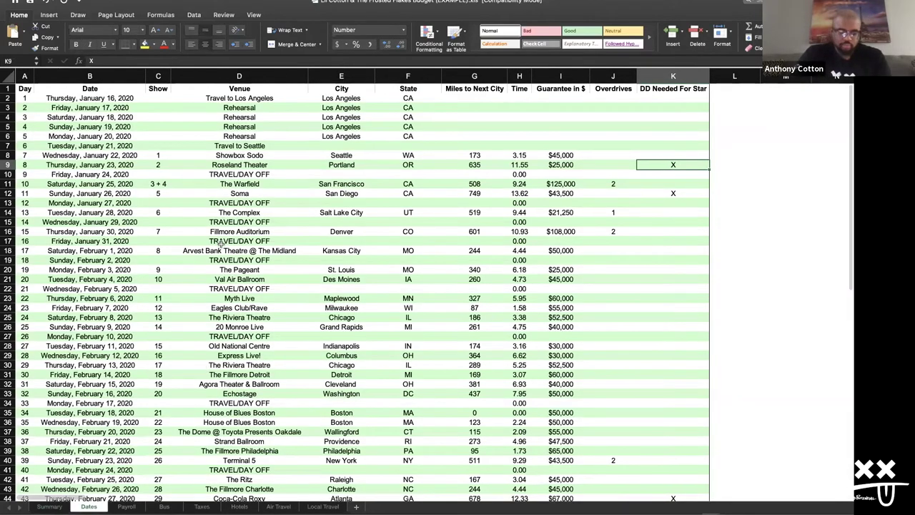
left_click(220, 243)
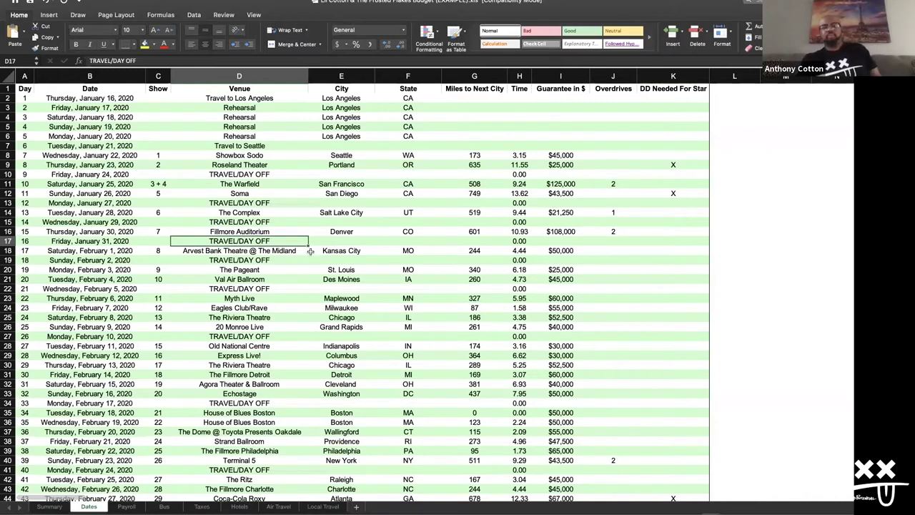
left_click(306, 176)
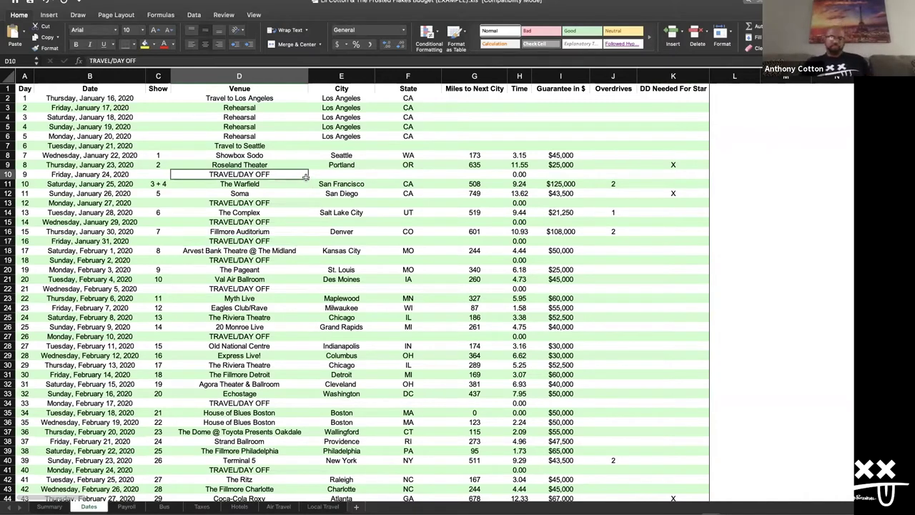
left_click(299, 148)
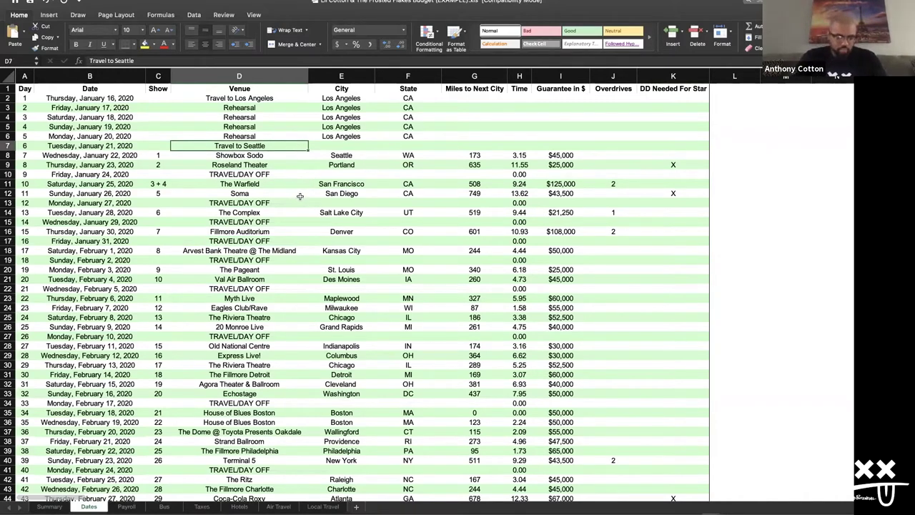
Step: Select the TRAVEL/DAY OFF entries in D10, D13, D15, D17 and D19 one after another
left_click(295, 175)
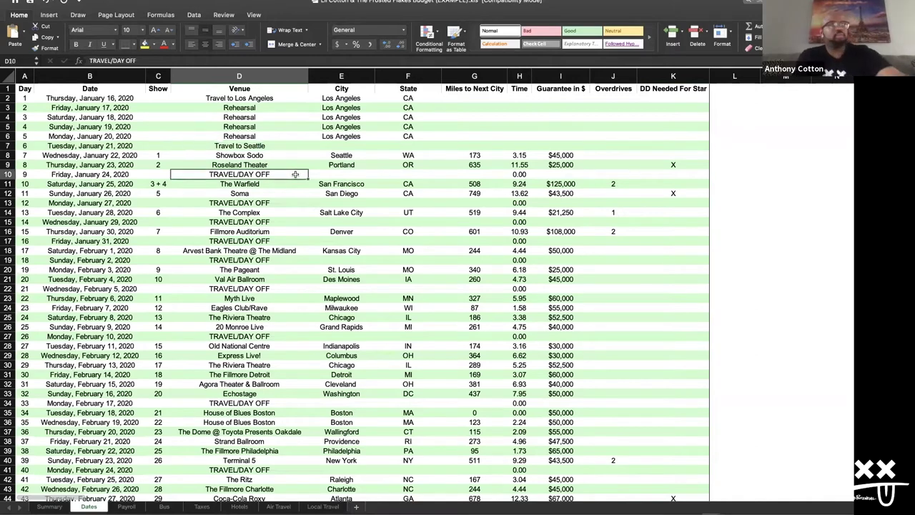
left_click(298, 203)
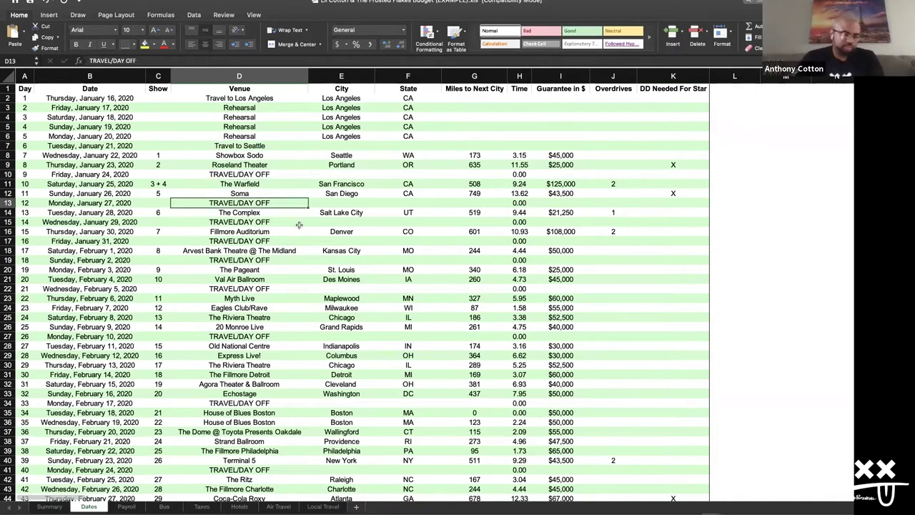
left_click(298, 226)
left_click(298, 240)
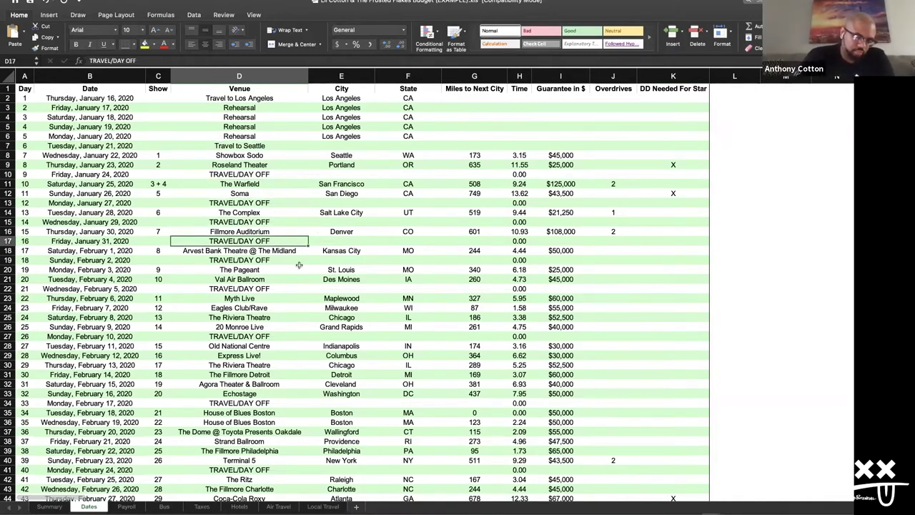
left_click(299, 267)
left_click(299, 260)
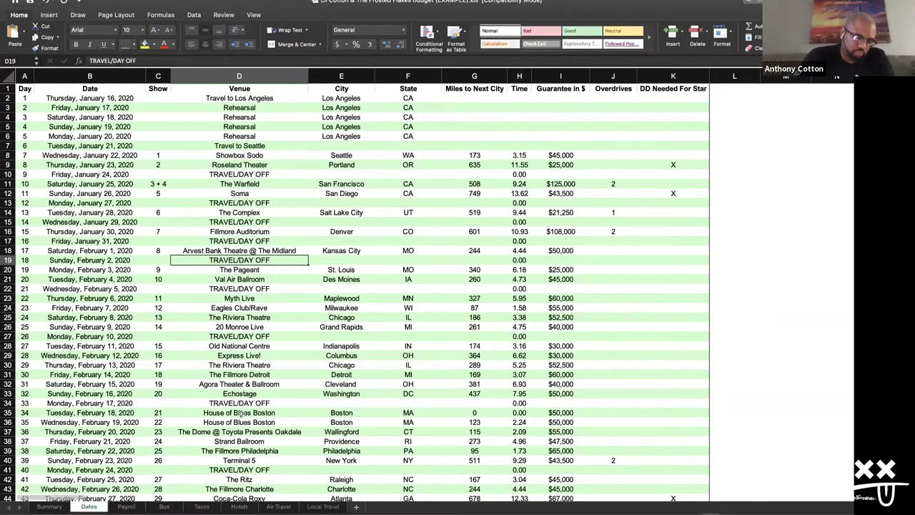
Step: Return to the Summary sheet and review the expense sections down to TOTAL PROFIT/(SHORTFALL) BEFORE COMMISSIONS
left_click(50, 507)
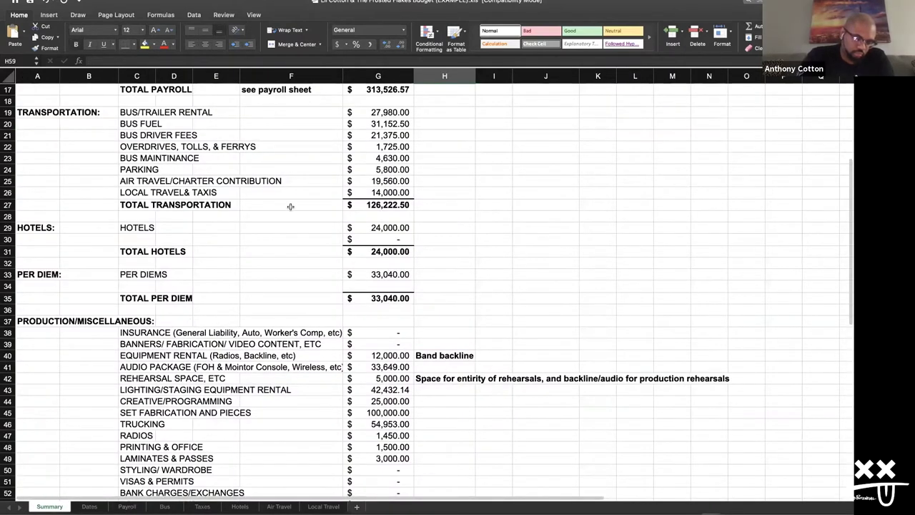
scroll(290, 206, "up", 1)
scroll(290, 208, "down", 5)
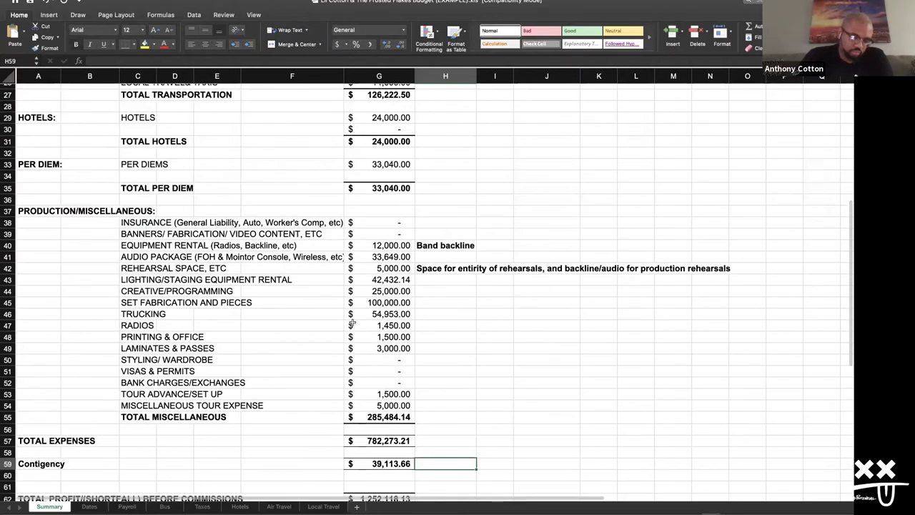
scroll(312, 393, "down", 3)
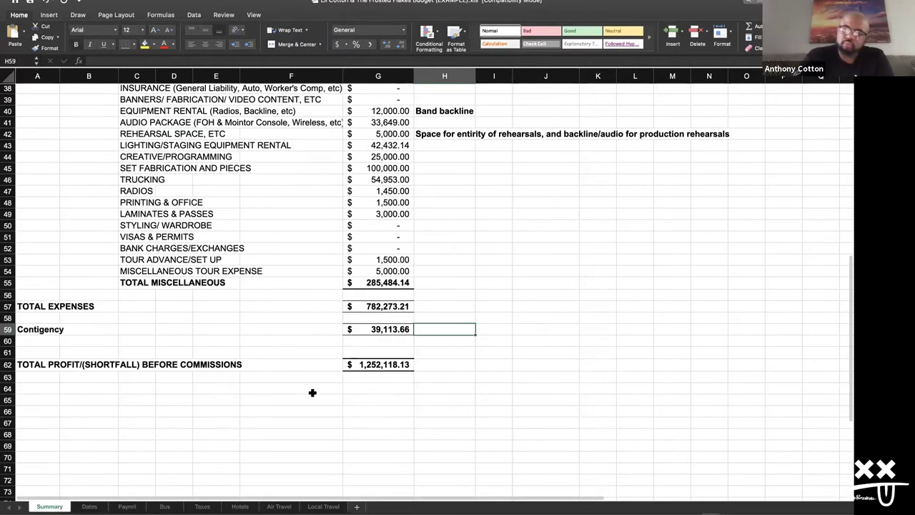
Step: Inspect the formulas for TOTAL INCOME in G10, TOTAL EXPENSES in G57 and the contingency in G59
scroll(312, 392, "up", 12)
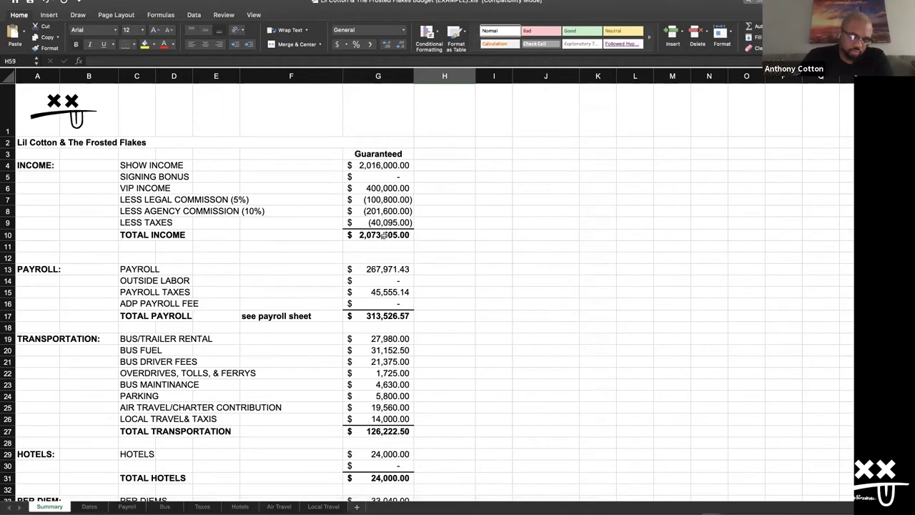
left_click(384, 235)
scroll(383, 235, "down", 7)
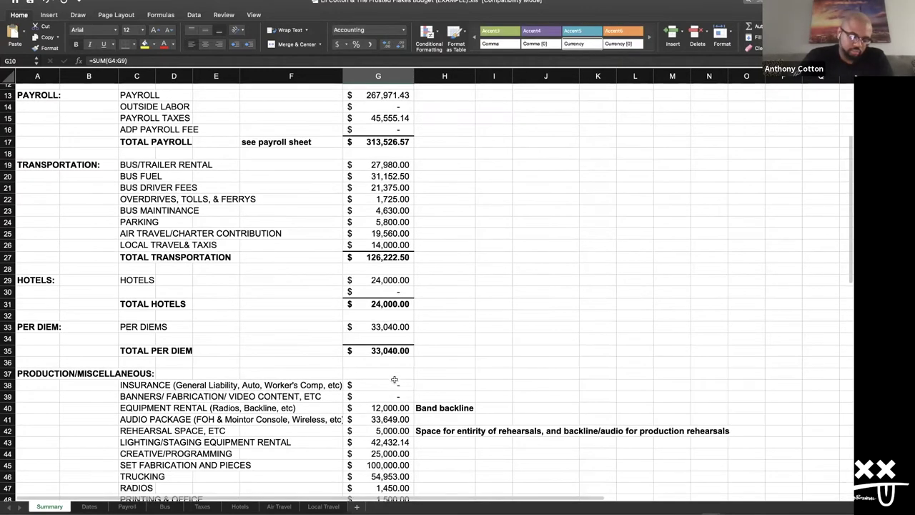
scroll(386, 448, "down", 2)
left_click(379, 452)
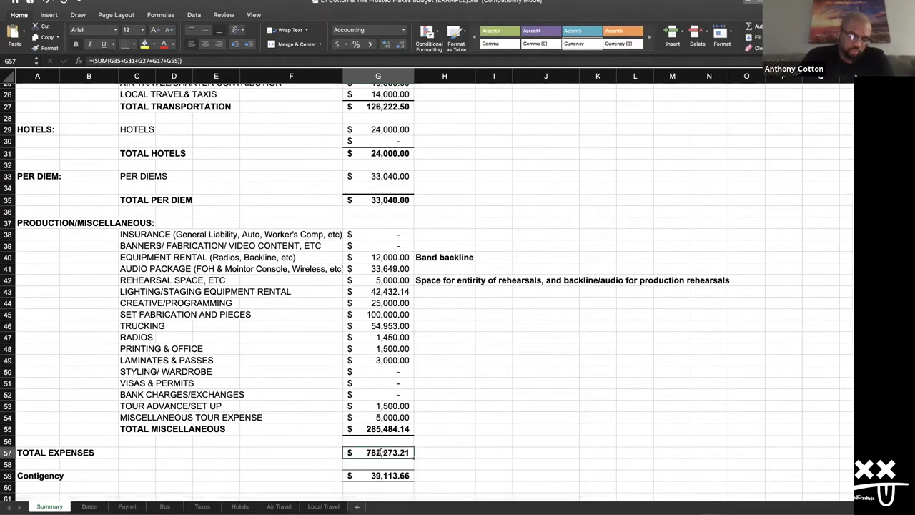
left_click(387, 475)
scroll(387, 475, "down", 2)
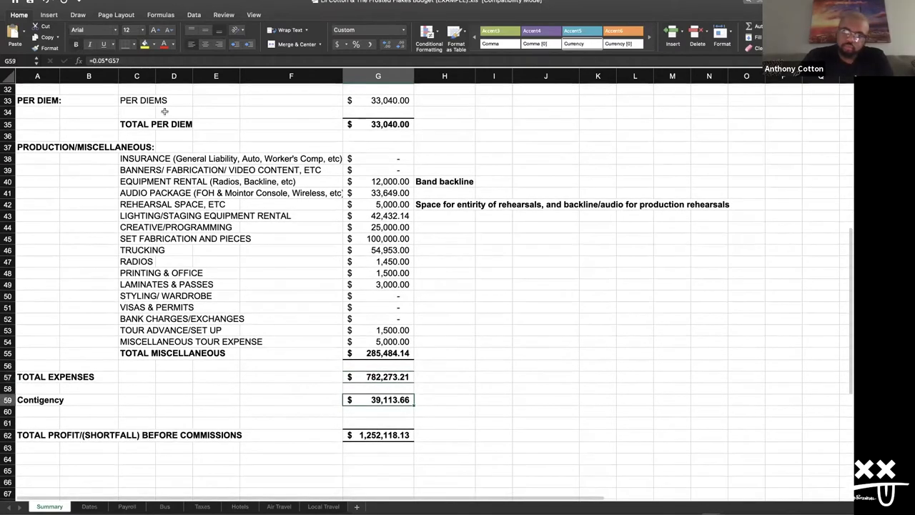
Step: Recheck the TOTAL EXPENSES formula in G57 and compare it with the contingency and total profit rows below
left_click(406, 376)
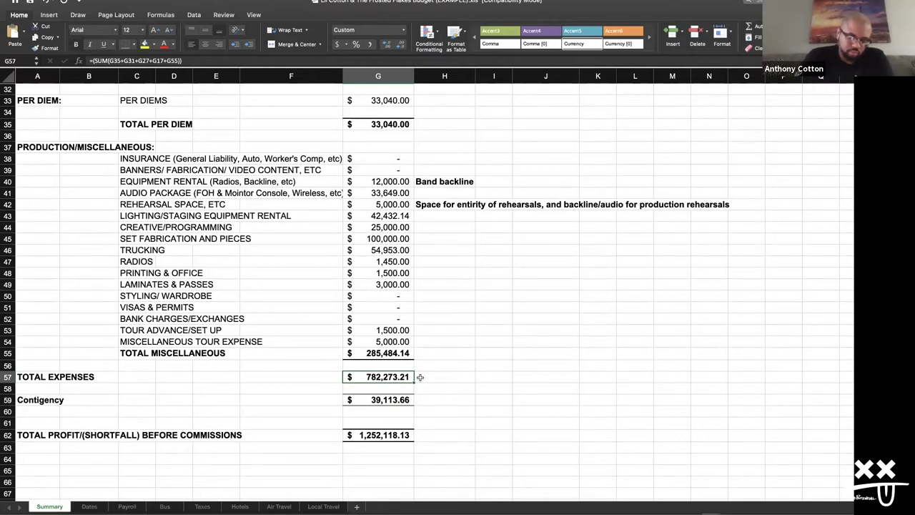
scroll(420, 377, "down", 1)
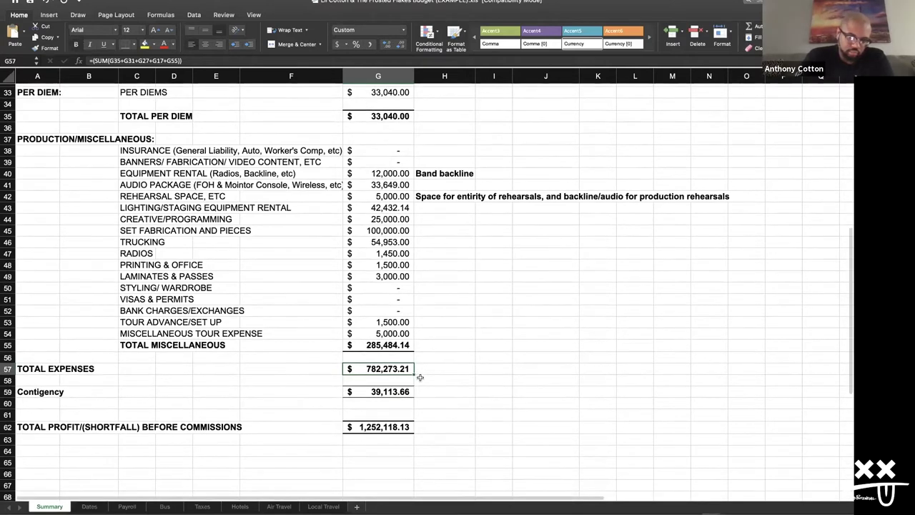
scroll(421, 377, "up", 2)
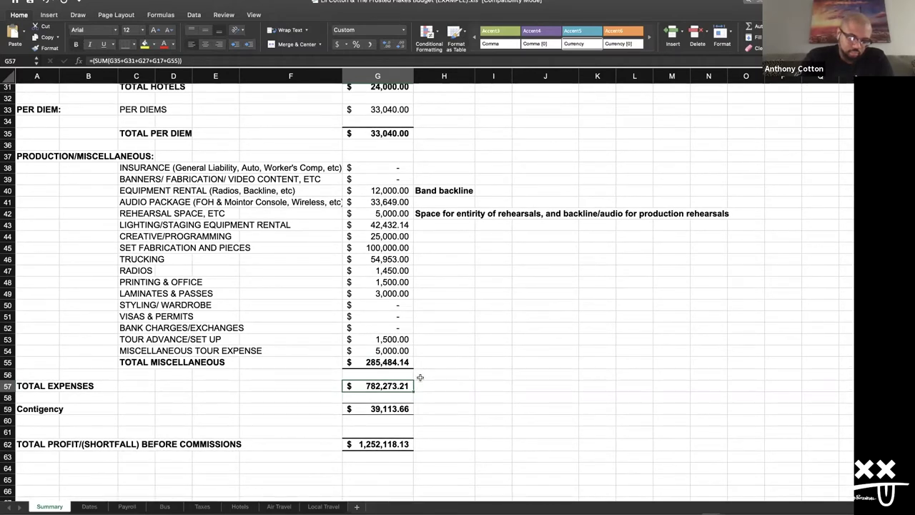
scroll(421, 377, "down", 5)
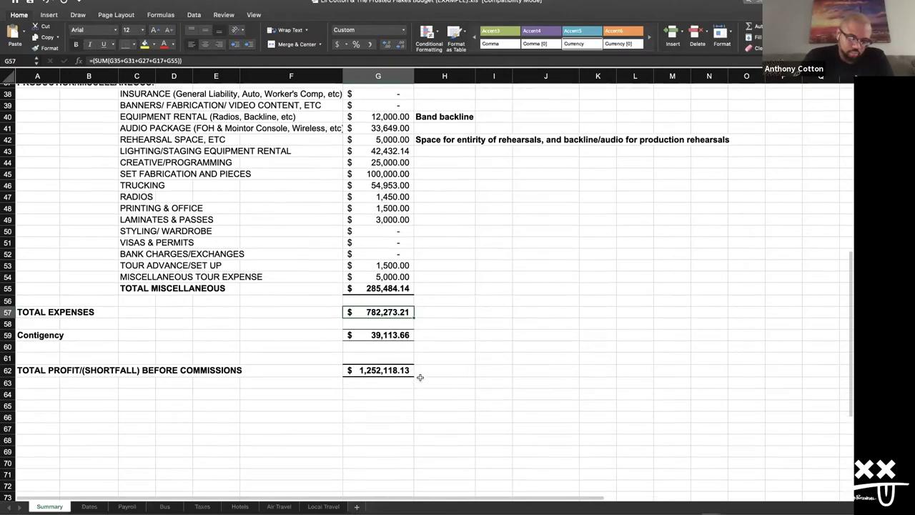
Step: Go back up through the expense sections and inspect the TOTAL PAYROLL formula in G17
scroll(421, 377, "up", 10)
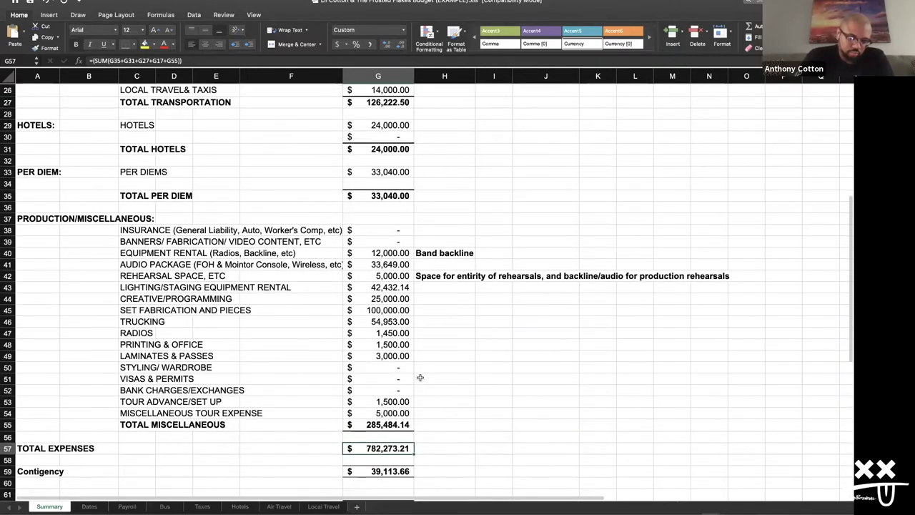
scroll(420, 377, "up", 3)
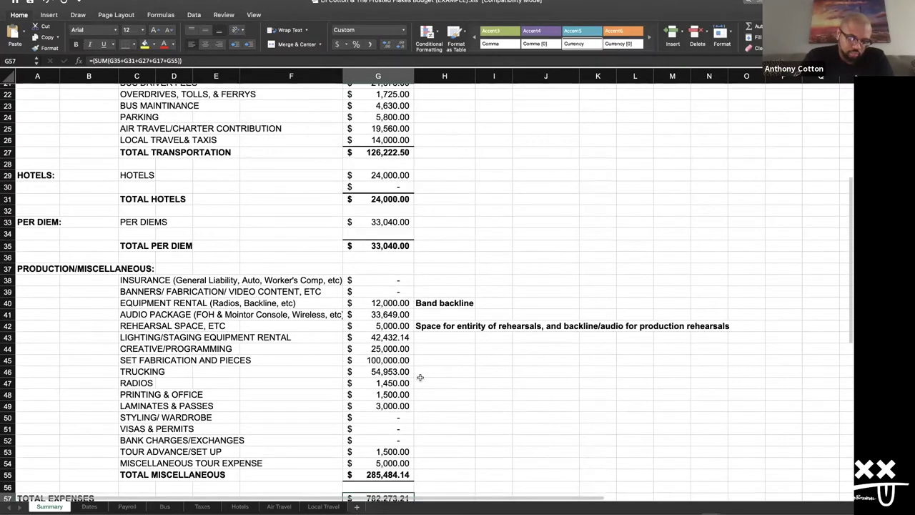
scroll(420, 377, "up", 15)
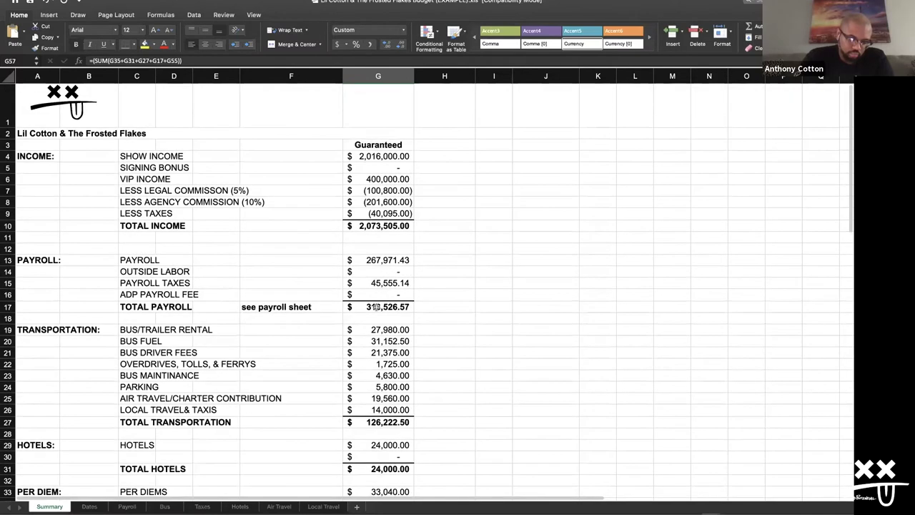
left_click(375, 306)
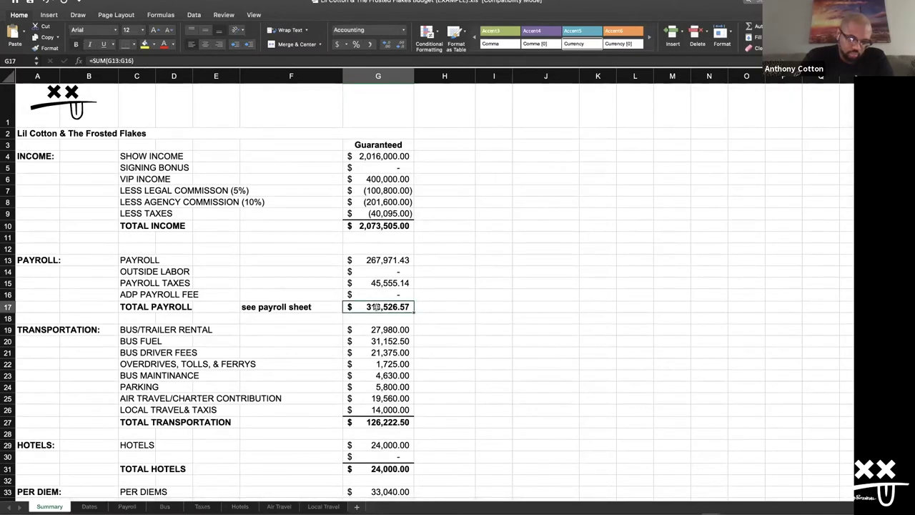
scroll(375, 306, "down", 1)
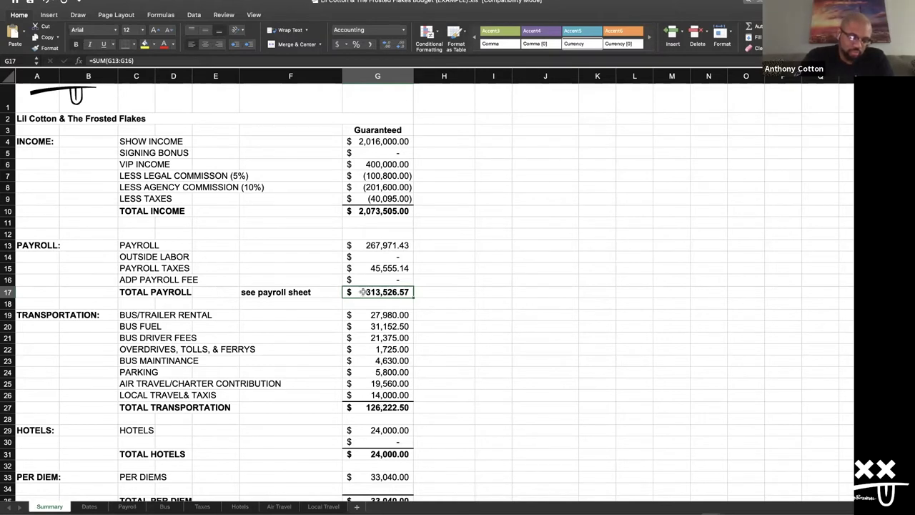
scroll(361, 234, "up", 1)
Step: Compare the legal commission formula in G7 with the agency commission formula in G8
left_click(369, 199)
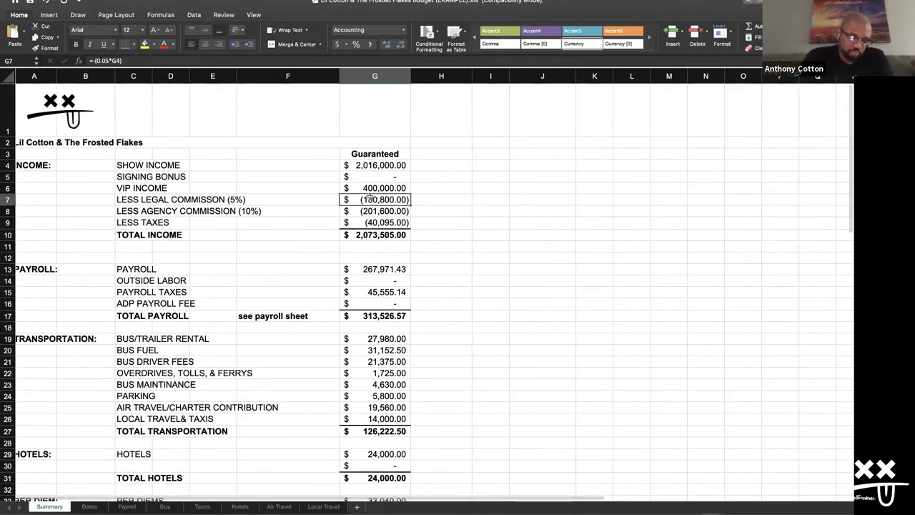
key("Down")
key("Up")
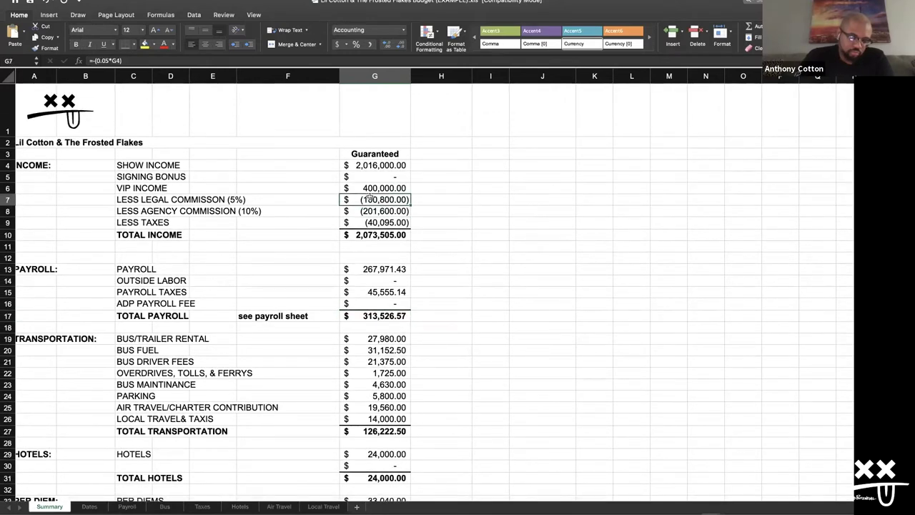
key("Down")
key("Up")
key("Down")
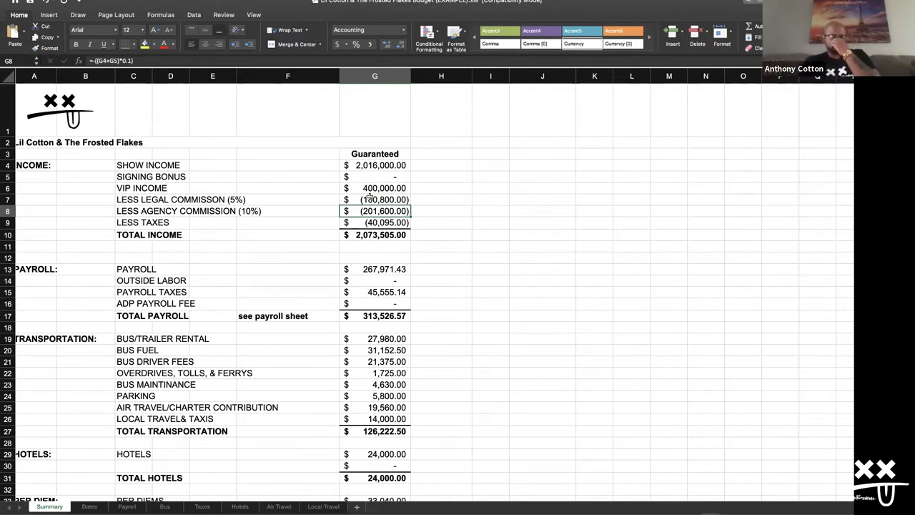
Step: Inspect SHOW INCOME in G4, recheck the agency commission in G8, and look over the whole Summary sheet
left_click(369, 165)
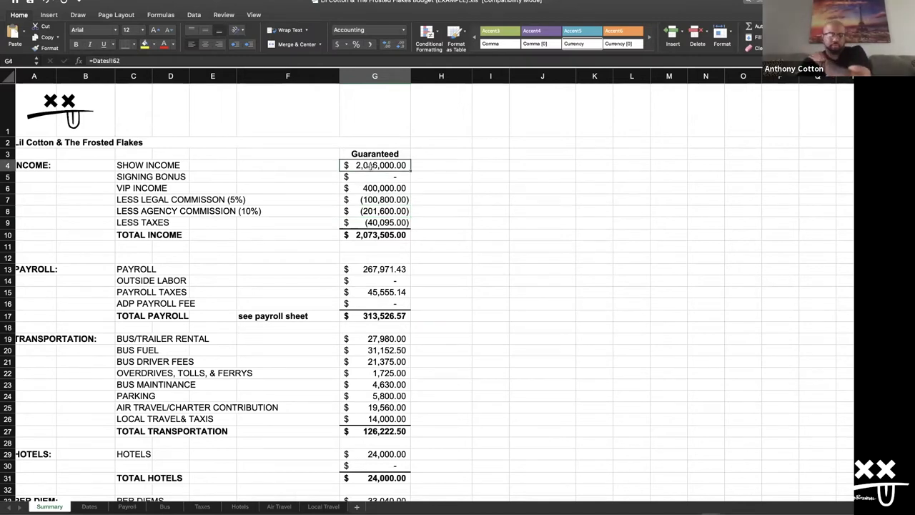
left_click(378, 210)
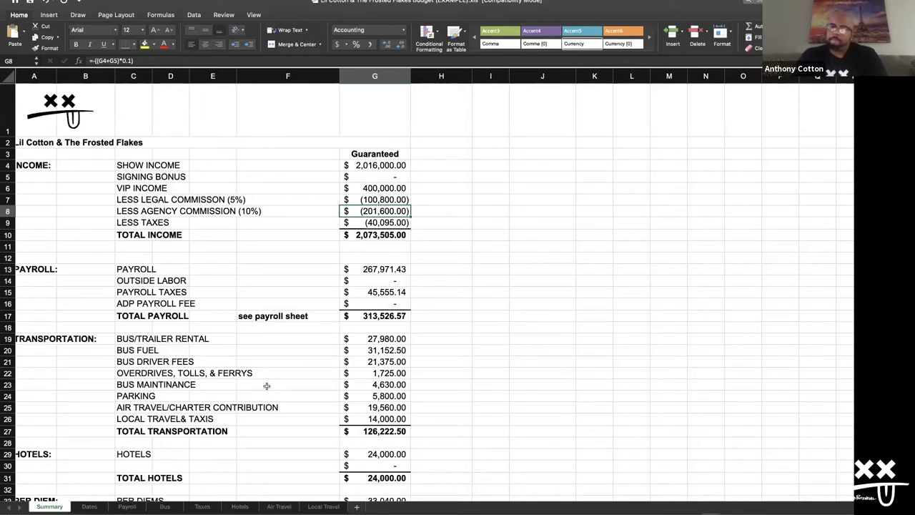
scroll(266, 386, "down", 2)
scroll(271, 382, "up", 2)
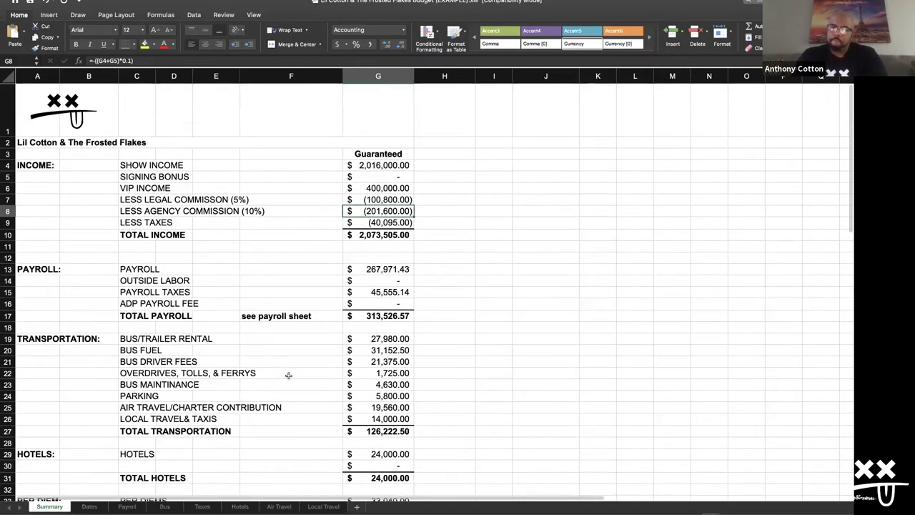
scroll(288, 375, "down", 10)
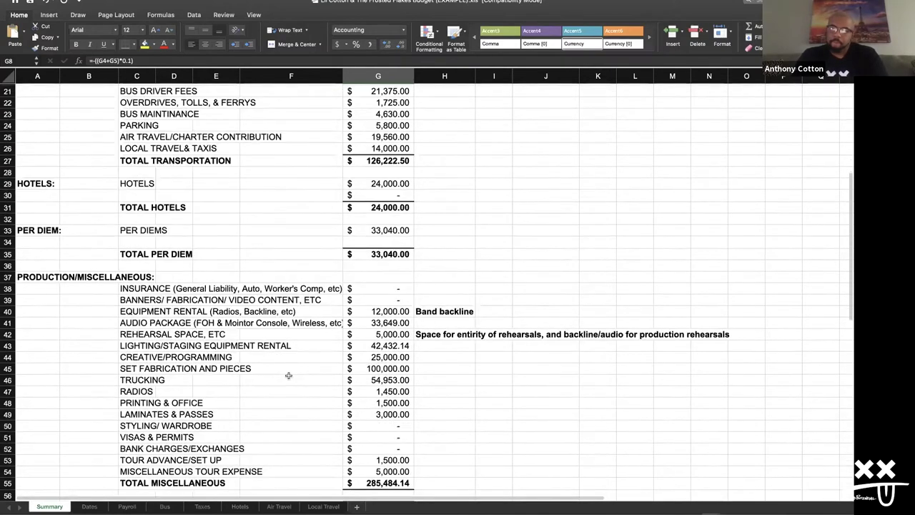
scroll(288, 374, "down", 10)
scroll(288, 375, "up", 15)
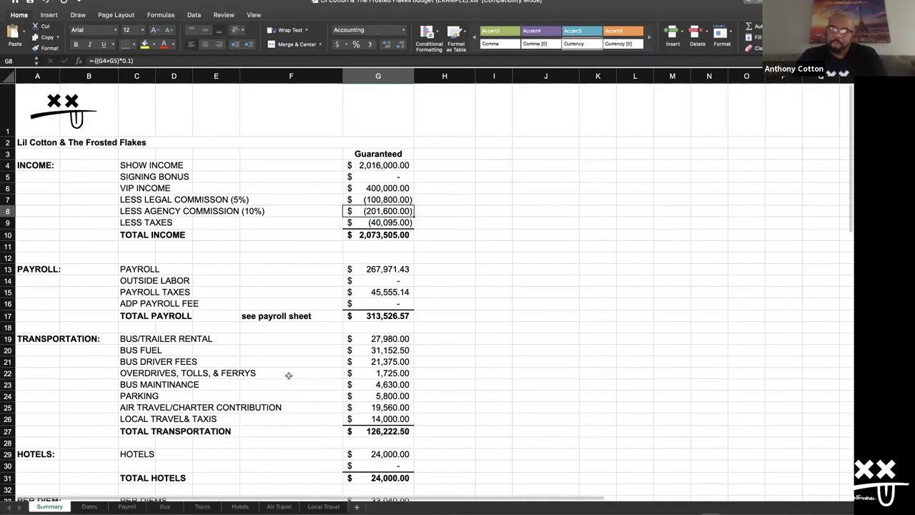